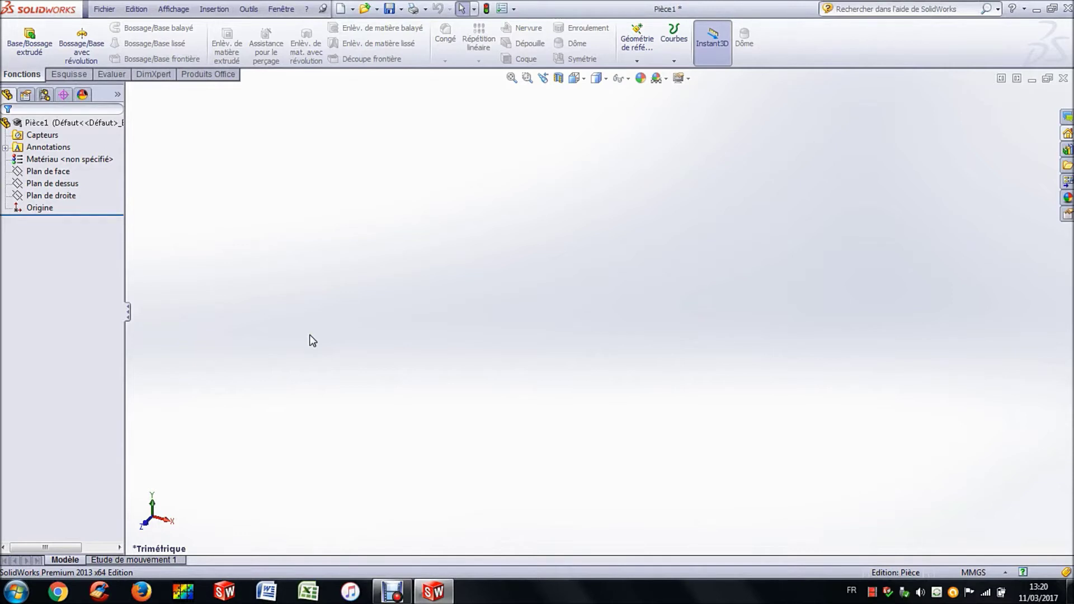
# Start a sketch on the front plane and draw a circle about 101 mm in diameter centred on the origin.
pyautogui.click(68, 74)
pyautogui.click(22, 38)
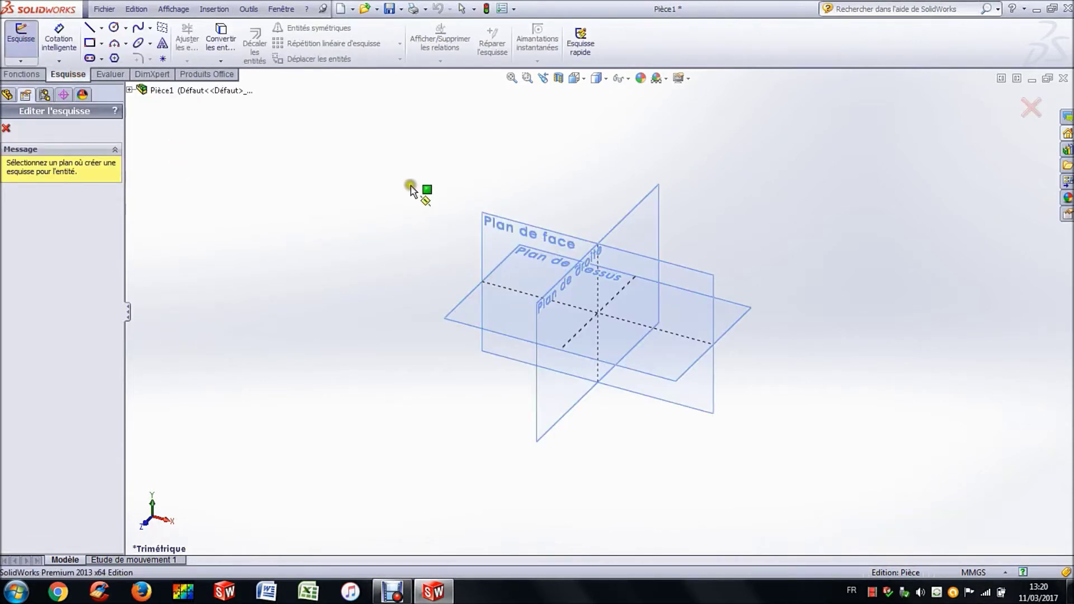
pyautogui.click(497, 236)
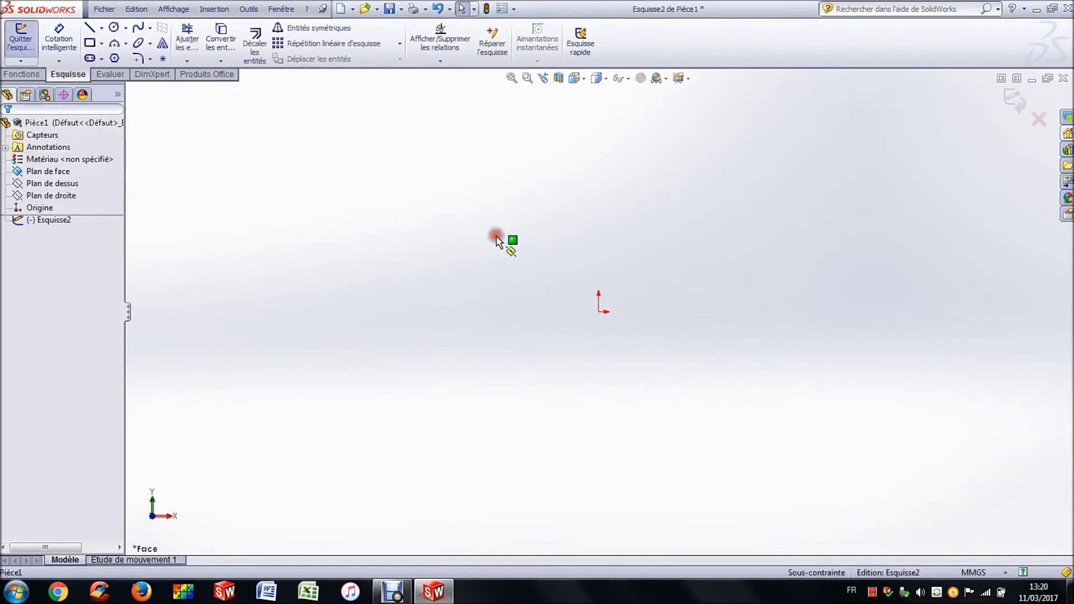
pyautogui.click(113, 27)
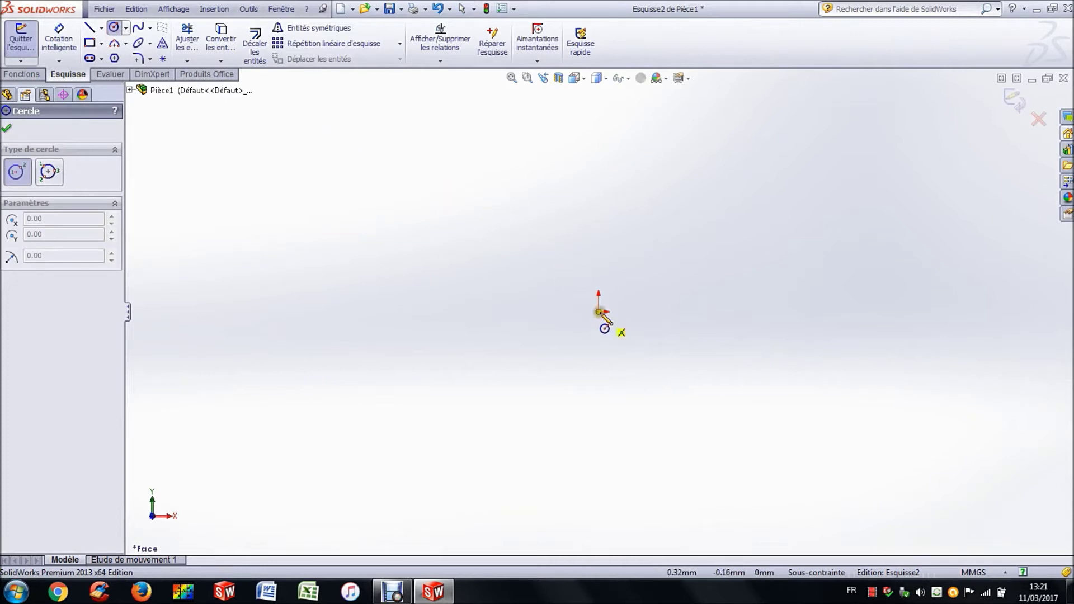
pyautogui.click(598, 312)
pyautogui.click(594, 206)
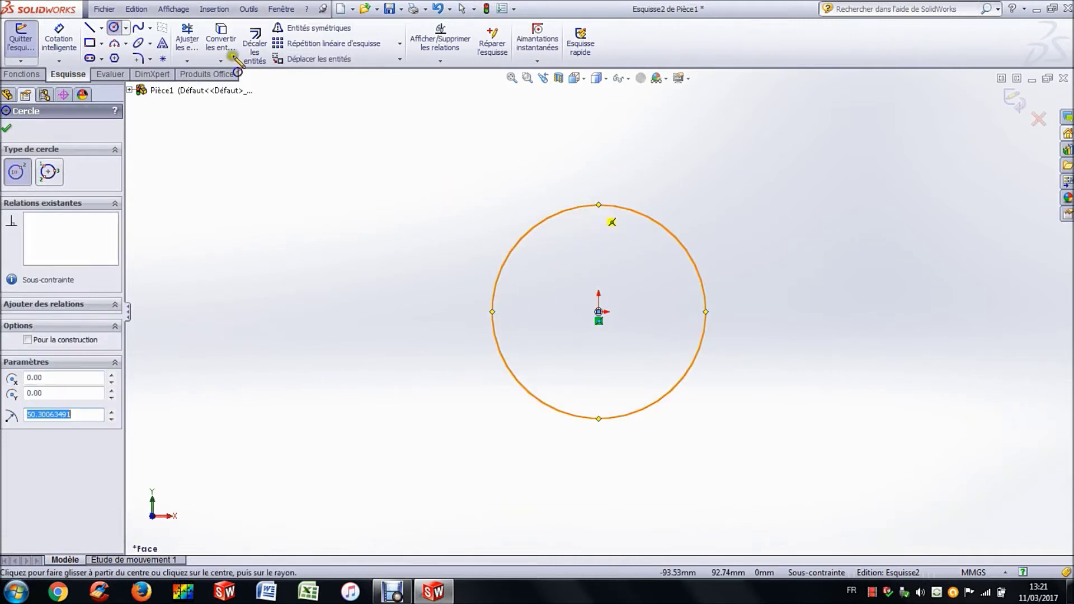
# Dimension the circle's diameter and set it to 38 mm.
pyautogui.click(59, 40)
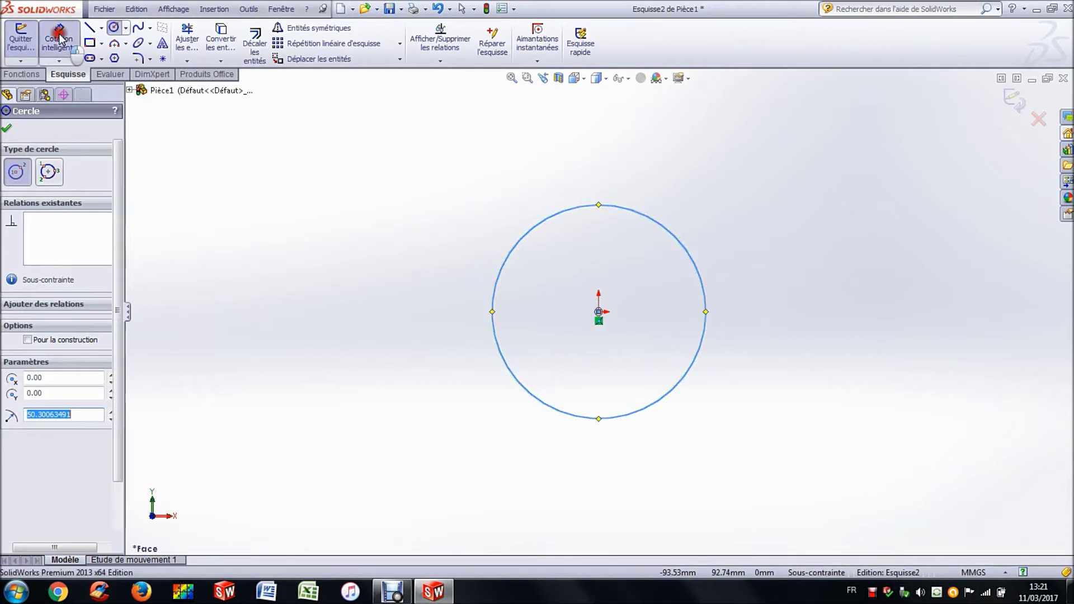
pyautogui.click(600, 205)
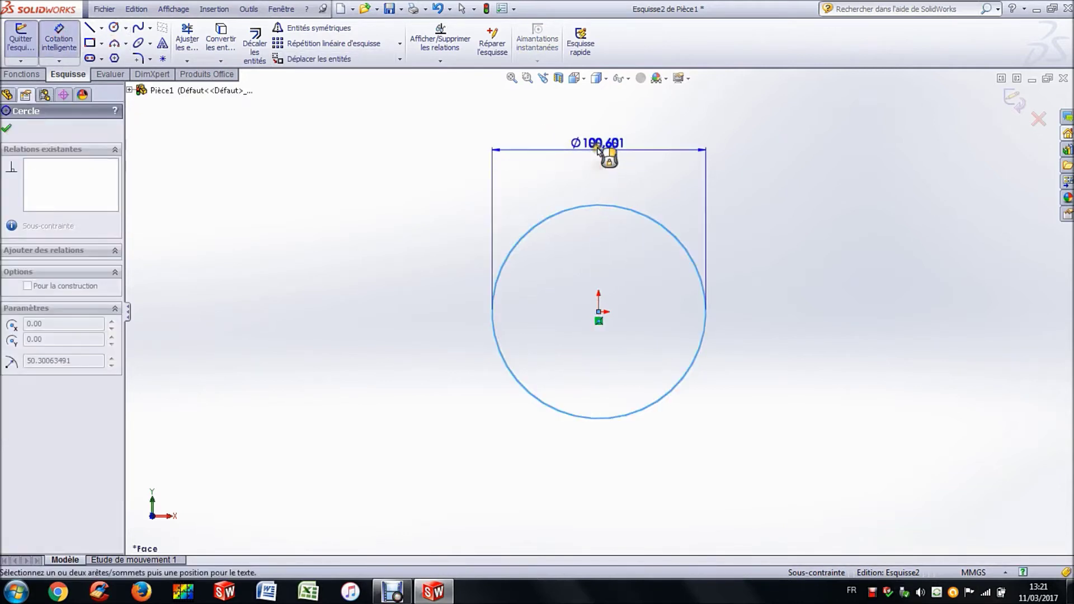
pyautogui.click(598, 148)
pyautogui.write('38')
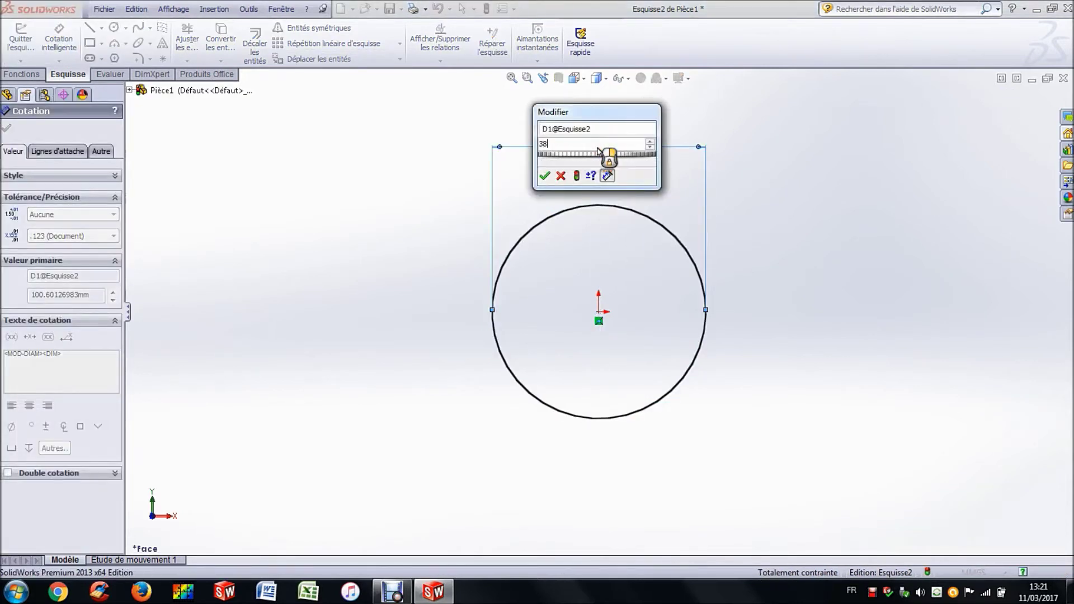
pyautogui.press('Return')
pyautogui.moveTo(597, 143); pyautogui.dragTo(593, 244)
pyautogui.click(510, 79)
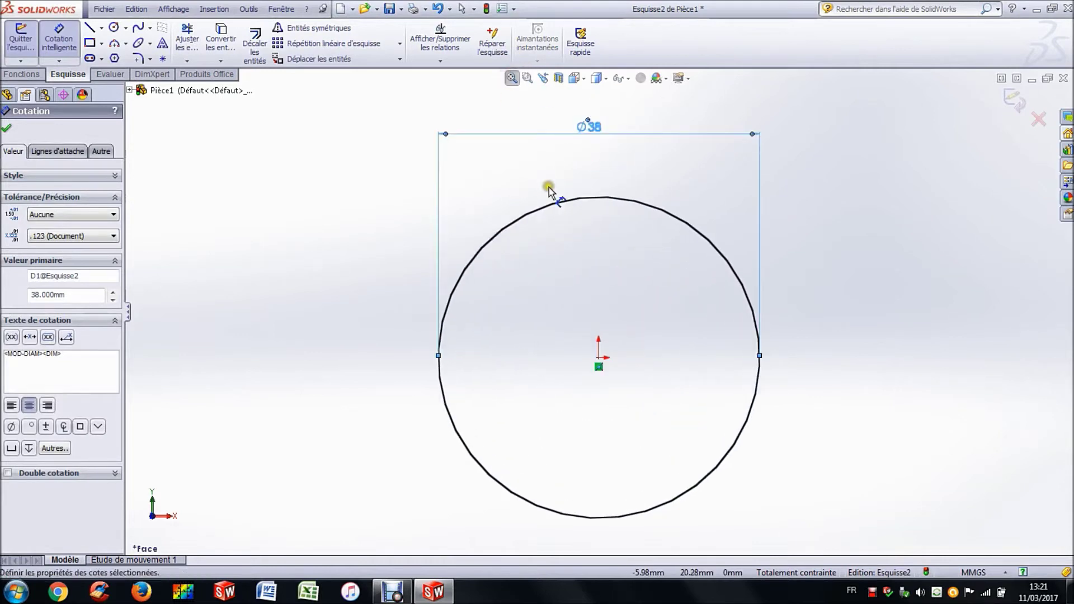
# Create a boss extrusion from the circle with a depth of 230 mm.
pyautogui.click(21, 74)
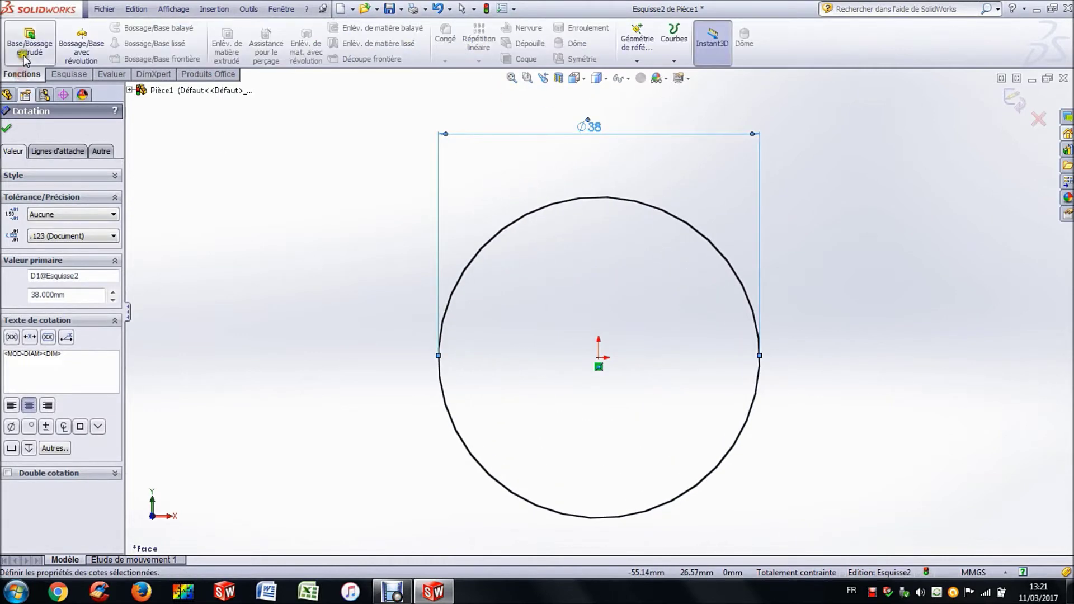
pyautogui.click(31, 45)
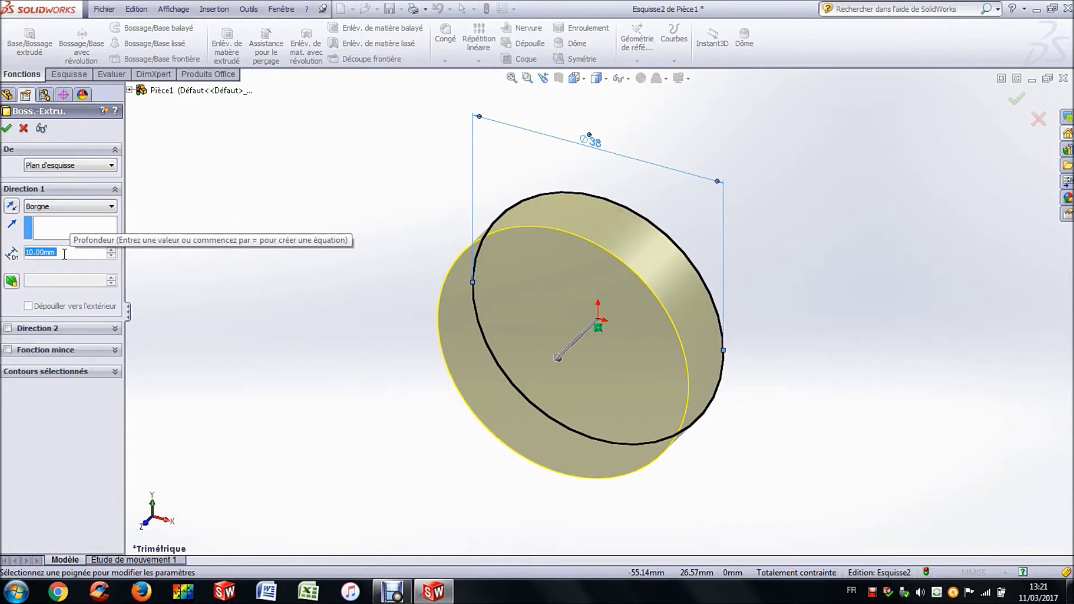
pyautogui.write('230')
pyautogui.press('Return')
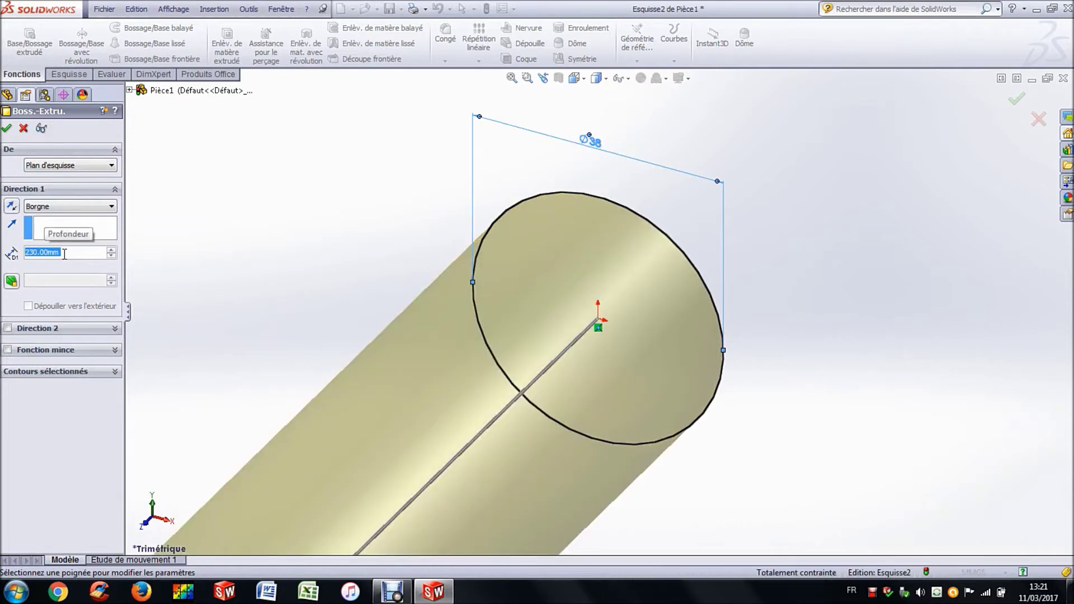
pyautogui.click(513, 76)
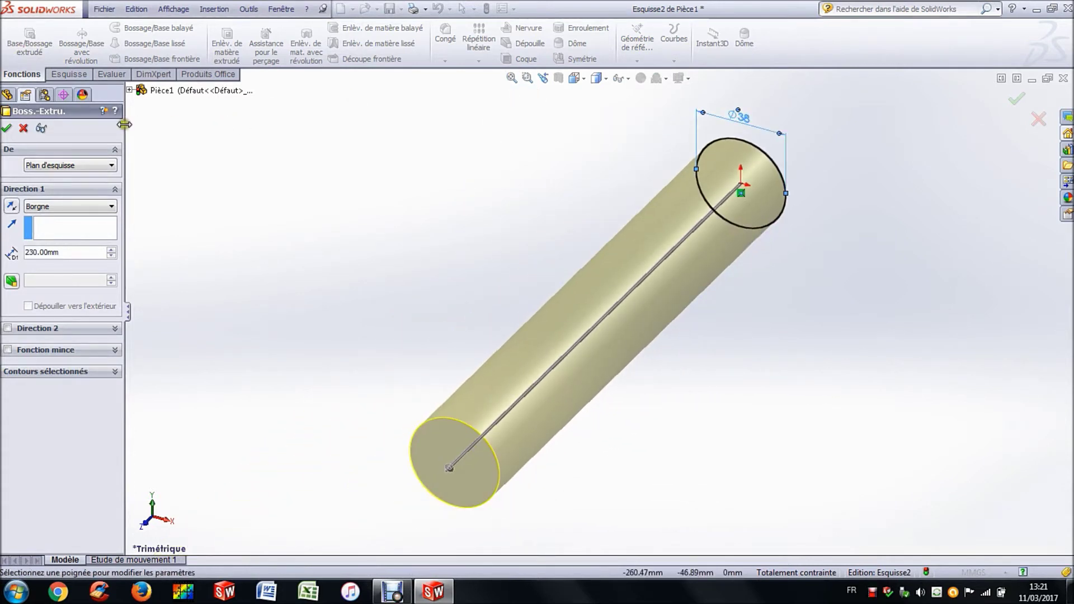
# Set the extrusion's end condition to mid plane (Plan milieu) and complete the cylinder.
pyautogui.click(81, 168)
pyautogui.click(73, 165)
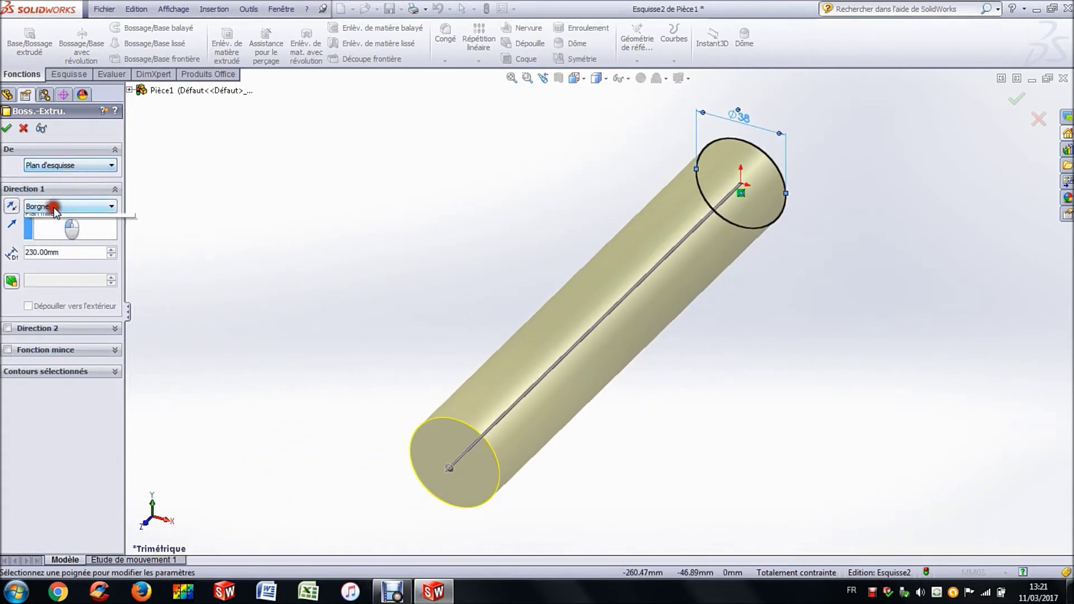
pyautogui.click(37, 208)
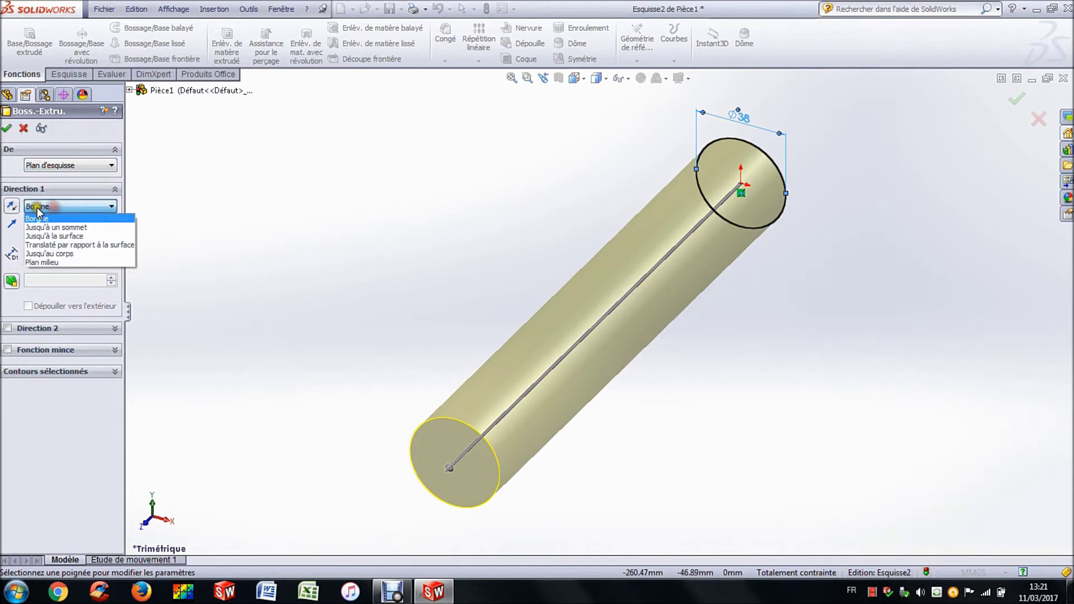
pyautogui.click(56, 263)
pyautogui.click(512, 79)
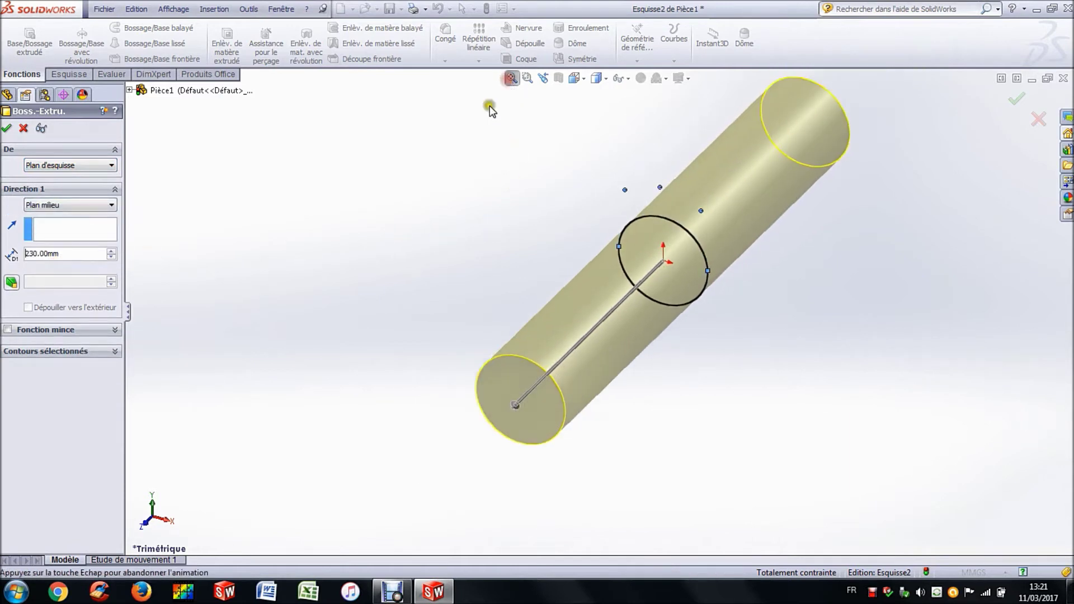
pyautogui.moveTo(431, 209)
pyautogui.mouseDown(button='middle')
pyautogui.moveTo(441, 146)
pyautogui.moveTo(376, 88)
pyautogui.moveTo(297, 112)
pyautogui.moveTo(278, 132)
pyautogui.moveTo(252, 118)
pyautogui.moveTo(283, 91)
pyautogui.moveTo(278, 131)
pyautogui.mouseUp(button='middle')
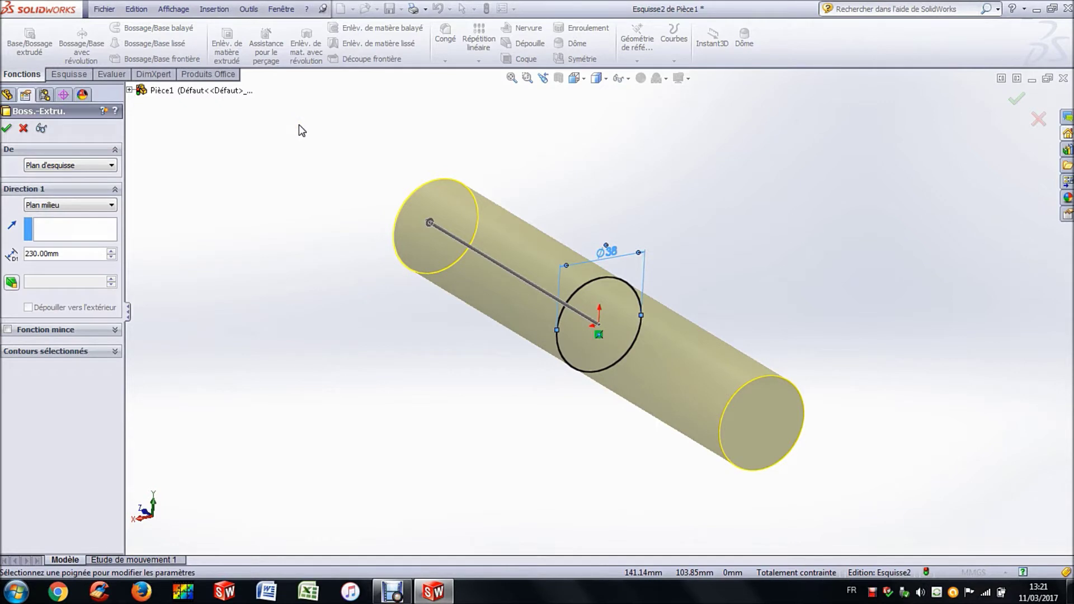
pyautogui.click(7, 128)
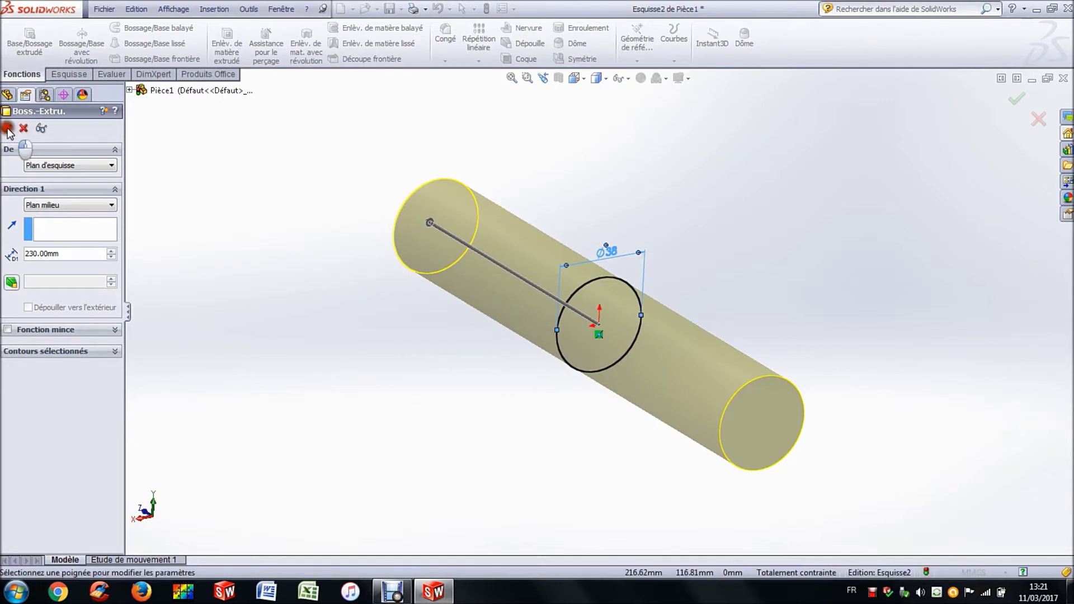
pyautogui.click(306, 132)
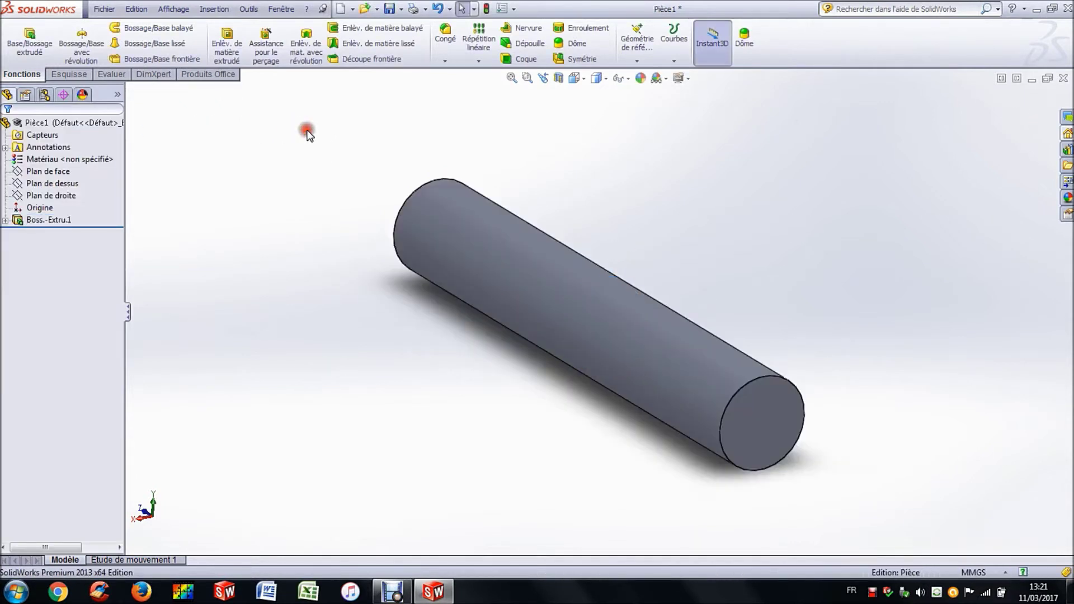
pyautogui.click(79, 173)
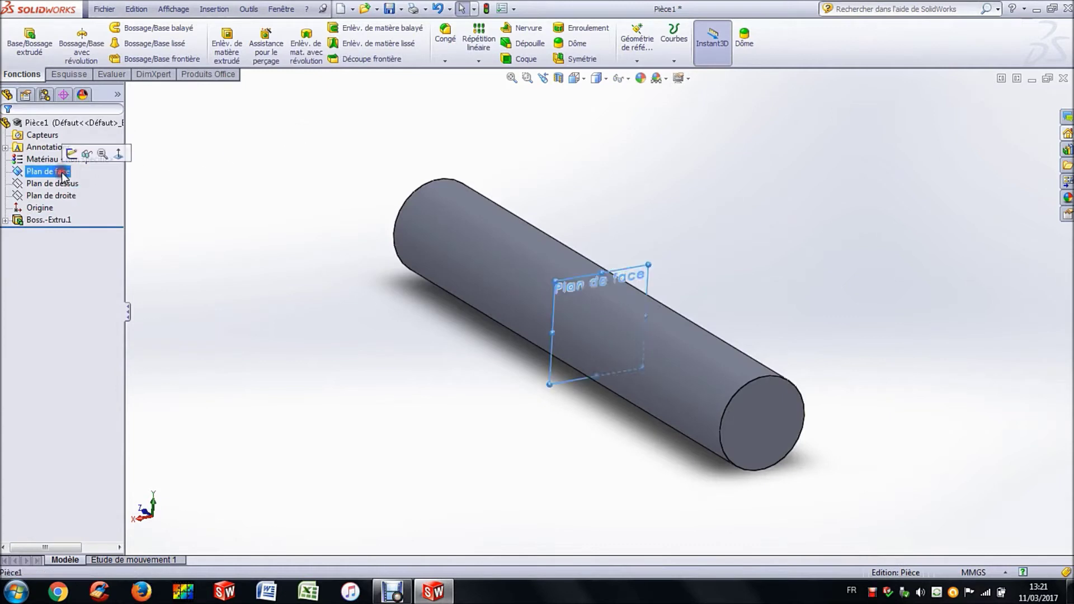
pyautogui.moveTo(557, 294)
pyautogui.mouseDown(button='middle')
pyautogui.moveTo(576, 267)
pyautogui.moveTo(636, 283)
pyautogui.moveTo(559, 314)
pyautogui.mouseUp(button='middle')
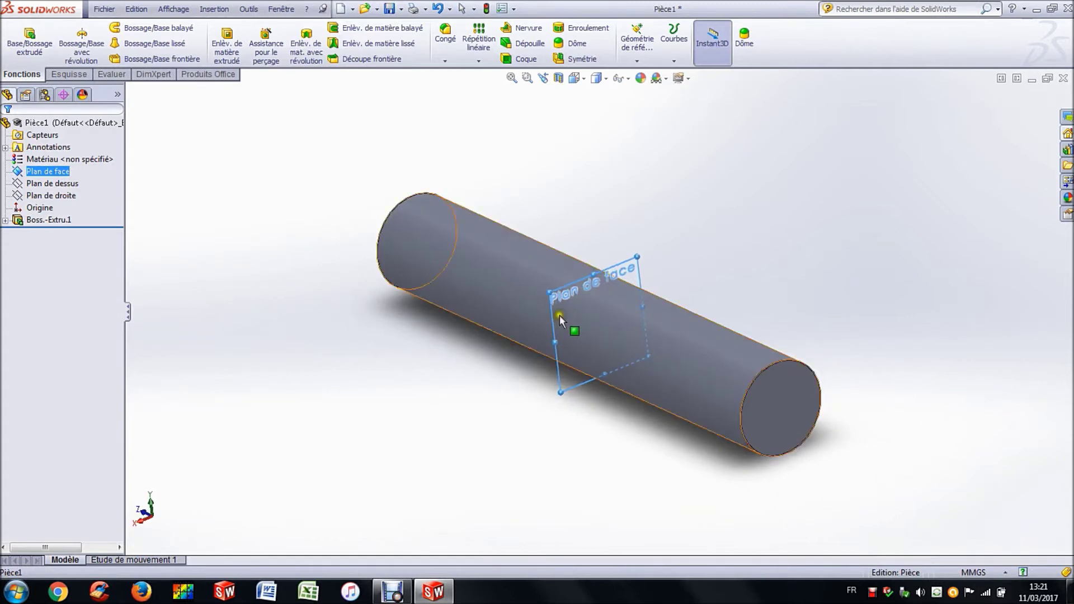
pyautogui.click(354, 186)
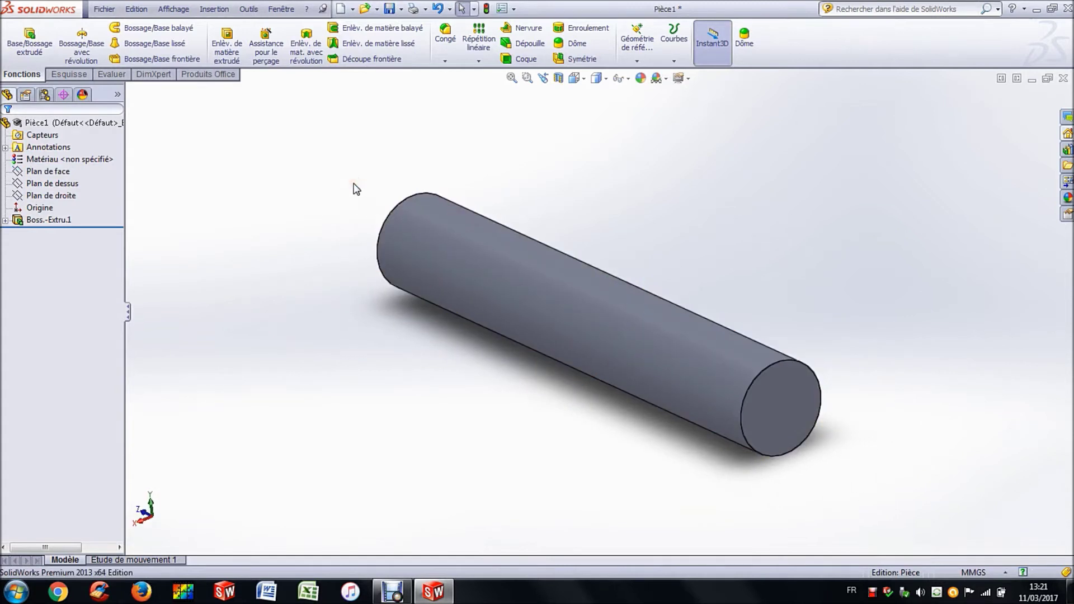
pyautogui.scroll(1, 446, 179)
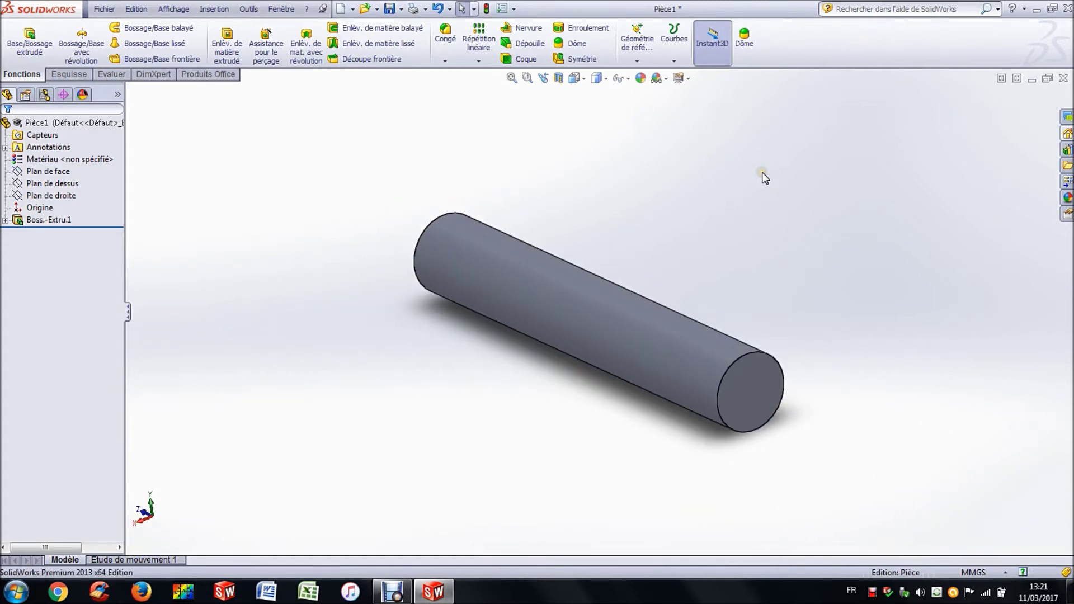
# Start a sketch on the cylinder's end face and draw a center rectangle about 51 by 48 mm around the origin.
pyautogui.click(750, 384)
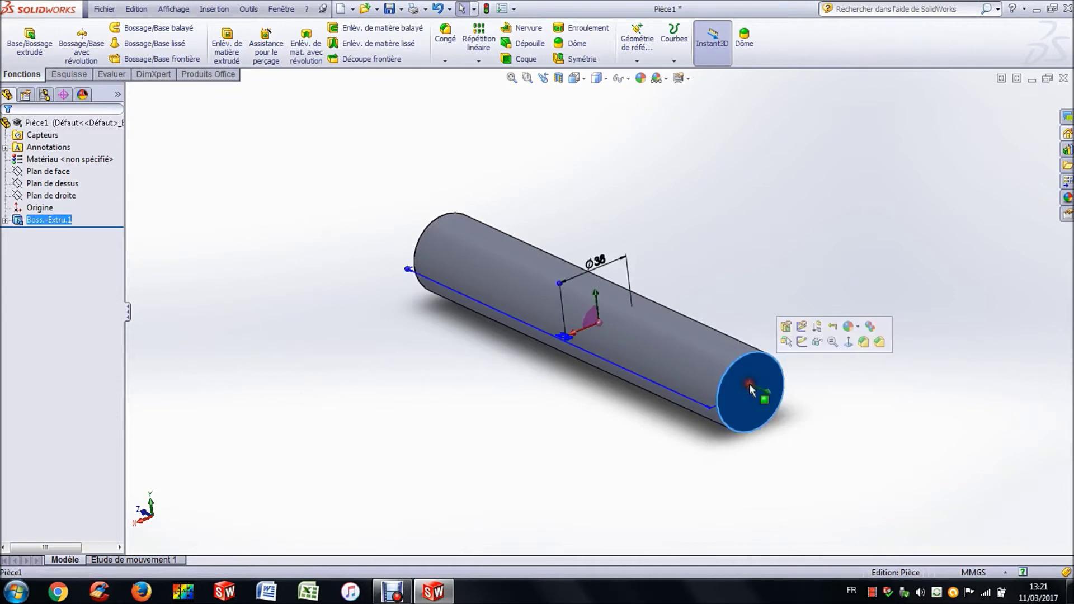
pyautogui.click(802, 342)
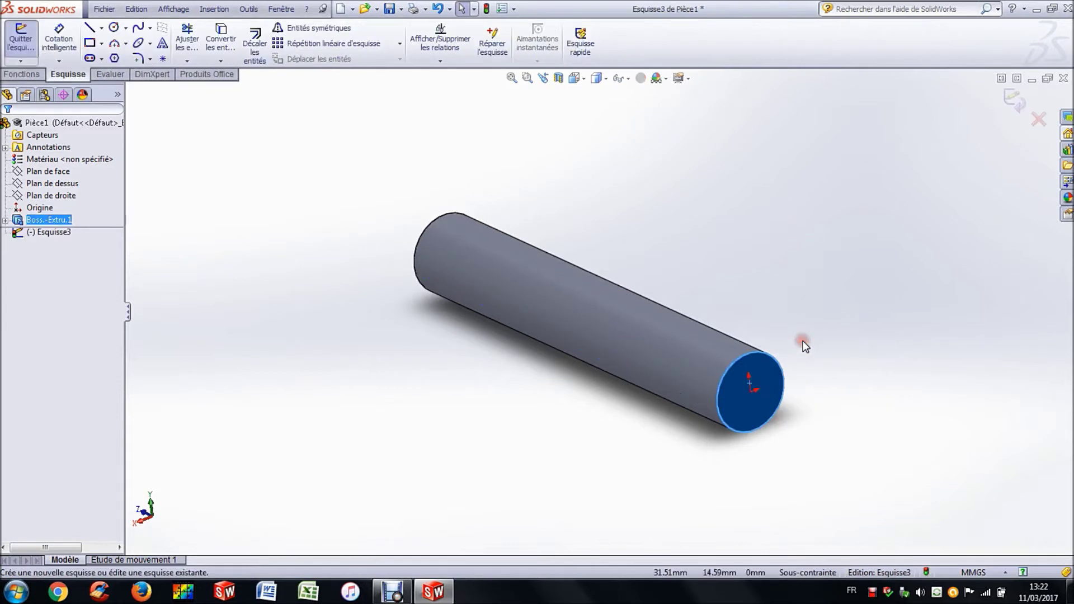
pyautogui.click(577, 79)
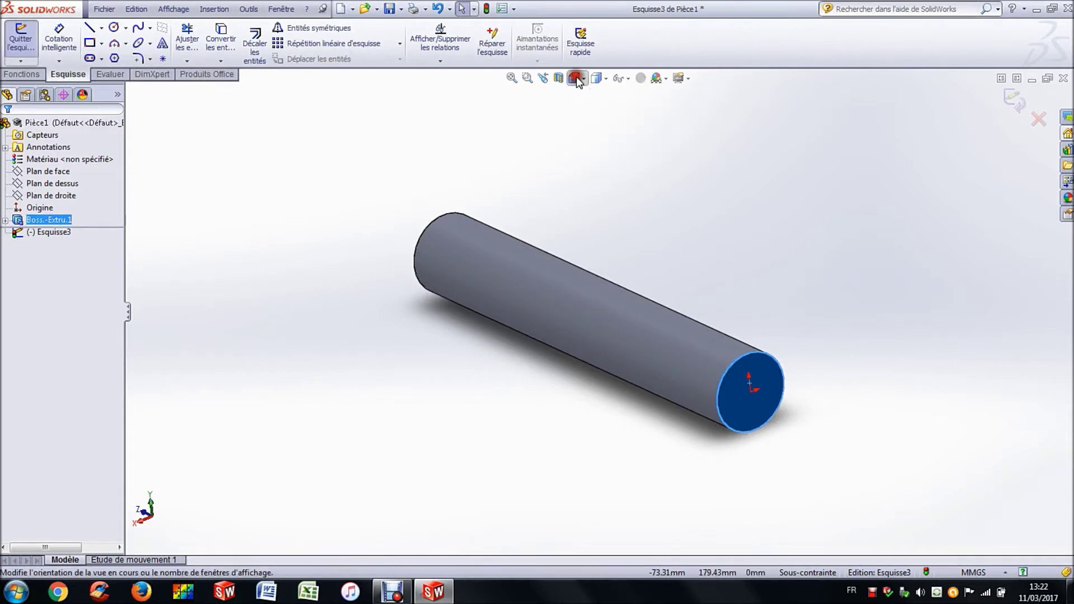
pyautogui.click(645, 148)
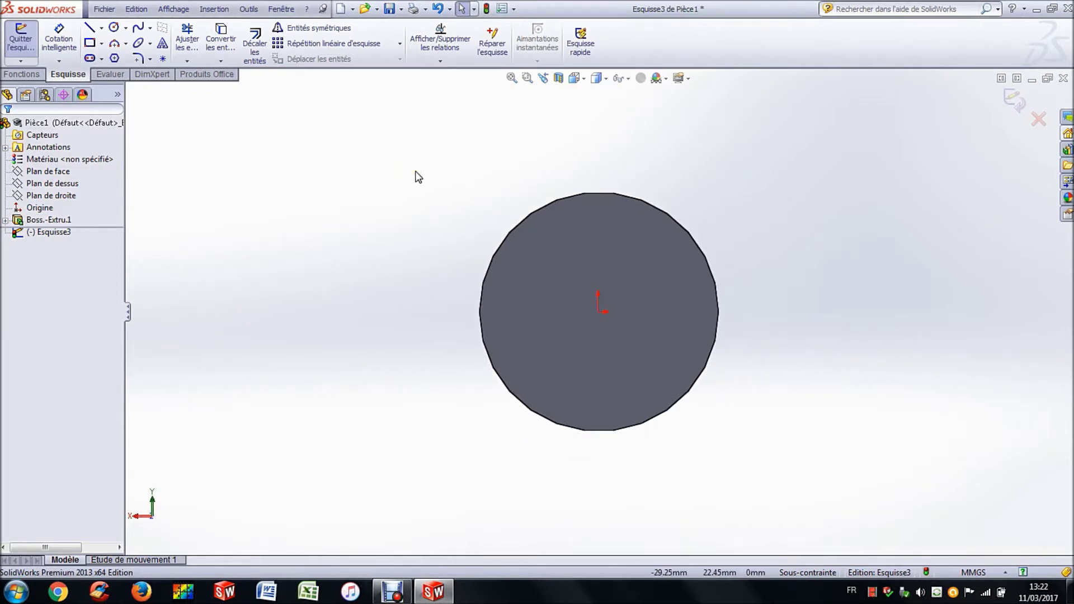
pyautogui.click(102, 44)
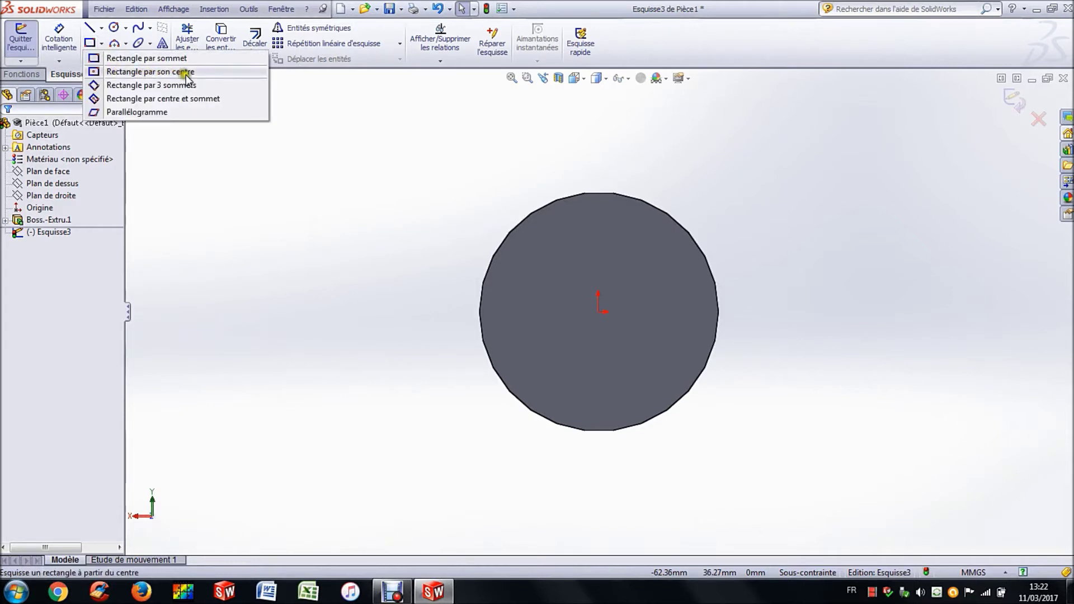
pyautogui.click(147, 72)
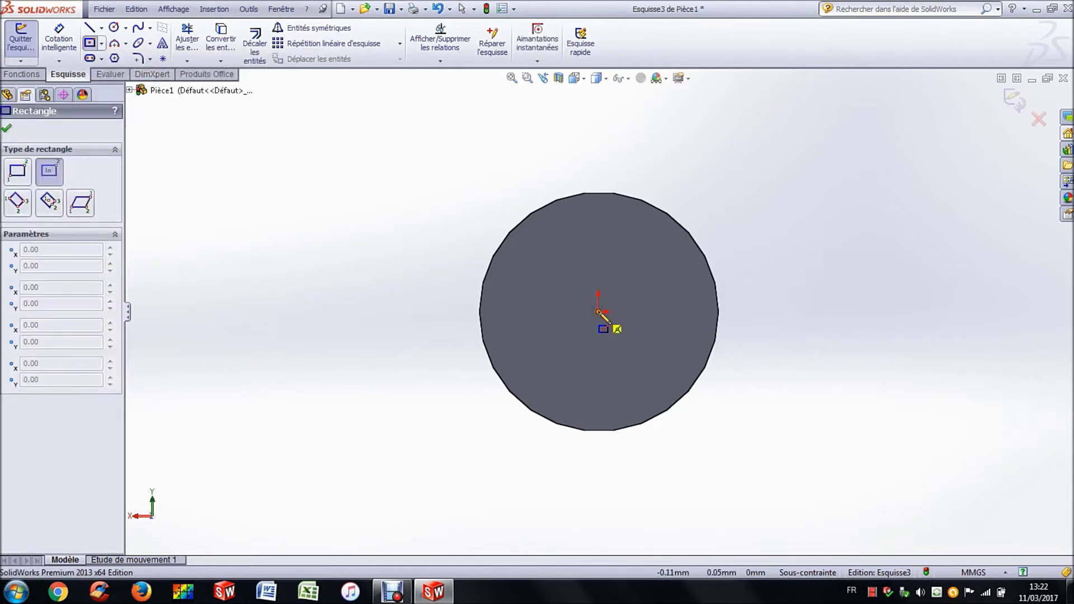
pyautogui.click(598, 311)
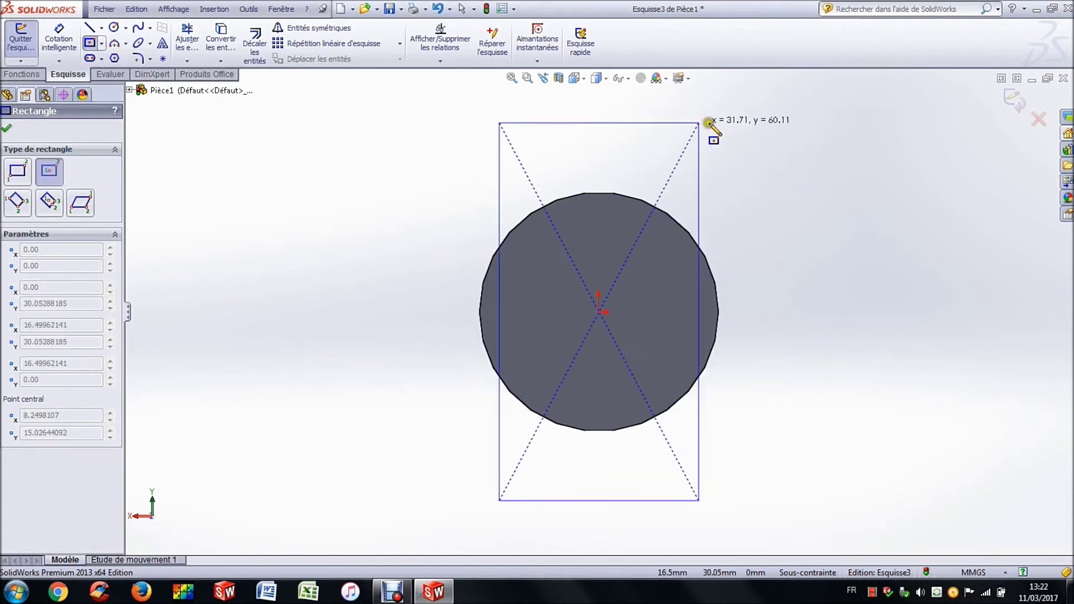
pyautogui.click(749, 169)
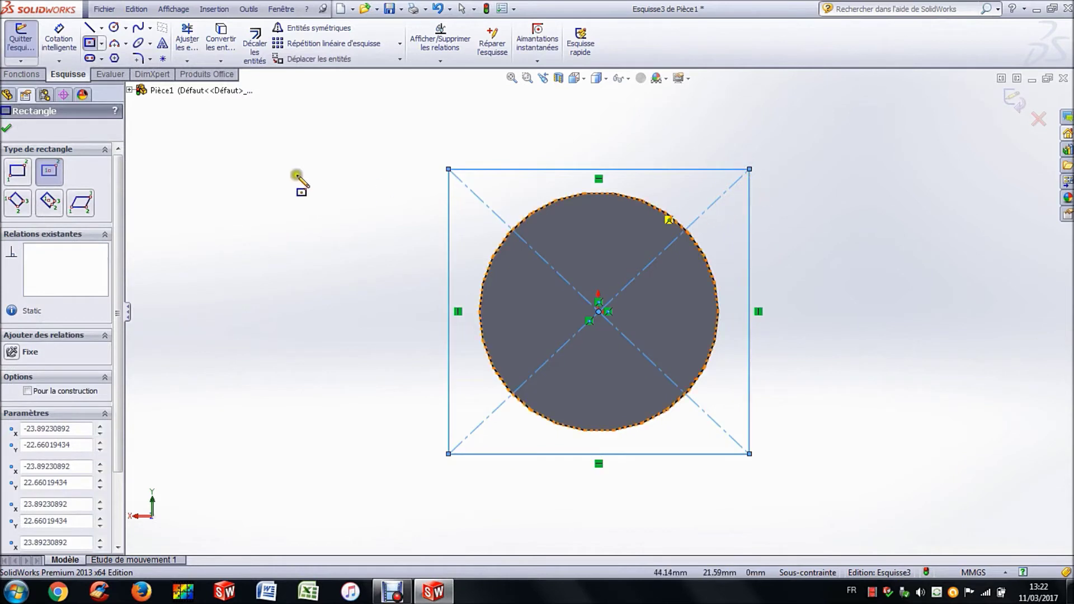
pyautogui.press('Escape')
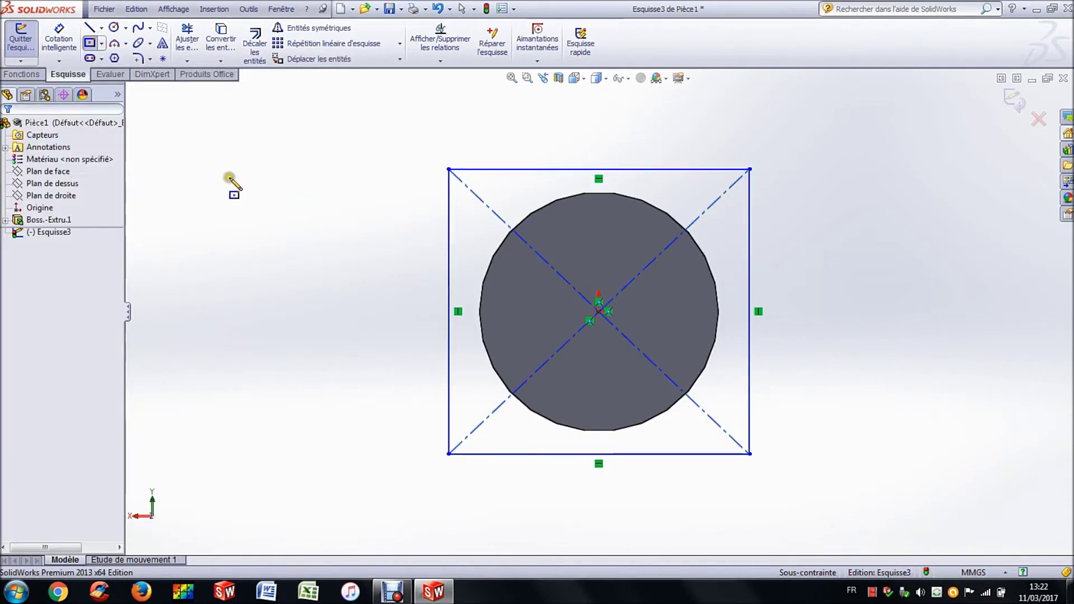
pyautogui.moveTo(750, 169)
pyautogui.mouseDown()
pyautogui.moveTo(730, 255)
pyautogui.moveTo(650, 267)
pyautogui.moveTo(621, 238)
pyautogui.moveTo(681, 177)
pyautogui.moveTo(731, 155)
pyautogui.moveTo(759, 162)
pyautogui.mouseUp()
# Dimension the rectangle's horizontal edge and set its width to 46 mm.
pyautogui.click(62, 40)
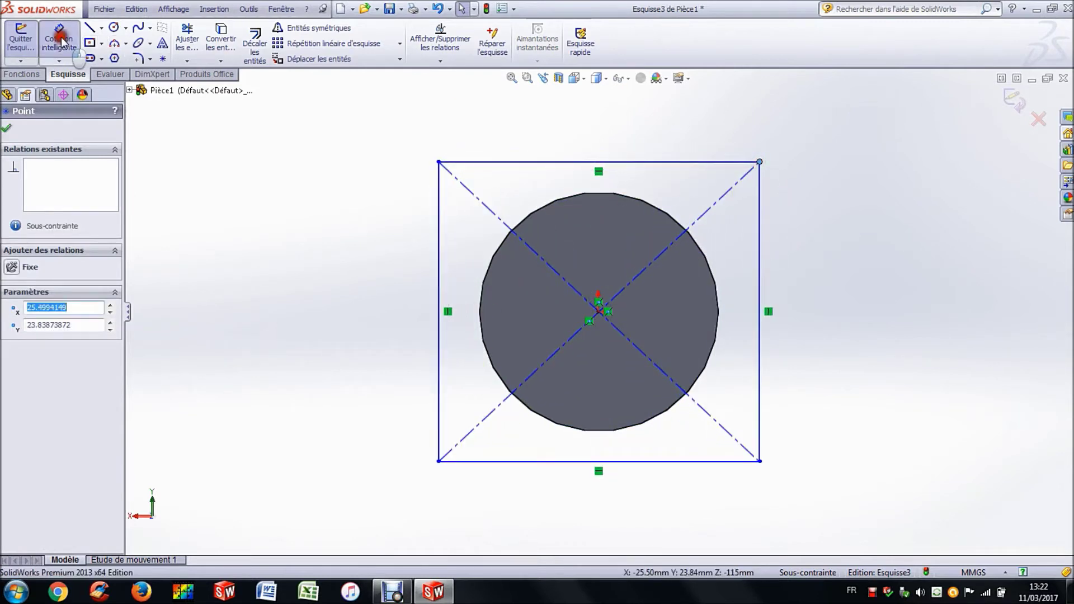
pyautogui.click(559, 162)
pyautogui.click(561, 136)
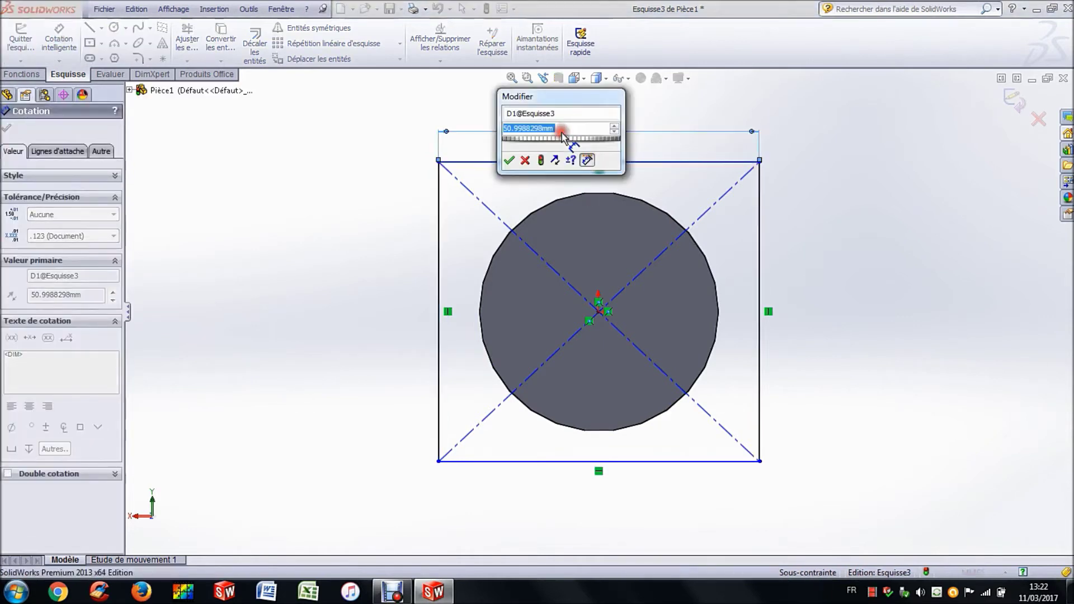
pyautogui.write('46')
pyautogui.press('Return')
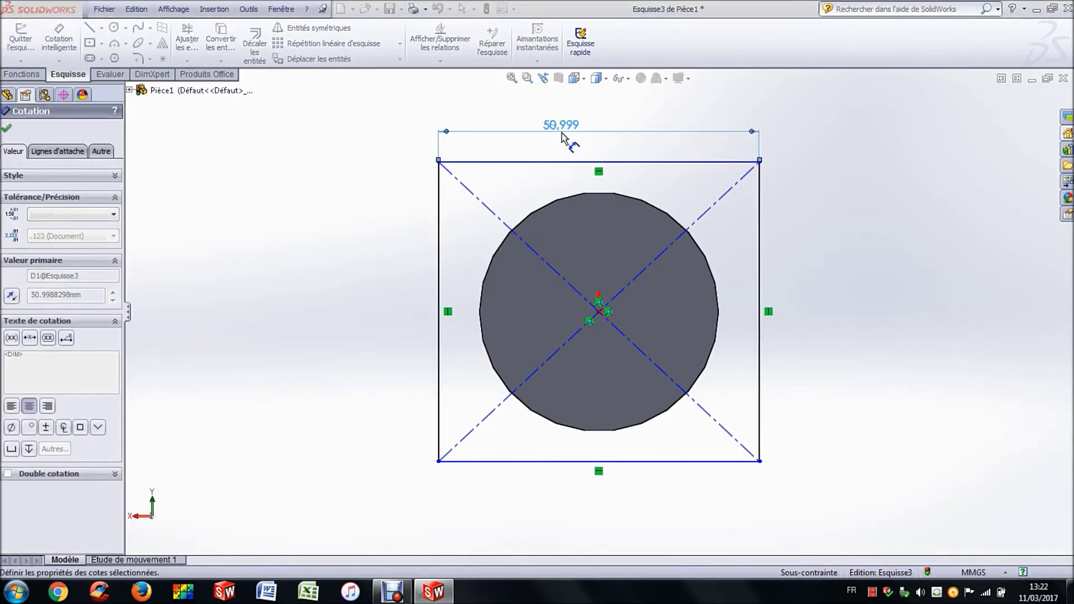
# Dimension the rectangle's vertical edge and set its height to 46 mm.
pyautogui.click(455, 205)
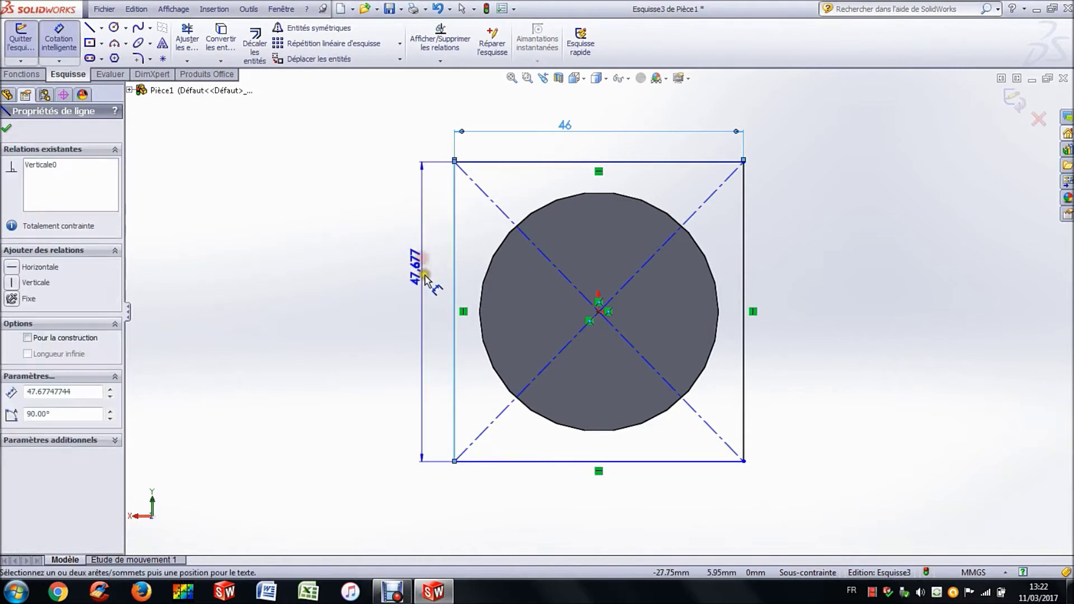
pyautogui.click(425, 276)
pyautogui.write('46')
pyautogui.press('Return')
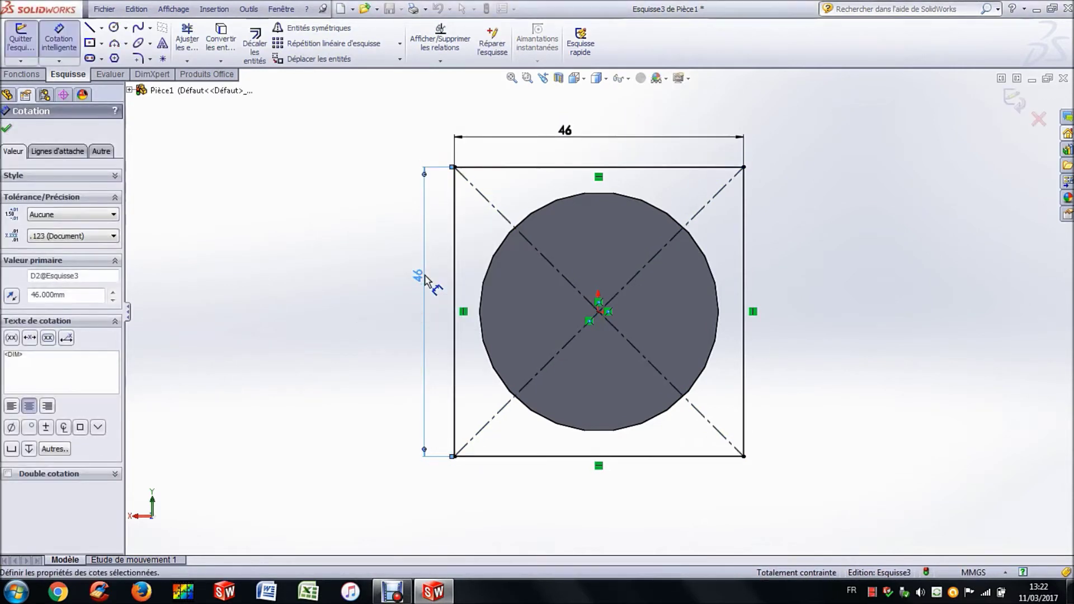
pyautogui.press('Escape')
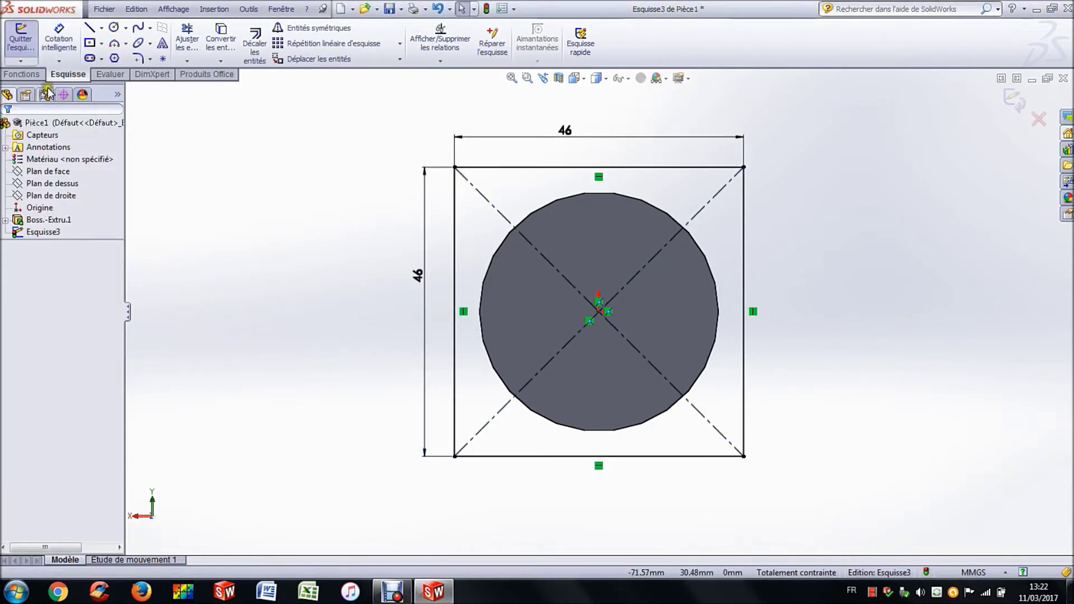
# Extrude the 46 mm square sketch as a boss with a blind (Borgne) depth of 30 mm, merged with the cylinder.
pyautogui.click(21, 75)
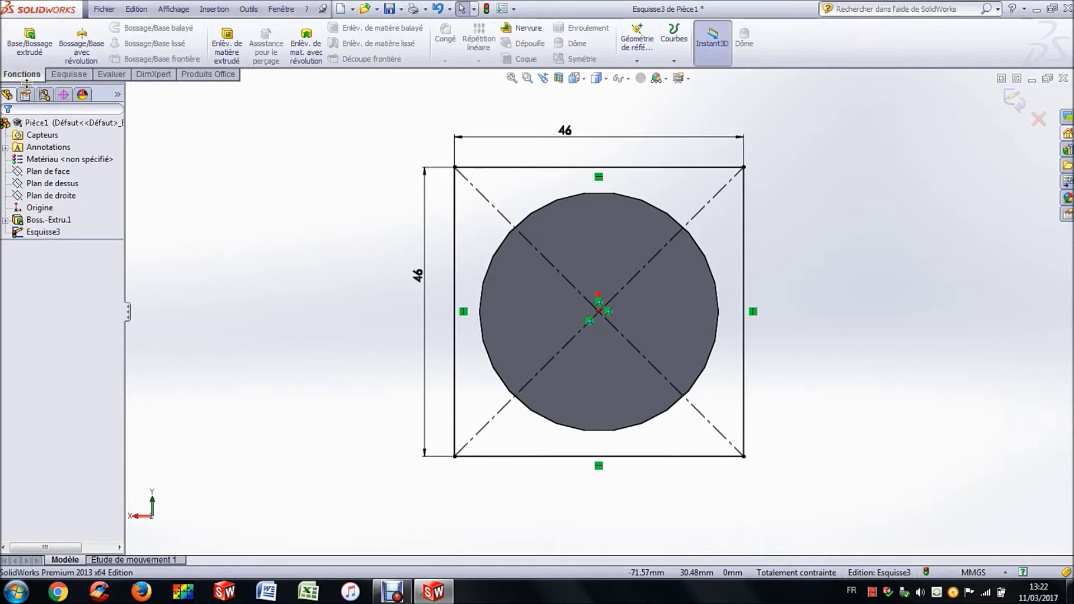
pyautogui.click(30, 43)
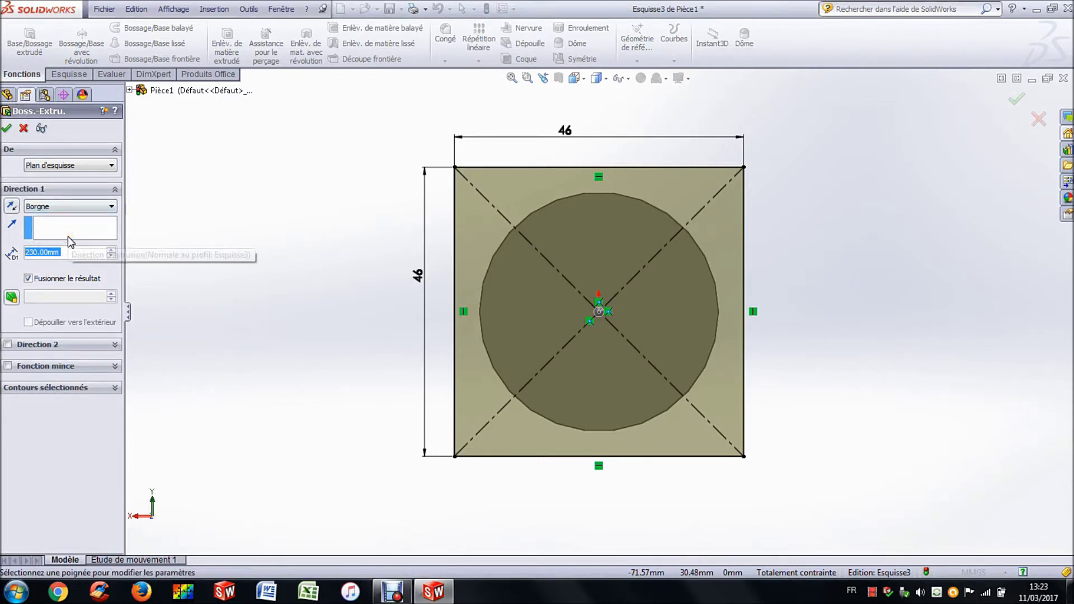
pyautogui.write('30')
pyautogui.press('Return')
pyautogui.click(204, 202)
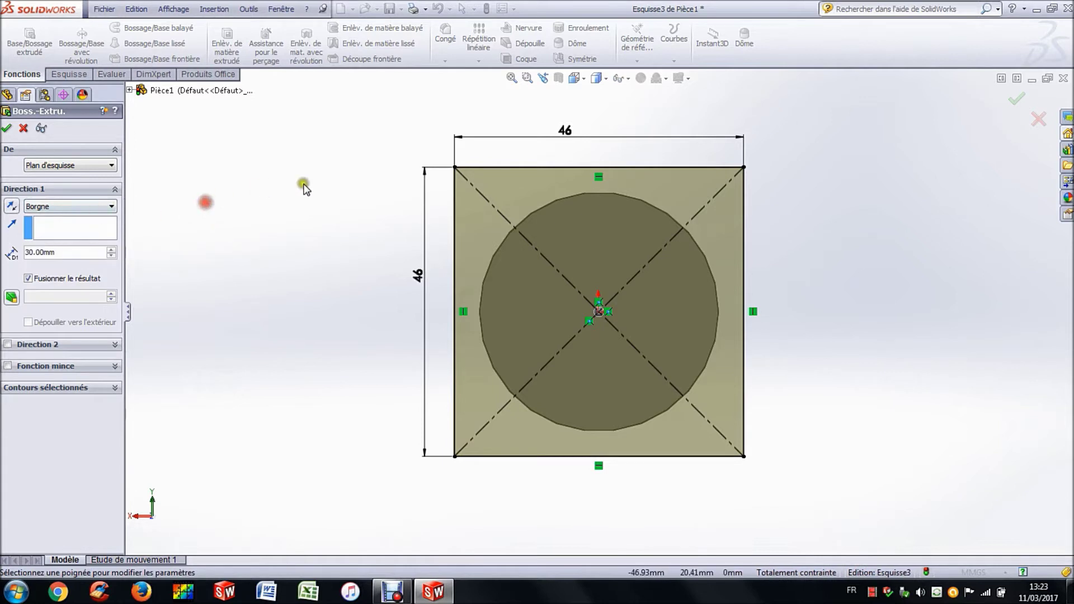
pyautogui.scroll(4, 306, 185)
pyautogui.moveTo(307, 185); pyautogui.dragTo(456, 247, button='middle')
pyautogui.scroll(3, 430, 219)
pyautogui.click(6, 130)
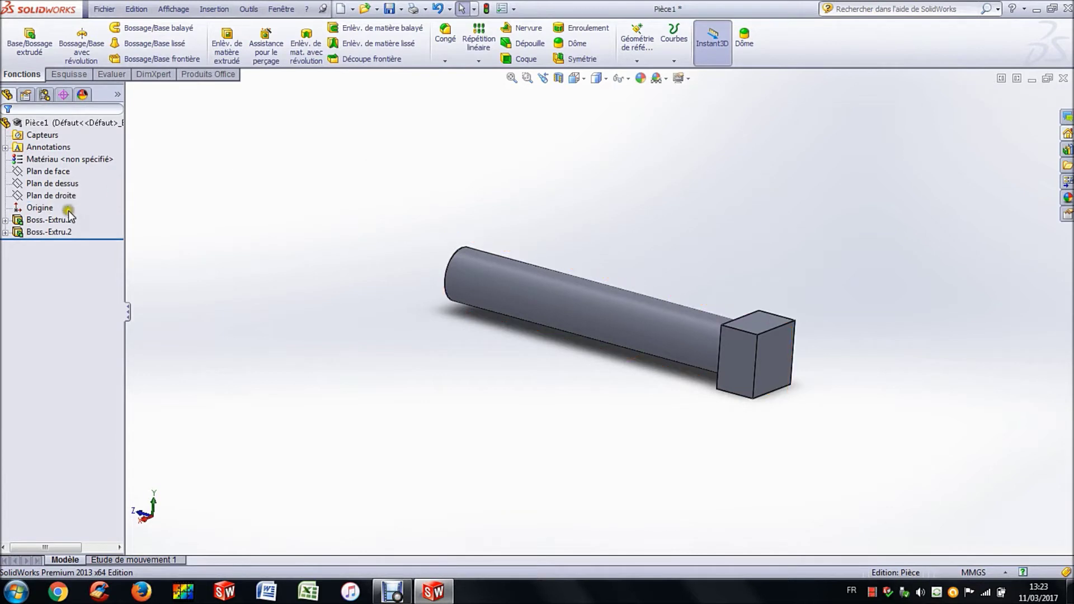
# Rename the cylinder's extrusion feature as ETAPE 1.
pyautogui.click(49, 219)
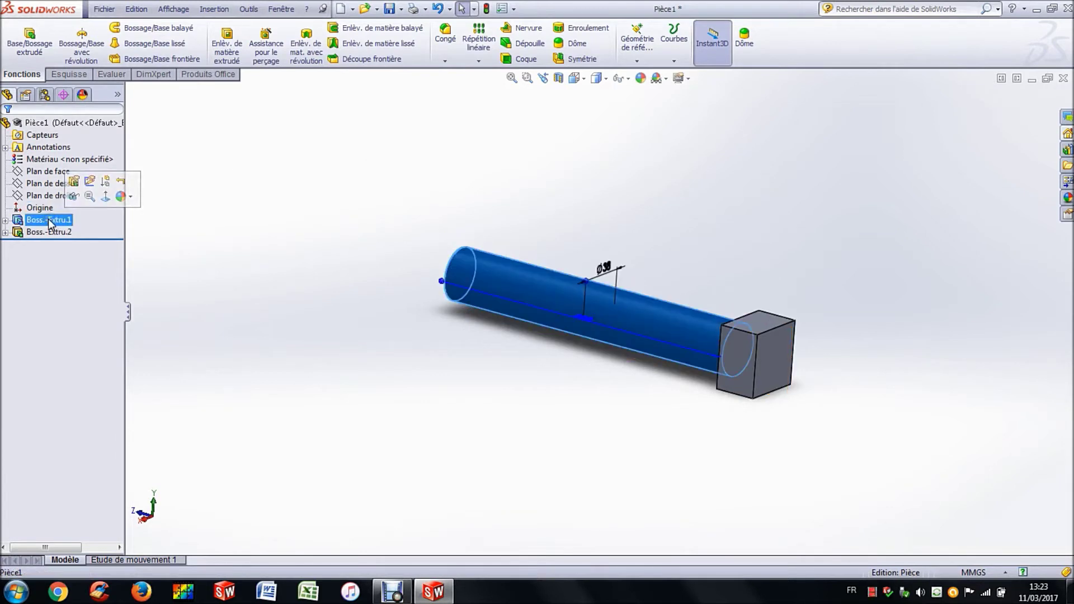
pyautogui.click(48, 220)
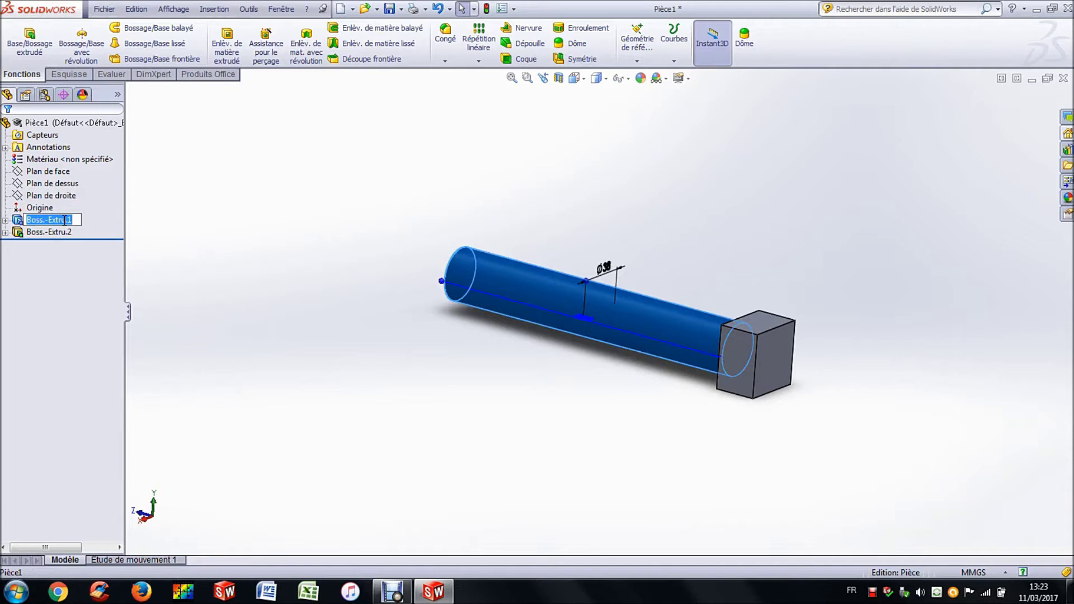
pyautogui.write('ETAPE')
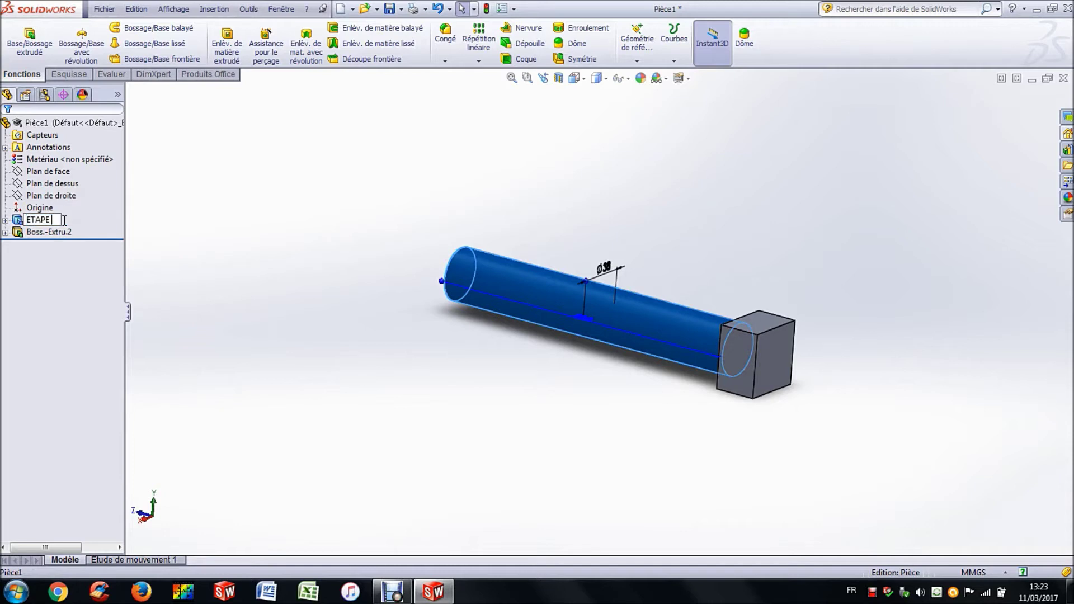
pyautogui.write(' 1')
pyautogui.press('Return')
# Rename the square block's extrusion feature as ETAPE 2.
pyautogui.click(39, 233)
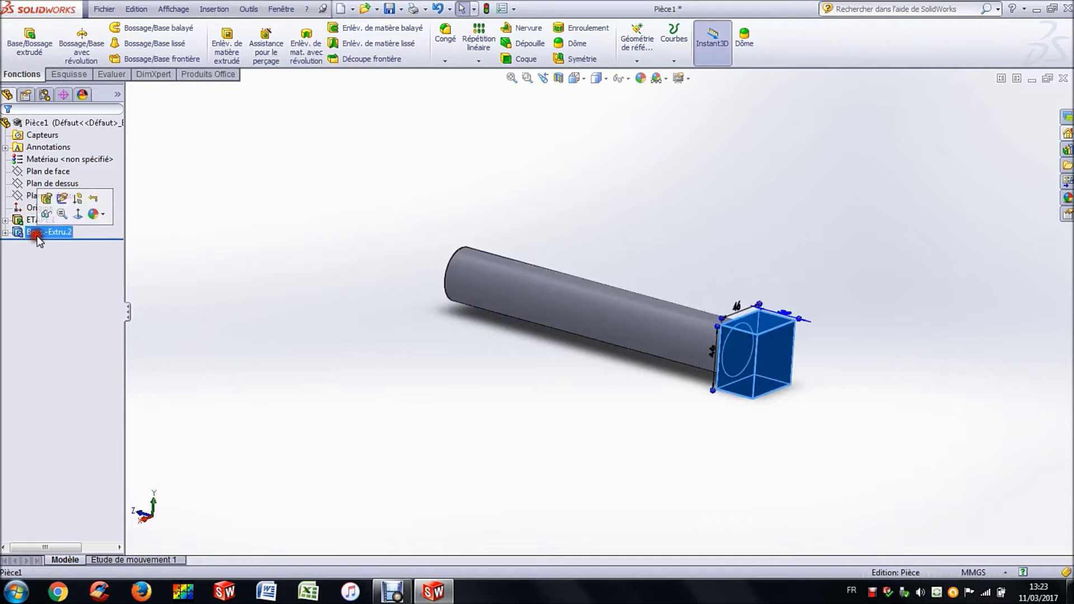
pyautogui.click(65, 232)
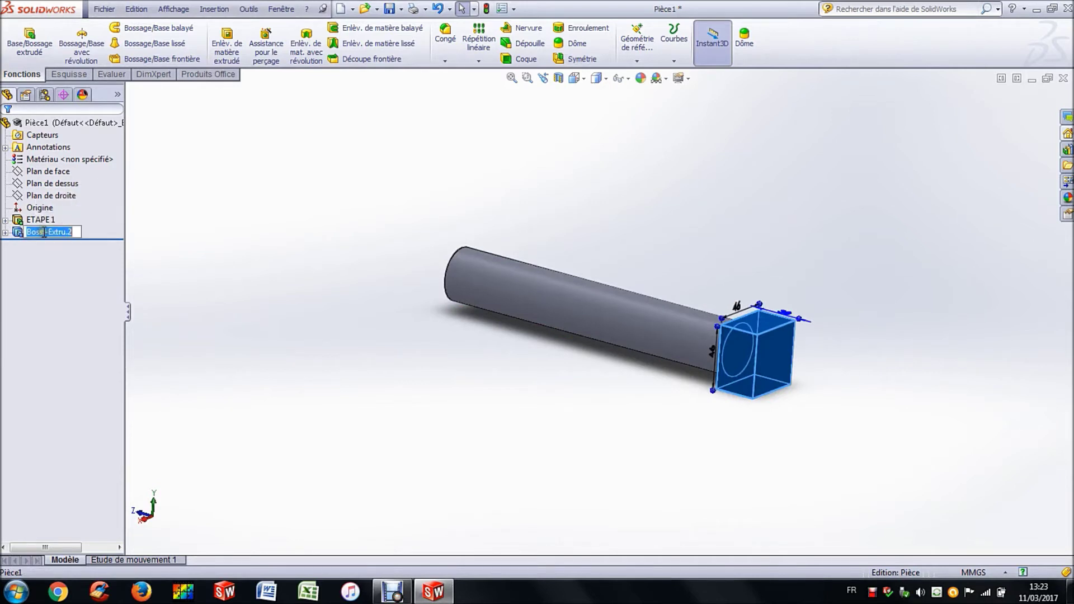
pyautogui.write('ETAPE 2')
pyautogui.click(154, 218)
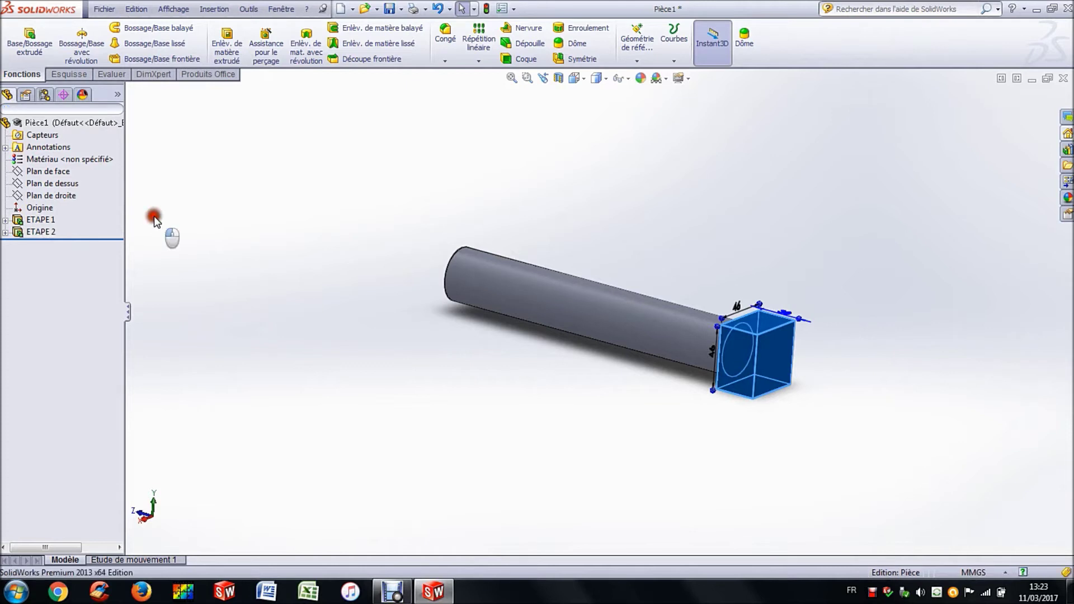
pyautogui.click(47, 232)
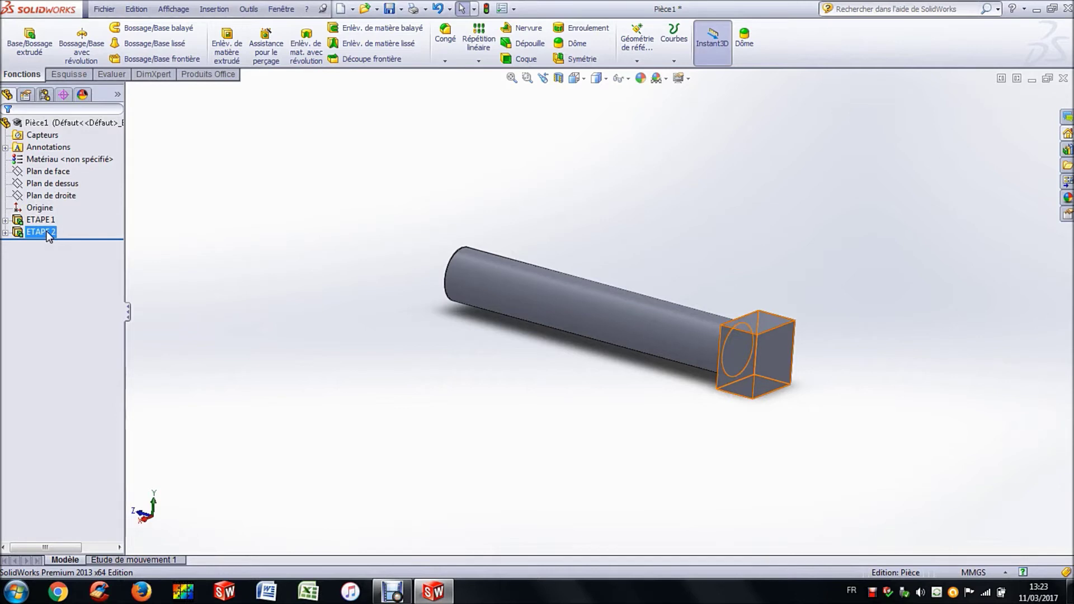
pyautogui.click(222, 217)
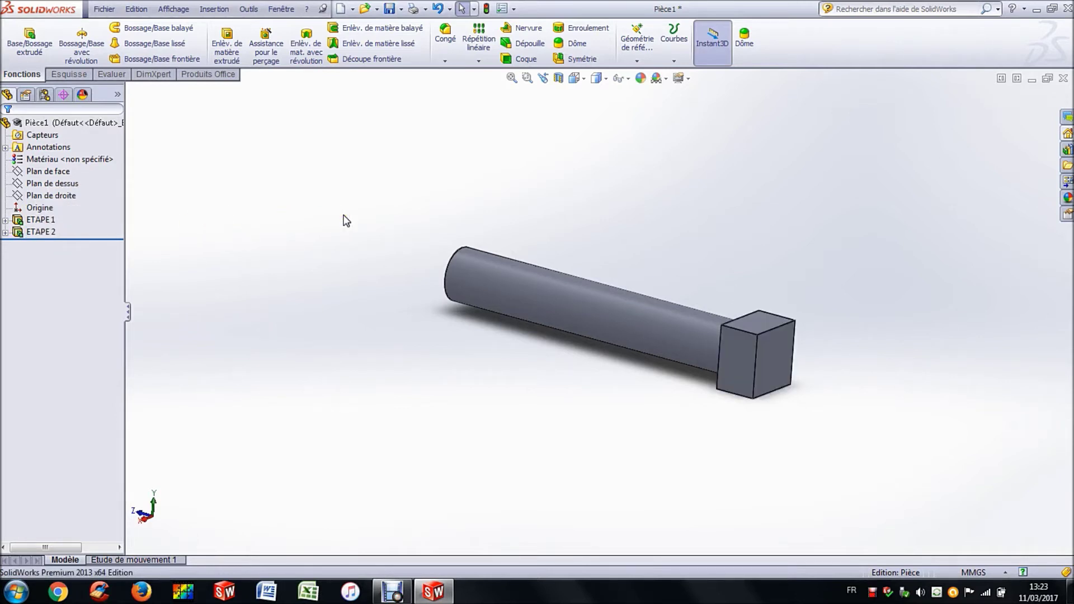
# Mirror the ETAPE 2 block about the front plane (Plan de face) onto the cylinder's other end.
pyautogui.click(590, 61)
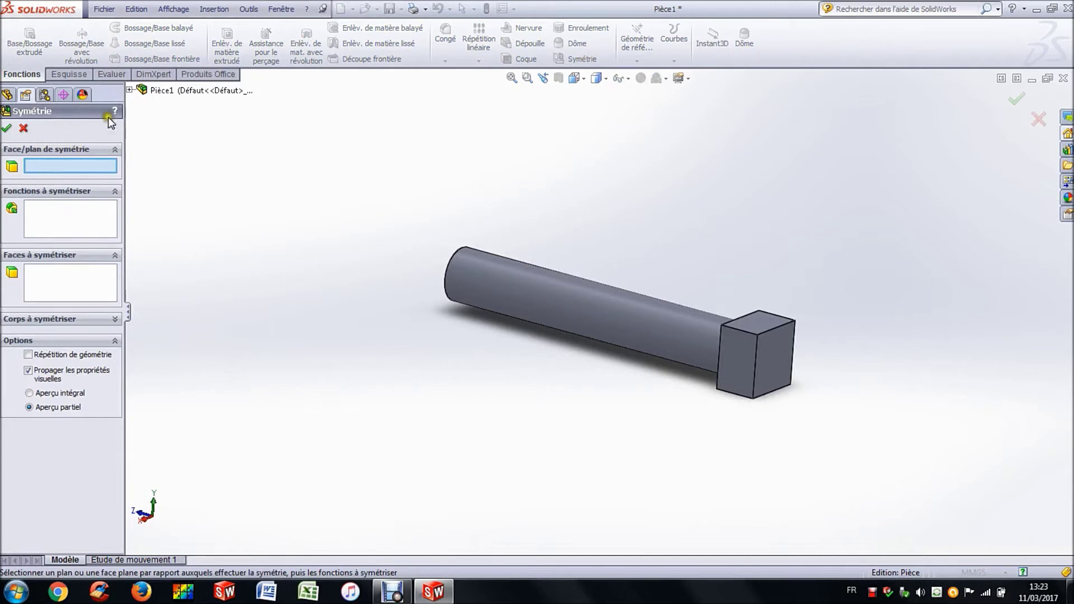
pyautogui.click(130, 89)
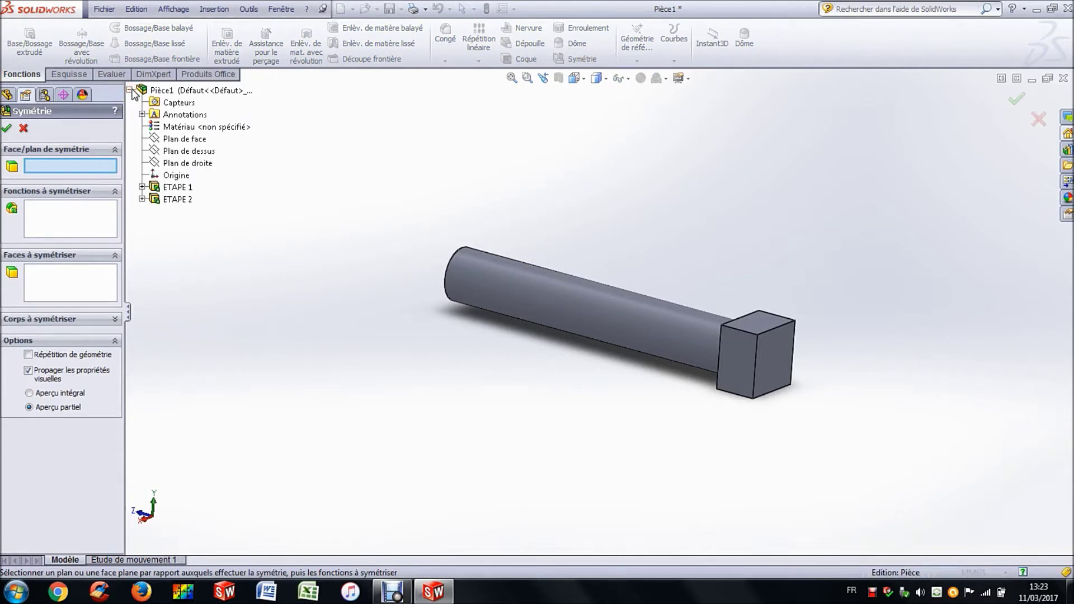
pyautogui.click(180, 139)
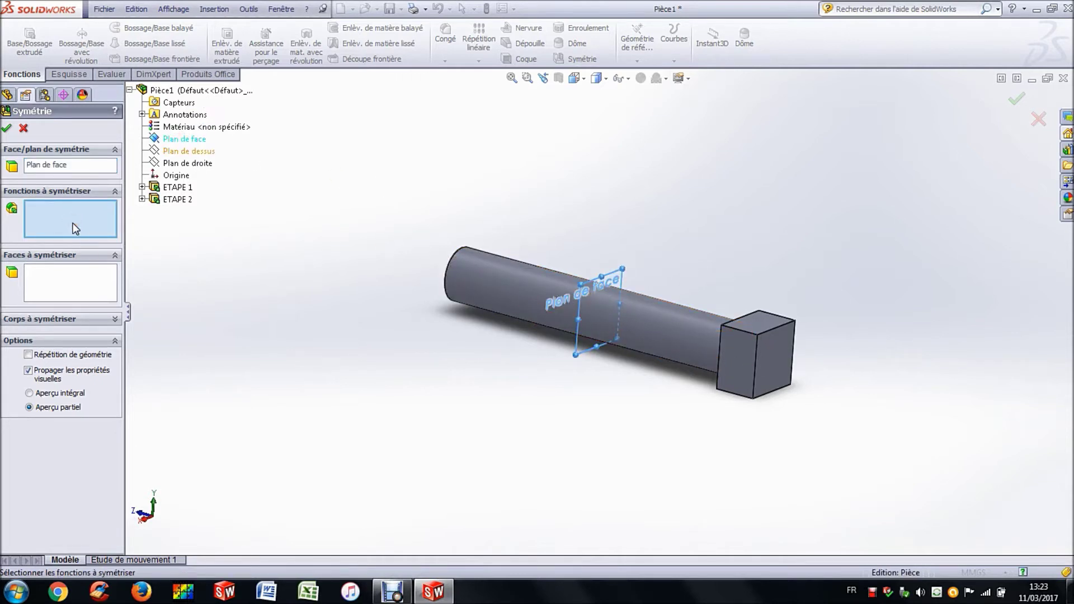
pyautogui.click(179, 200)
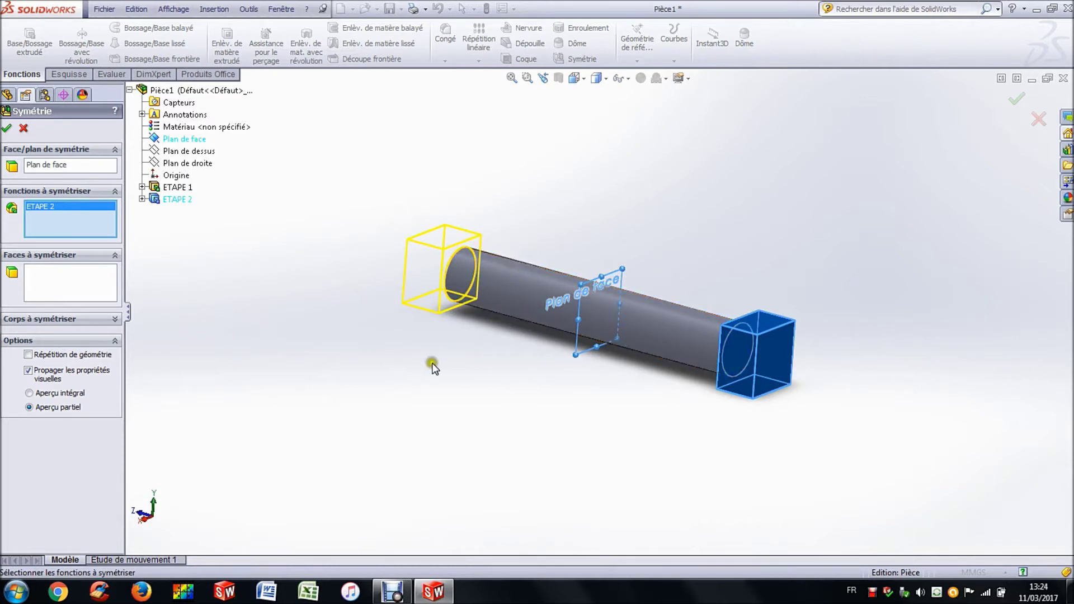
pyautogui.click(6, 131)
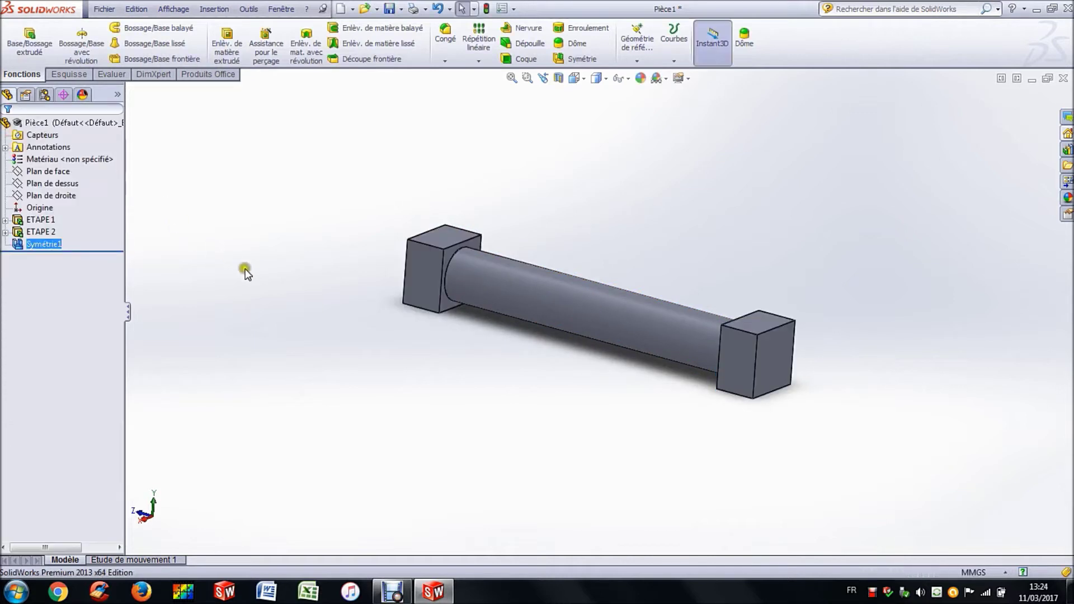
pyautogui.moveTo(288, 238); pyautogui.dragTo(235, 278, button='middle')
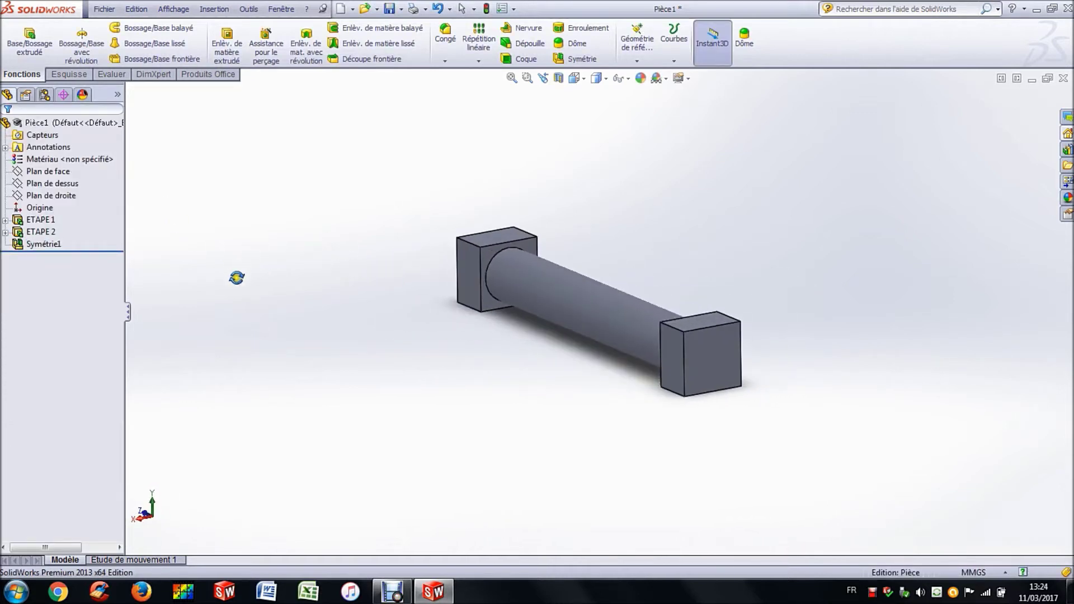
# Rename the mirror feature as ETAPE 3.
pyautogui.click(45, 244)
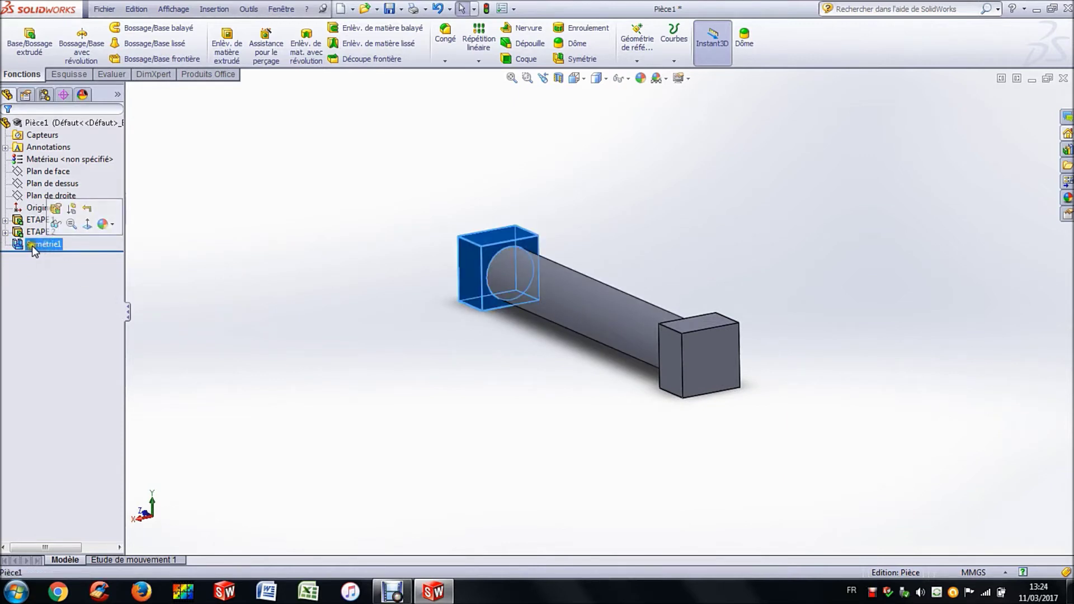
pyautogui.click(45, 244)
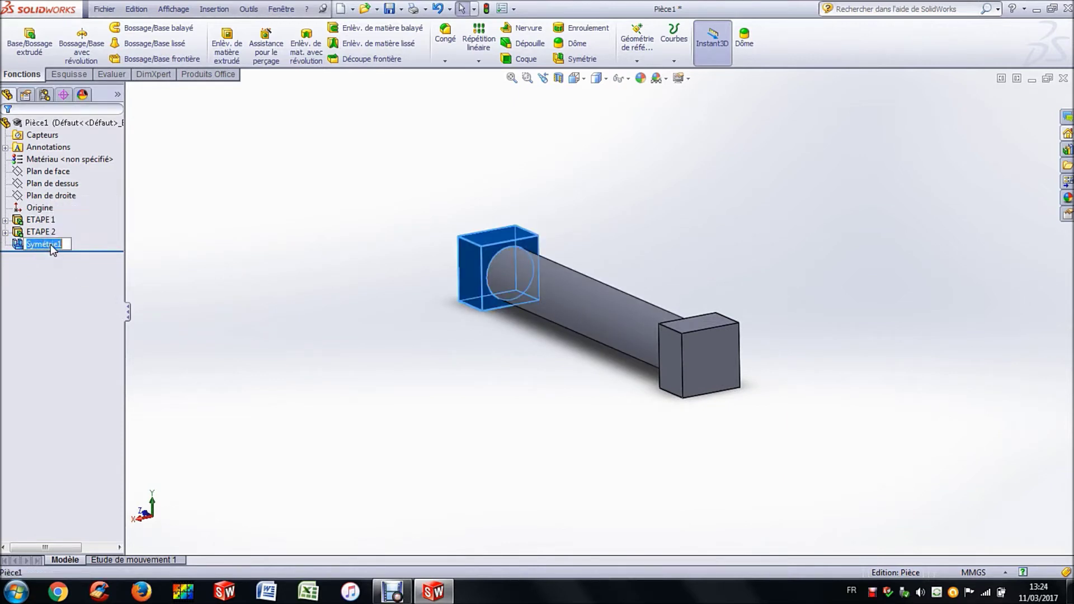
pyautogui.write('ETAPE 3')
pyautogui.click(232, 235)
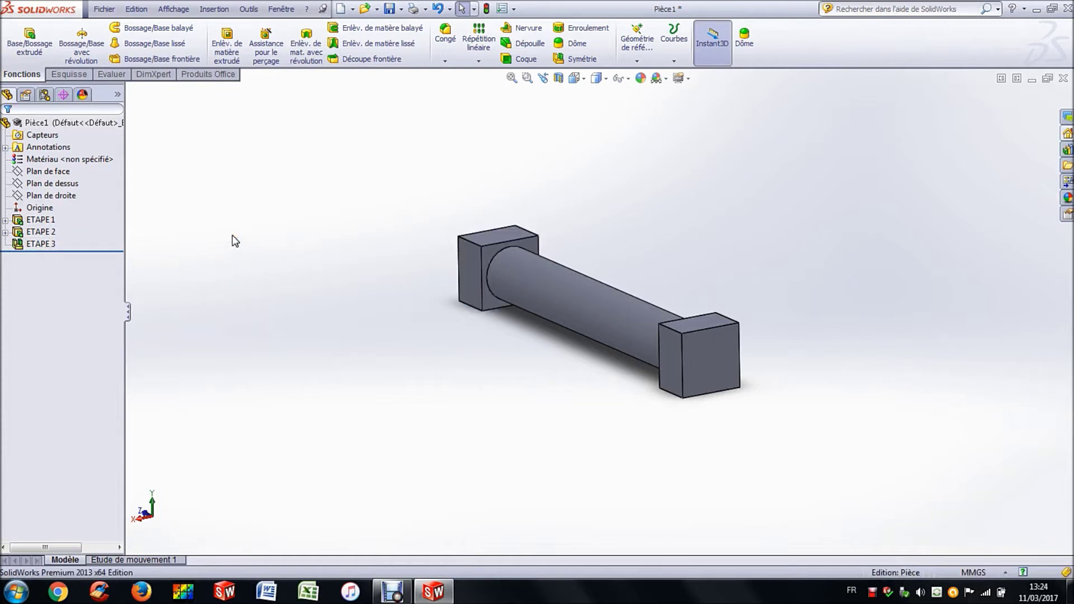
# Start a sketch on the outer end face of the ETAPE 2 block.
pyautogui.click(703, 358)
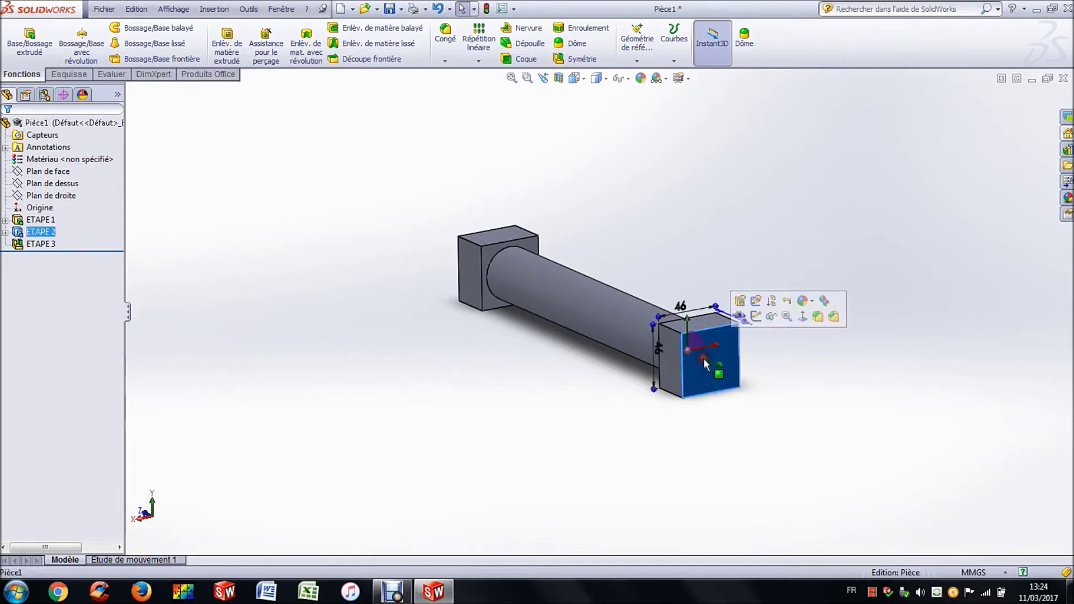
pyautogui.click(755, 317)
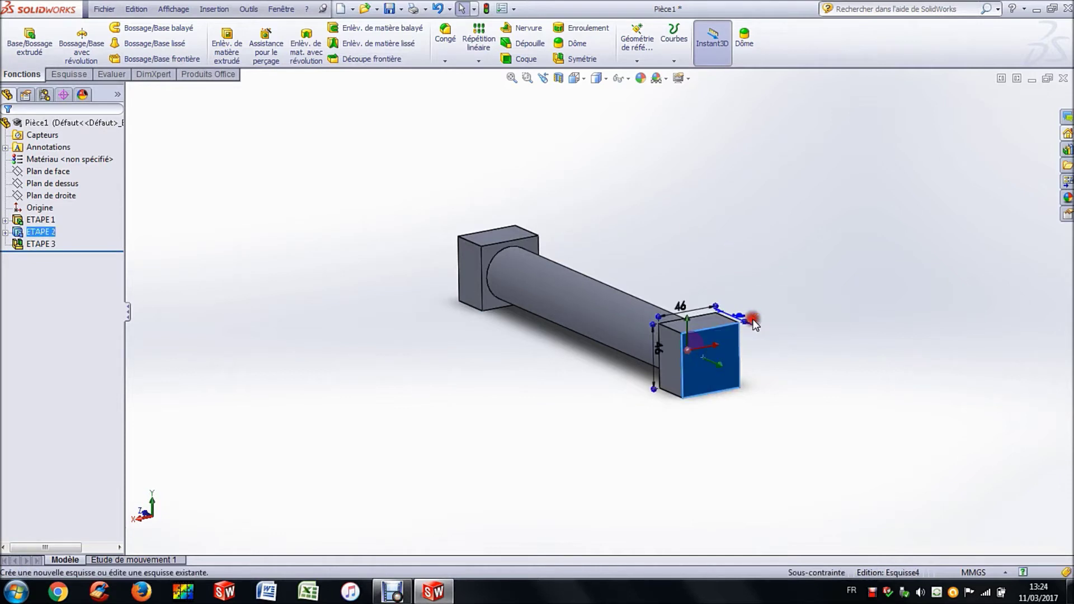
pyautogui.click(582, 81)
pyautogui.click(641, 147)
pyautogui.click(335, 170)
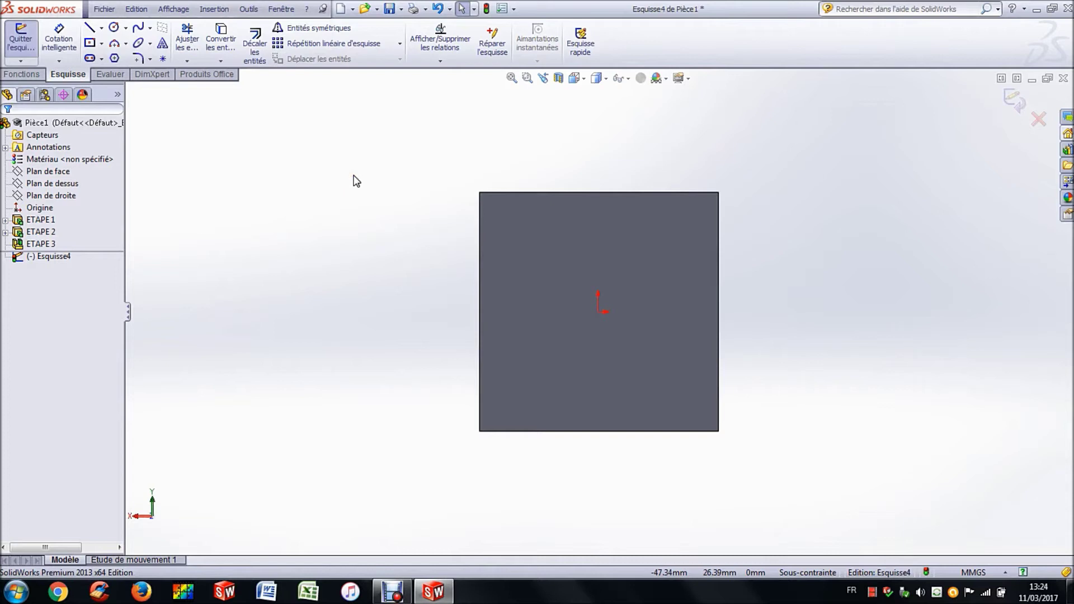
# Draw a 90° center-point arc of about 12 mm radius centered on the face's upper-left corner, ending on both adjacent edges.
pyautogui.click(126, 44)
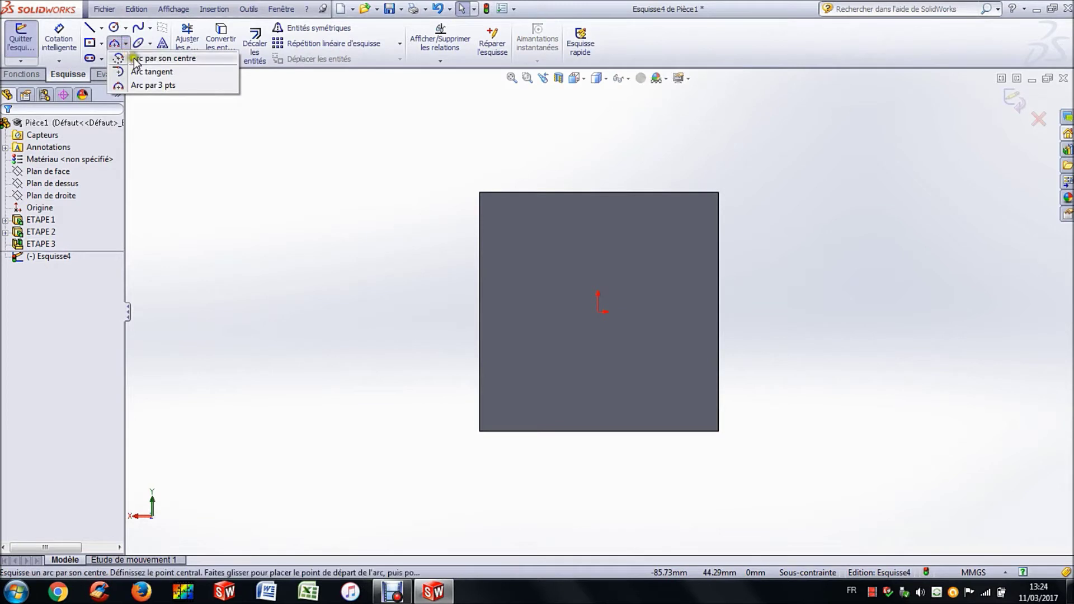
pyautogui.click(180, 59)
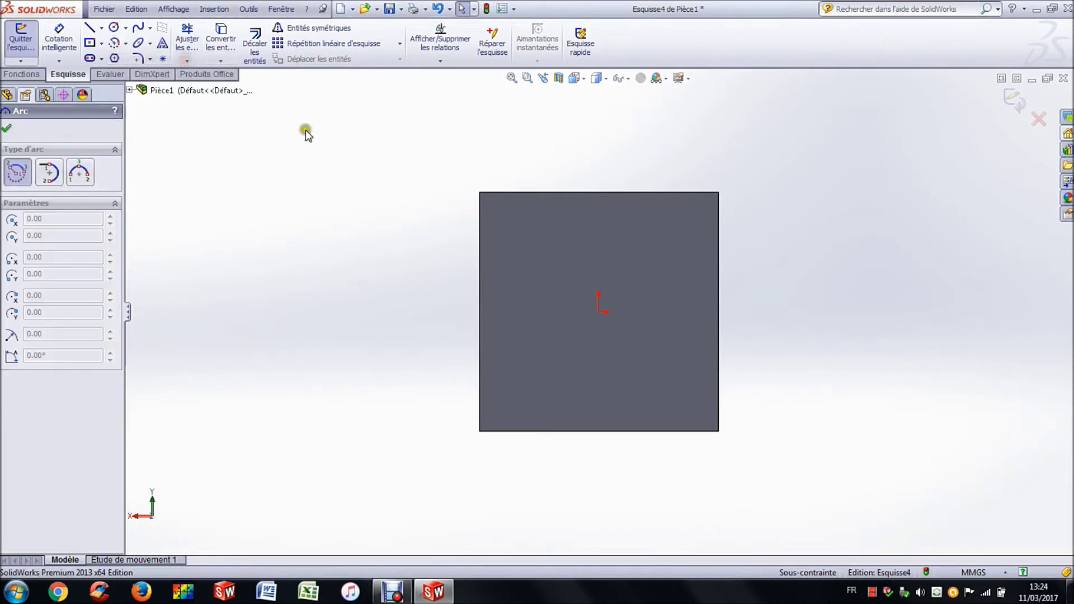
pyautogui.click(479, 192)
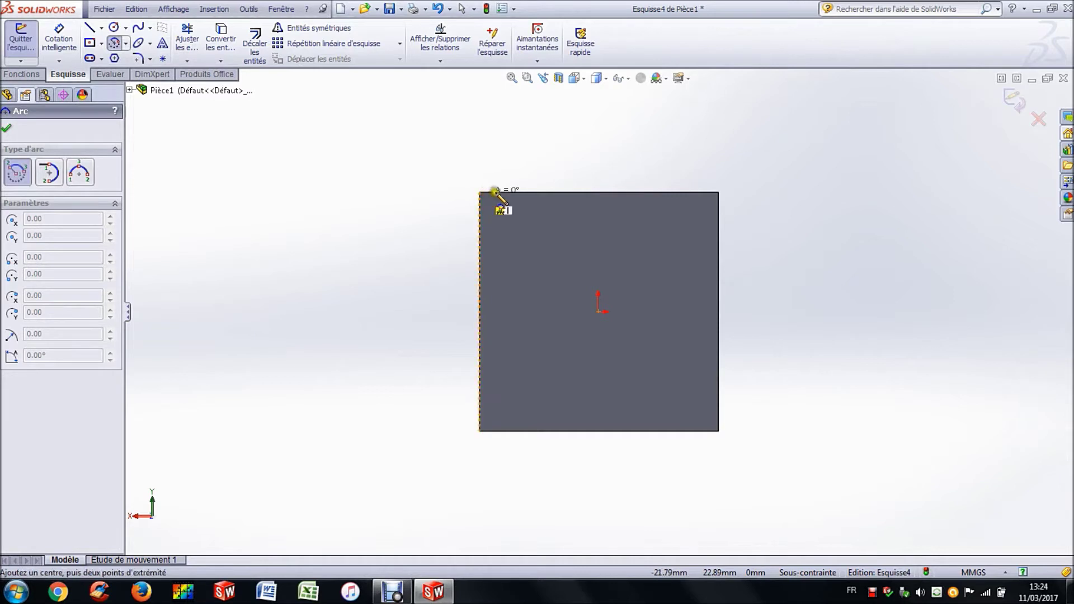
pyautogui.click(542, 192)
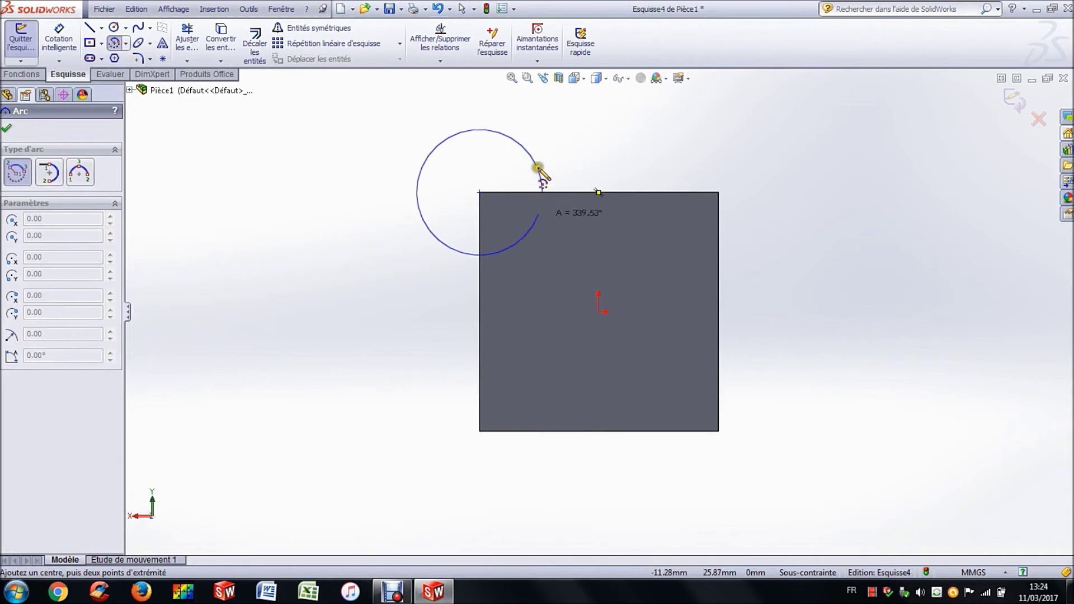
pyautogui.click(481, 257)
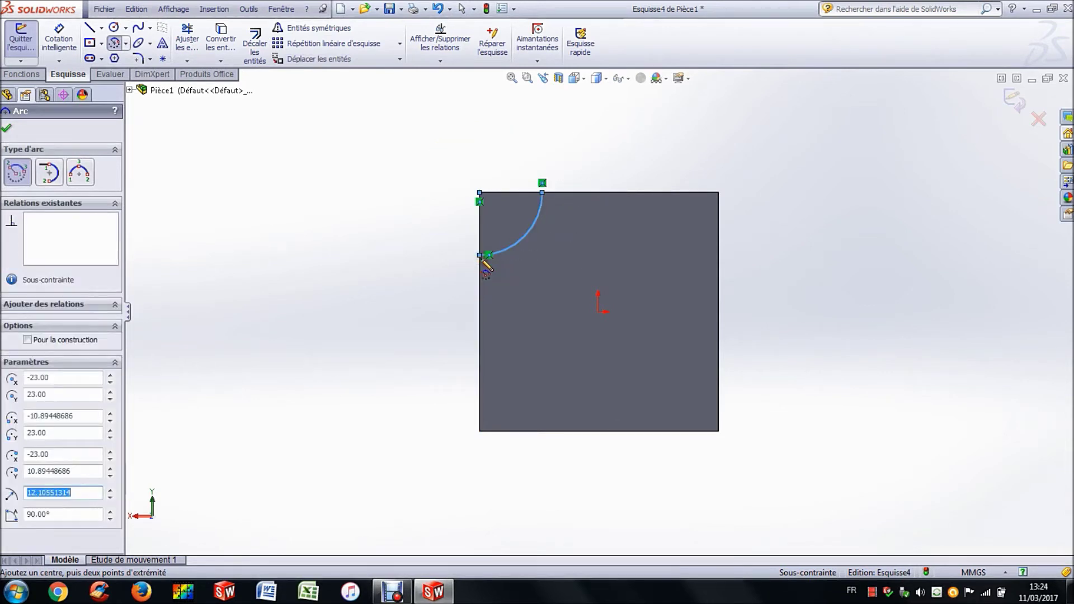
# Draw a 90° center-point arc of about 12 mm radius centered on the face's upper-right corner, ending on both adjacent edges.
pyautogui.click(719, 193)
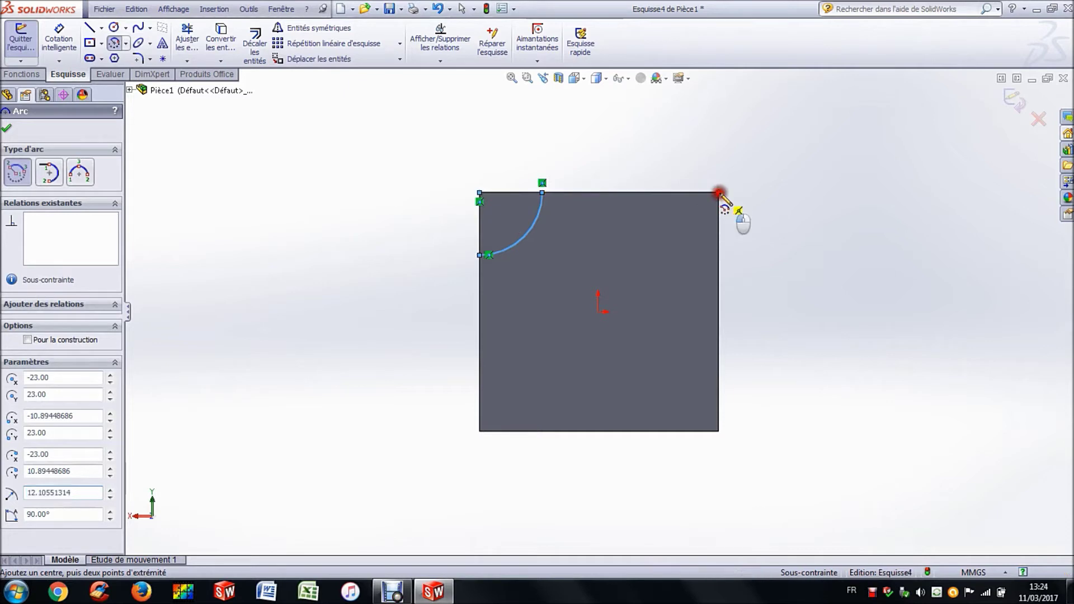
pyautogui.click(656, 193)
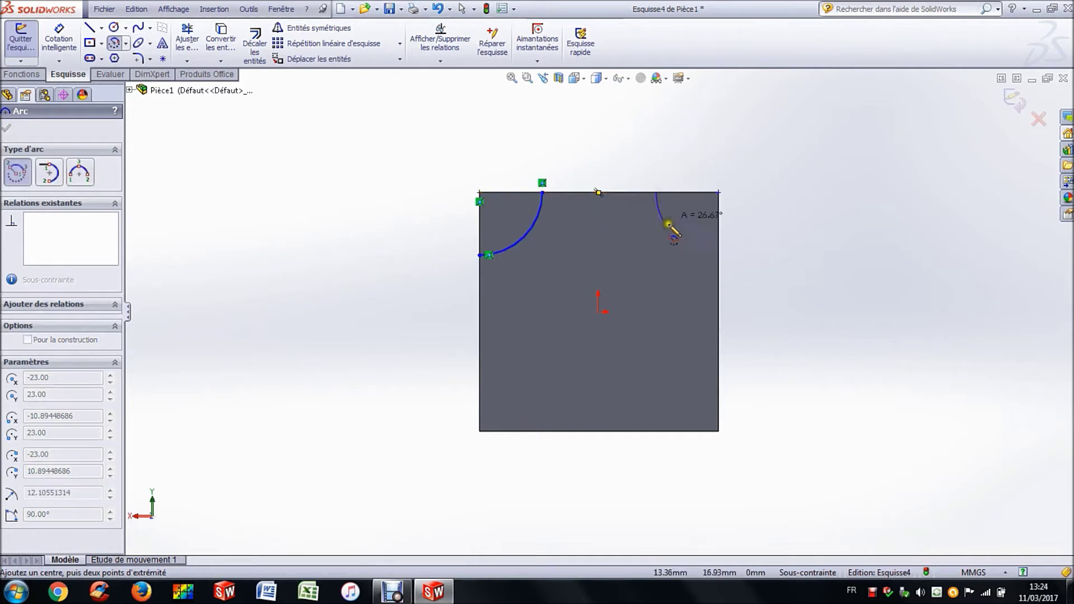
pyautogui.click(717, 256)
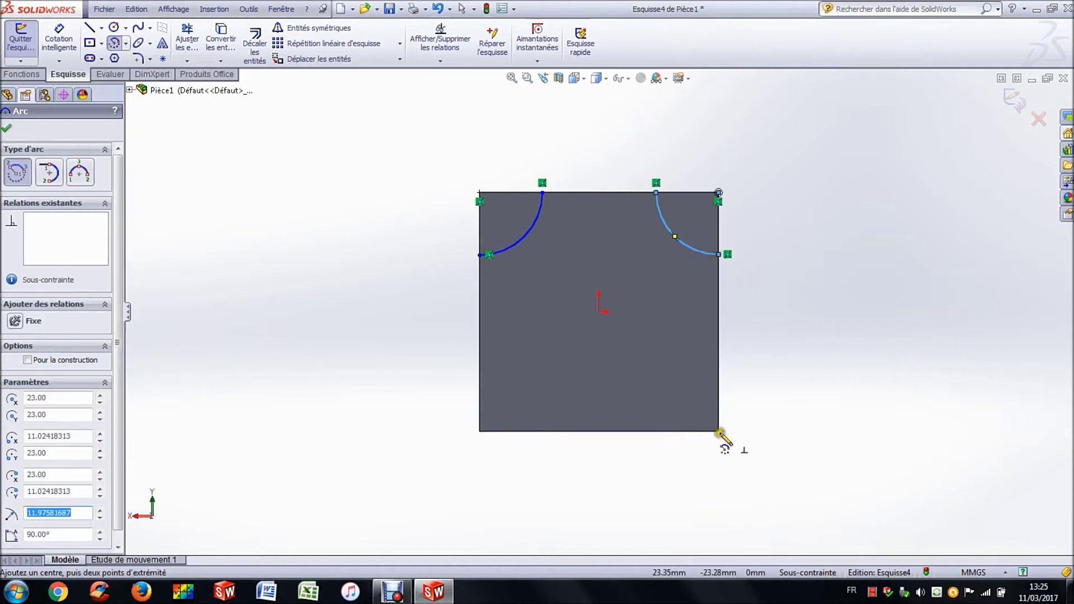
# Draw a 90° center-point arc of about 11.3 mm radius centered on the face's lower-right corner, ending on both adjacent edges.
pyautogui.click(719, 431)
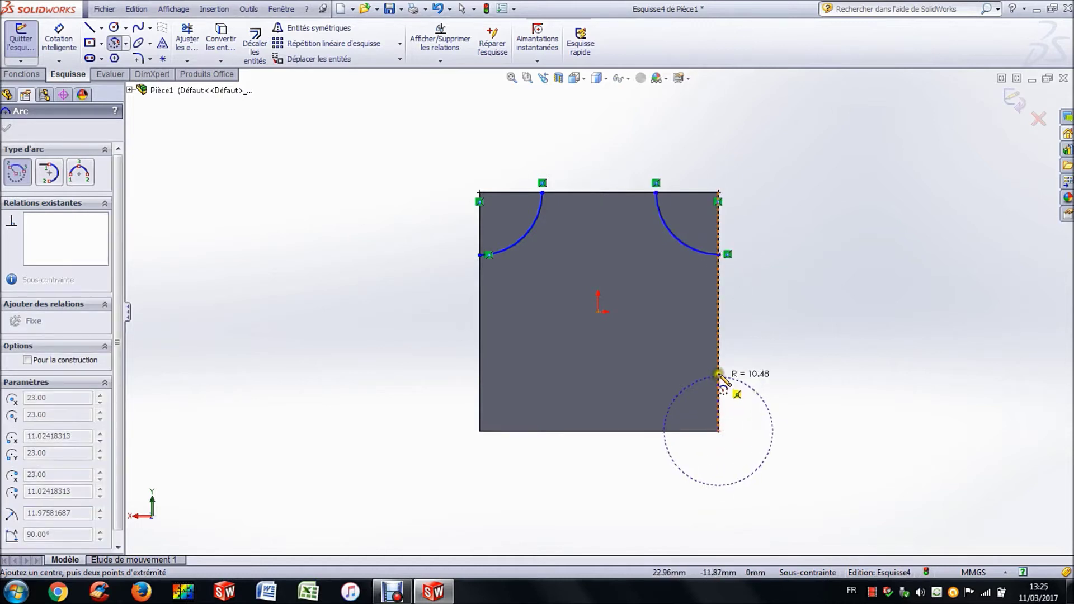
pyautogui.click(717, 372)
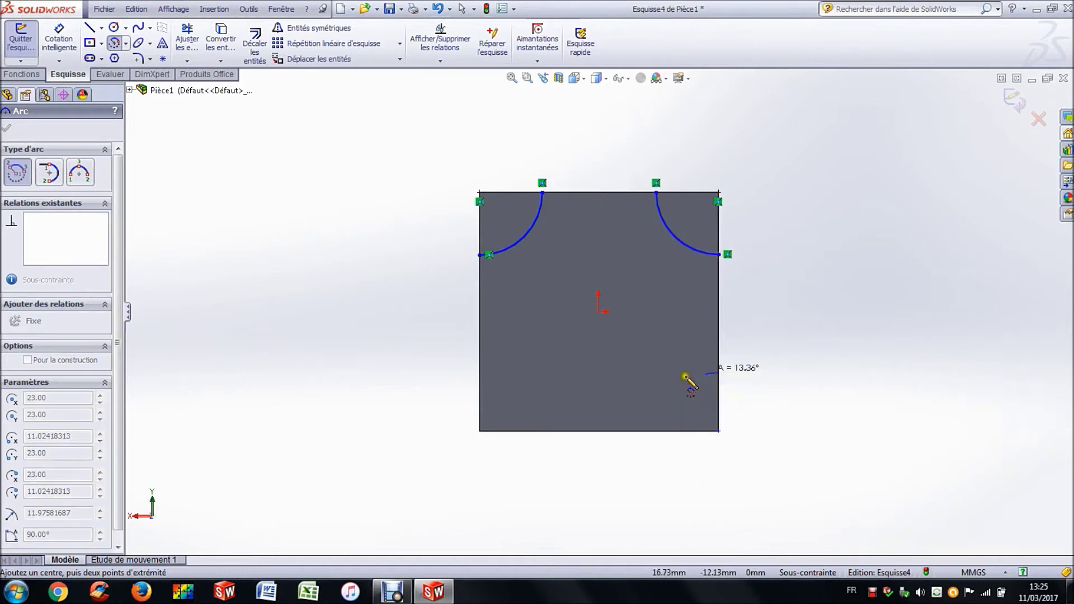
pyautogui.click(661, 431)
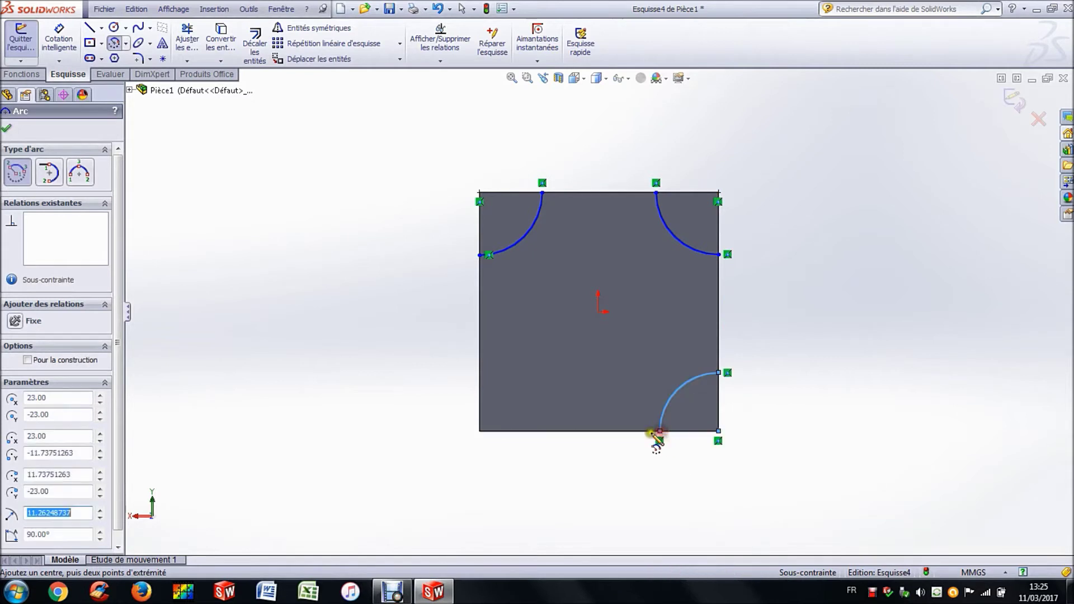
# Draw a 90° center-point arc of about 11.3 mm radius centered on the face's lower-left corner, ending on both adjacent edges.
pyautogui.click(479, 431)
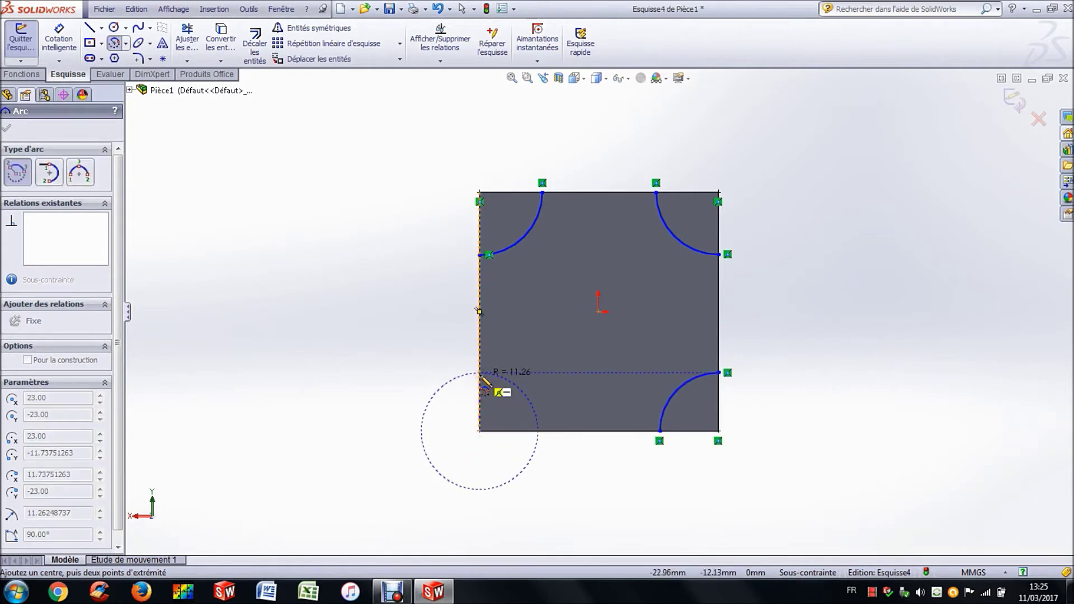
pyautogui.click(526, 379)
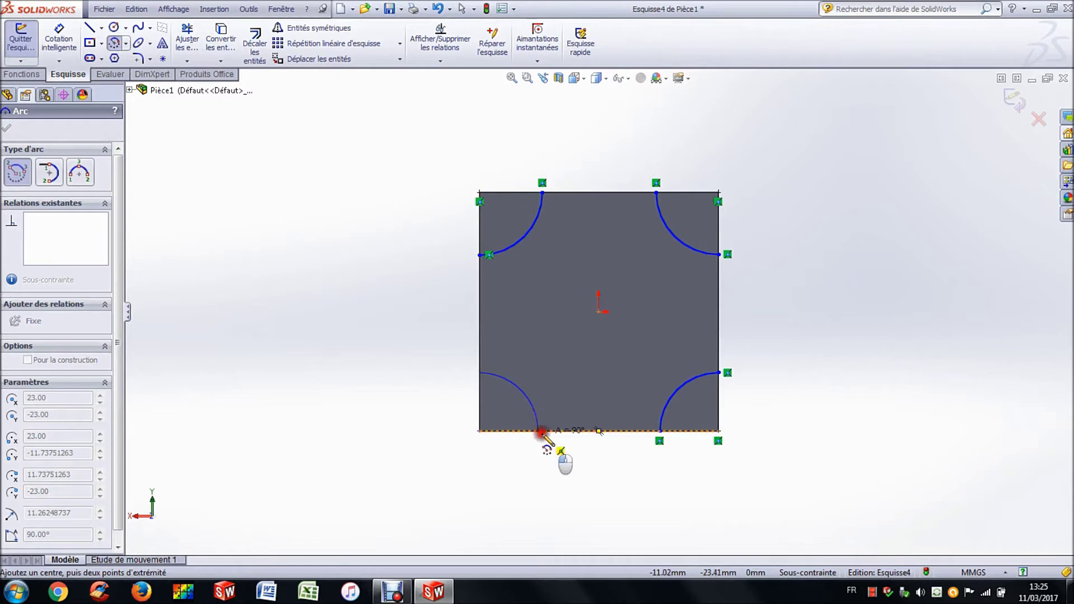
pyautogui.click(540, 432)
pyautogui.press('Escape')
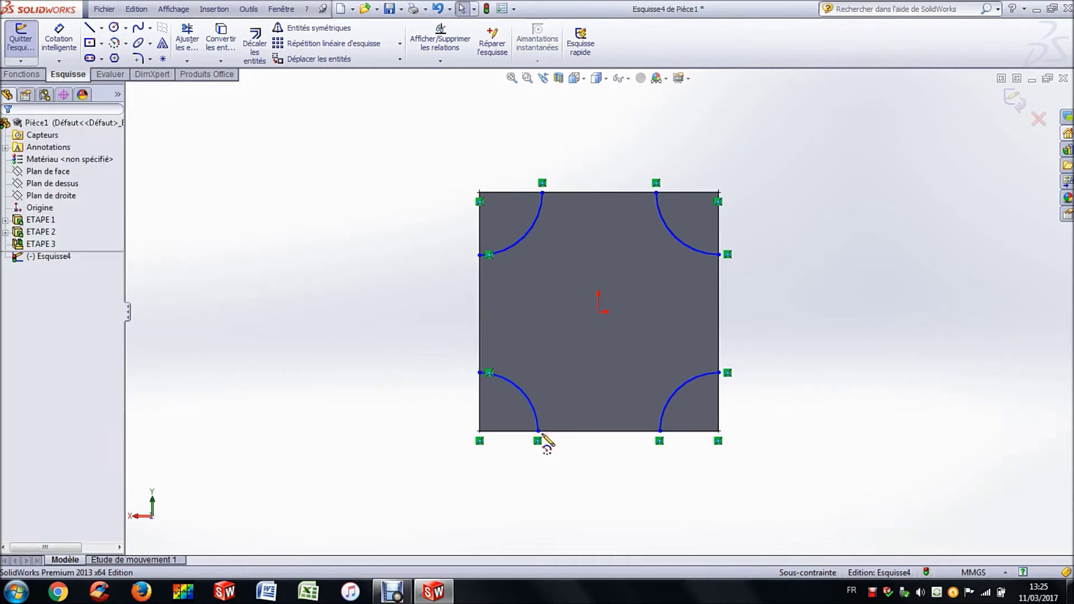
# Close the two upper corner arcs with horizontal and vertical lines running from each arc's endpoints to the face corner.
pyautogui.click(89, 29)
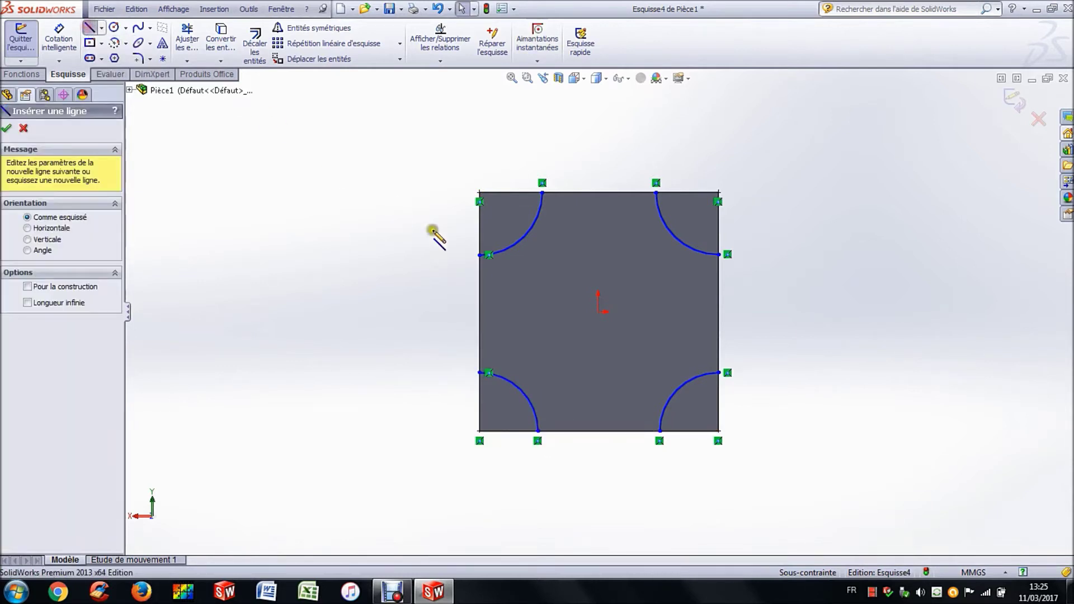
pyautogui.click(478, 255)
pyautogui.click(480, 192)
pyautogui.click(542, 192)
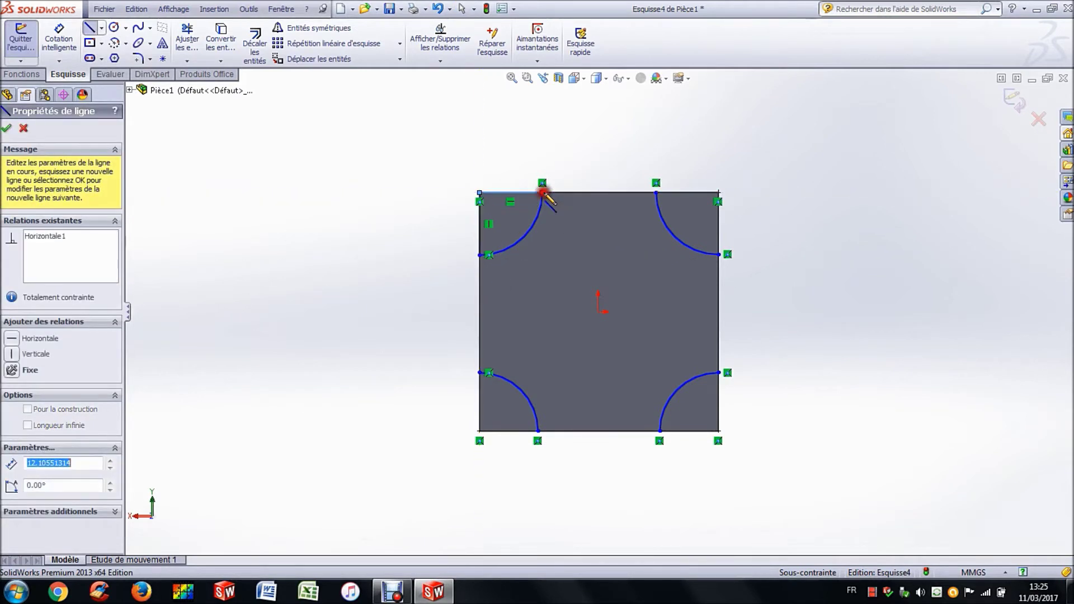
pyautogui.click(657, 192)
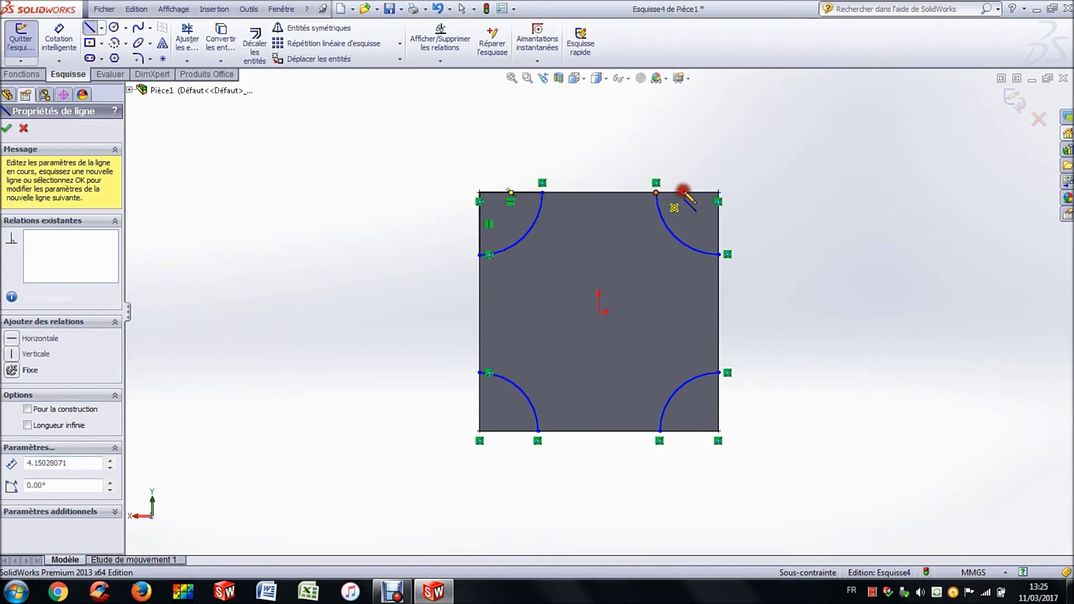
pyautogui.click(718, 192)
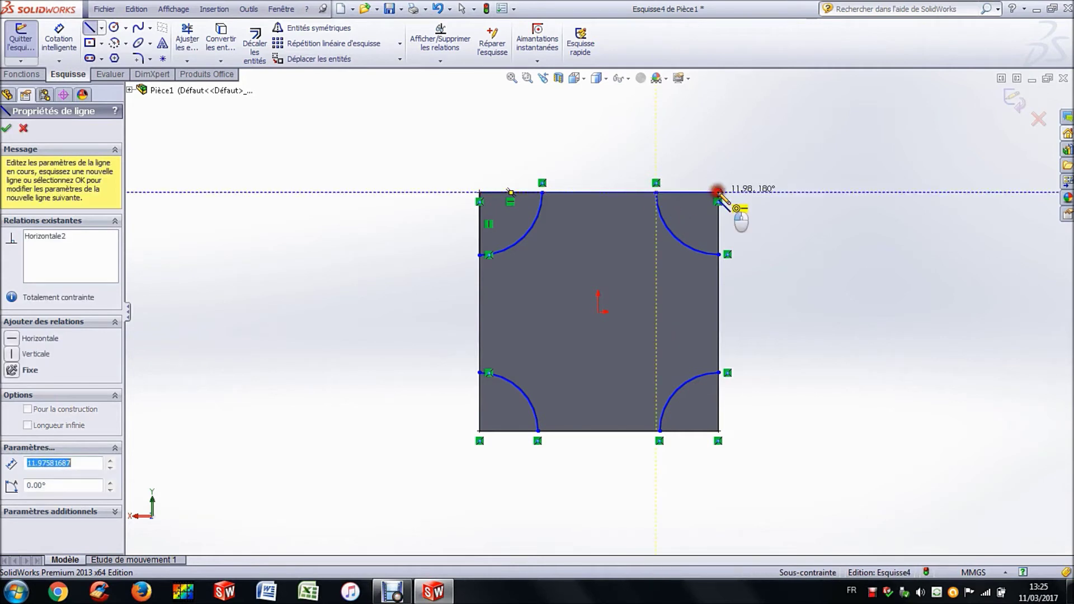
pyautogui.click(719, 254)
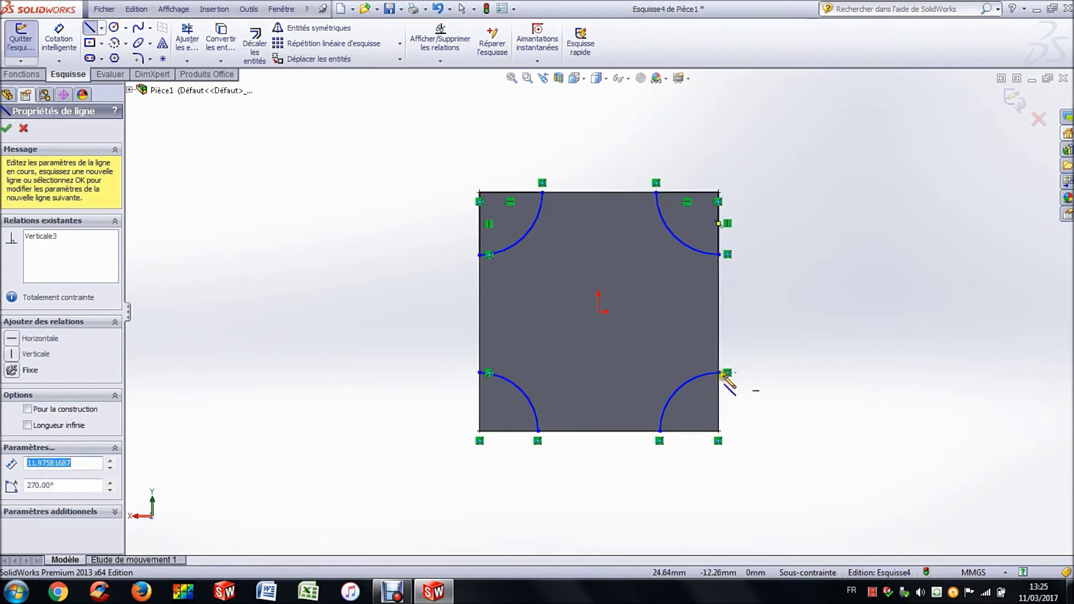
# Close the two lower corner arcs with vertical and horizontal lines running from each arc's endpoints to the face corner.
pyautogui.click(718, 373)
pyautogui.click(718, 431)
pyautogui.click(660, 431)
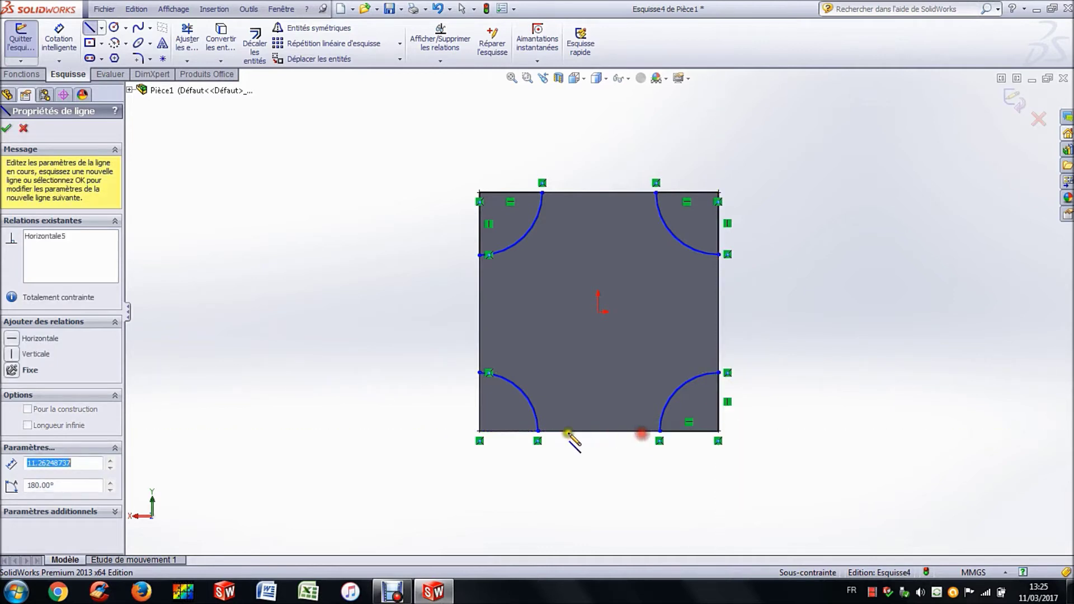
pyautogui.click(538, 431)
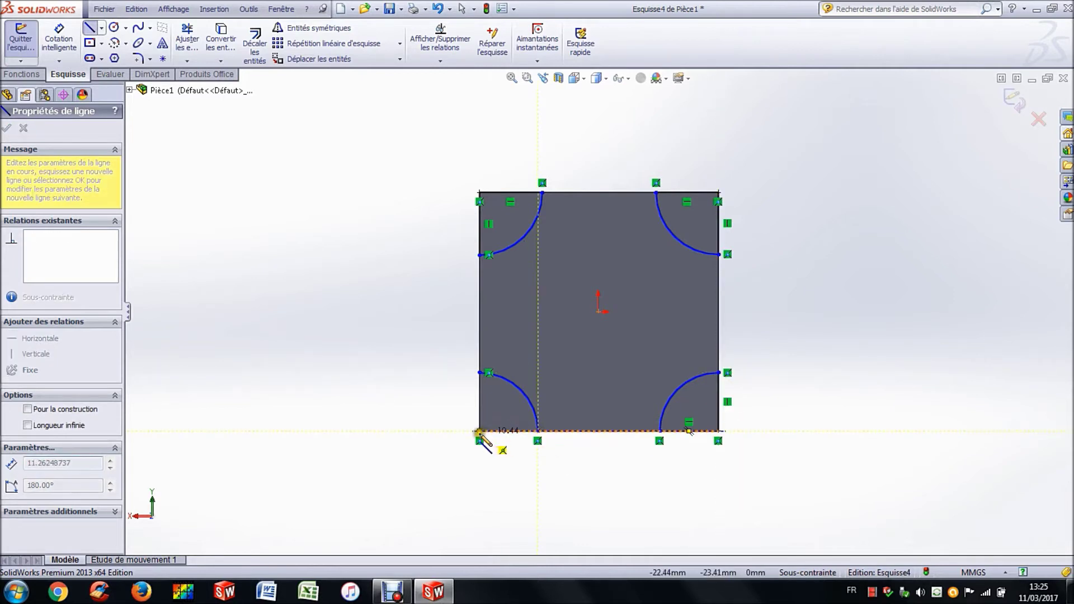
pyautogui.click(480, 432)
pyautogui.click(480, 372)
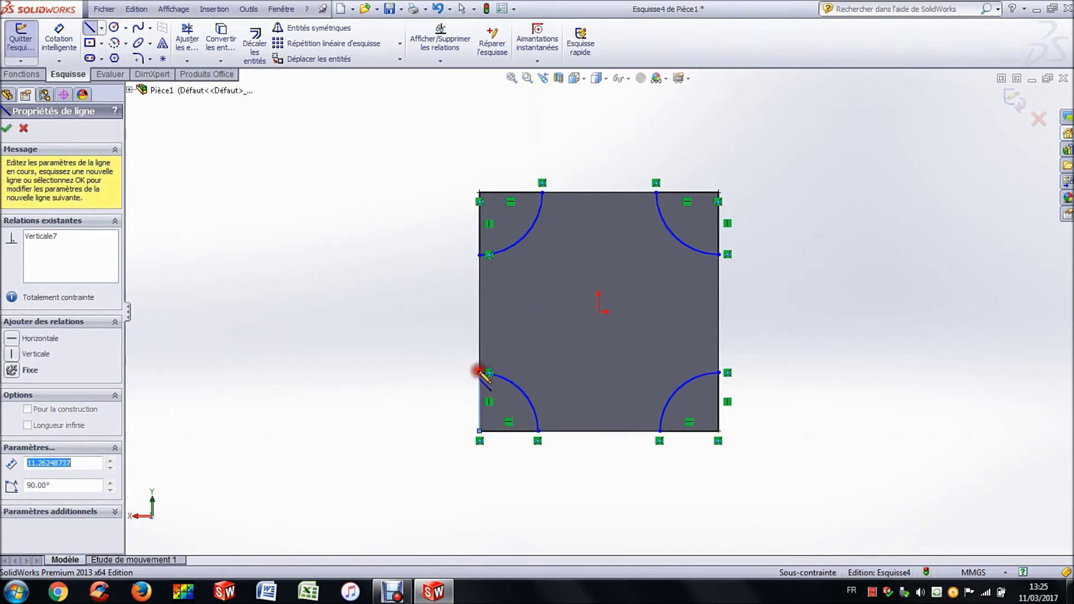
pyautogui.press('Escape')
pyautogui.press('Escape')
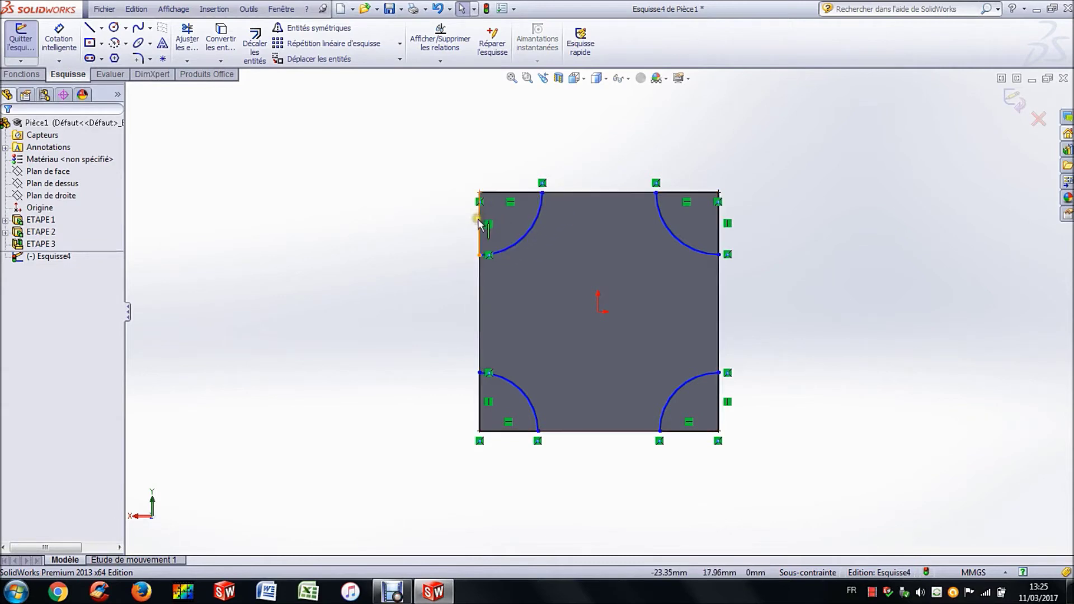
# Dimension the radius of both upper corner arcs to 15 mm.
pyautogui.click(58, 38)
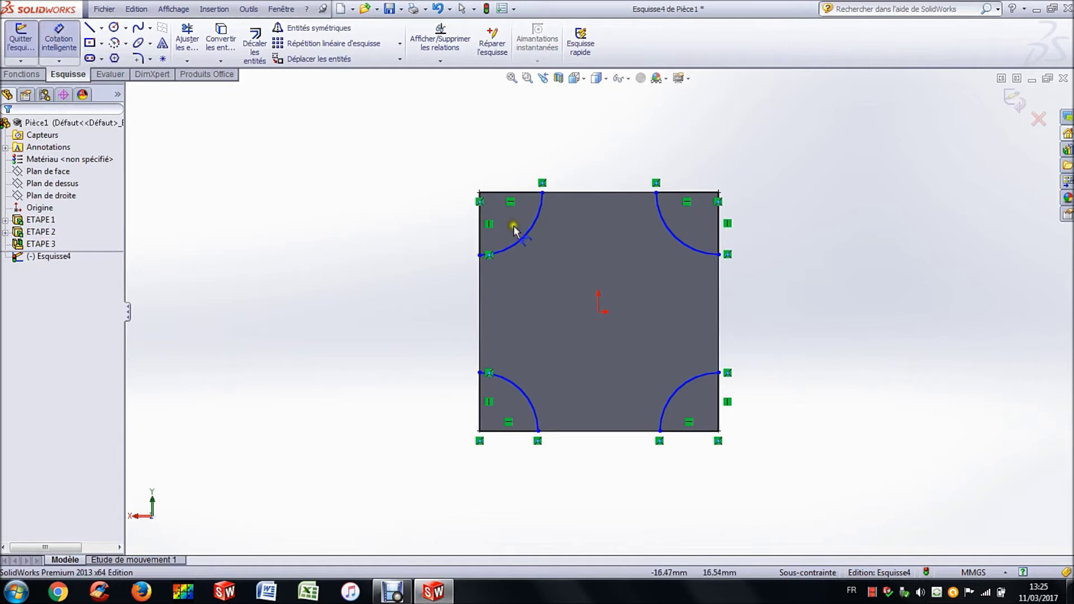
pyautogui.click(535, 235)
pyautogui.click(551, 260)
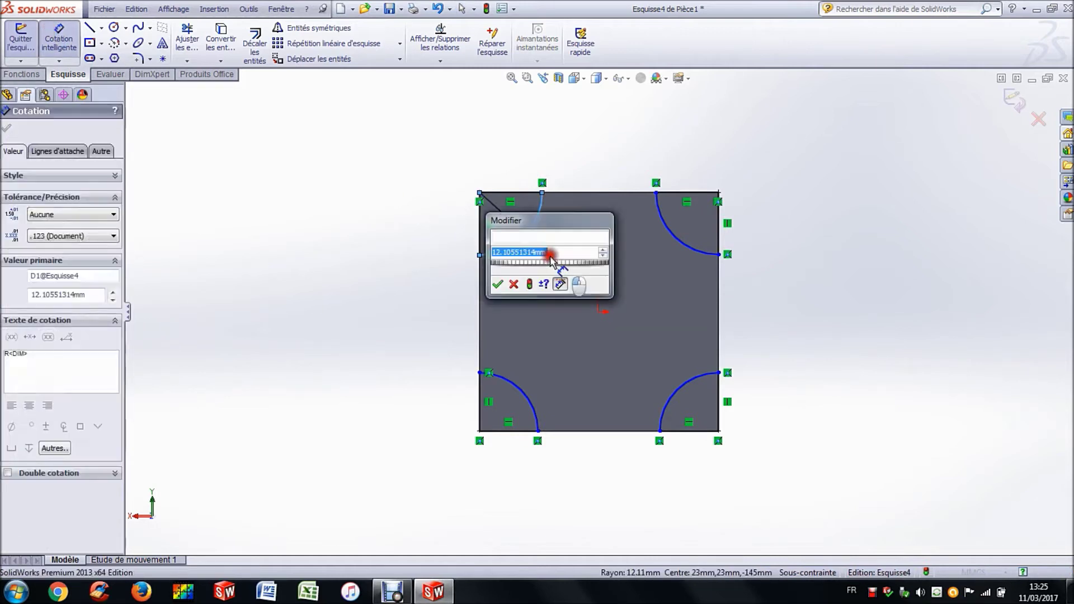
pyautogui.write('15')
pyautogui.press('Return')
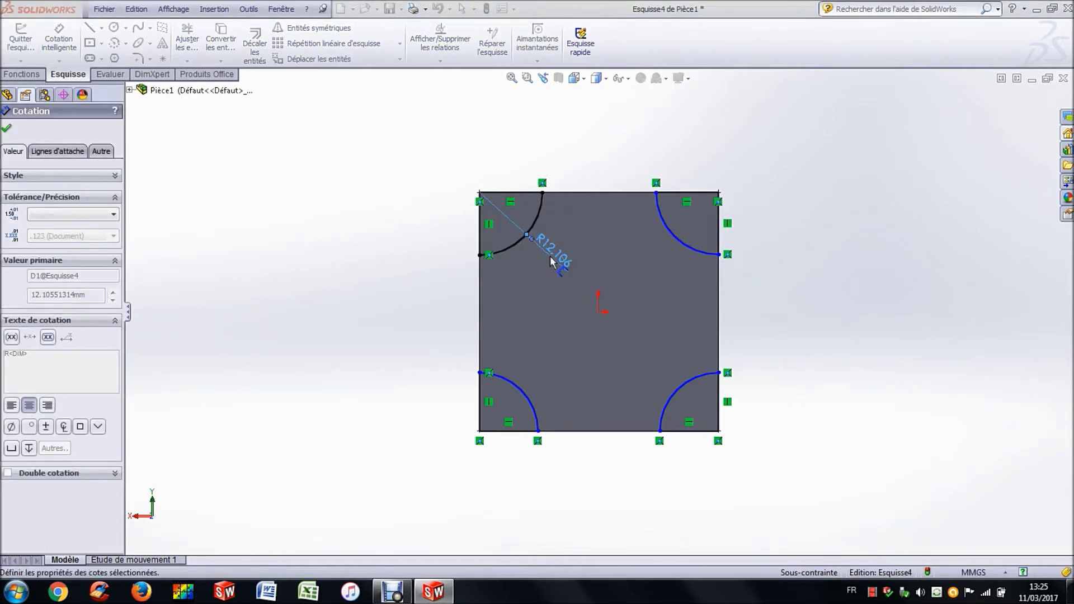
pyautogui.click(678, 241)
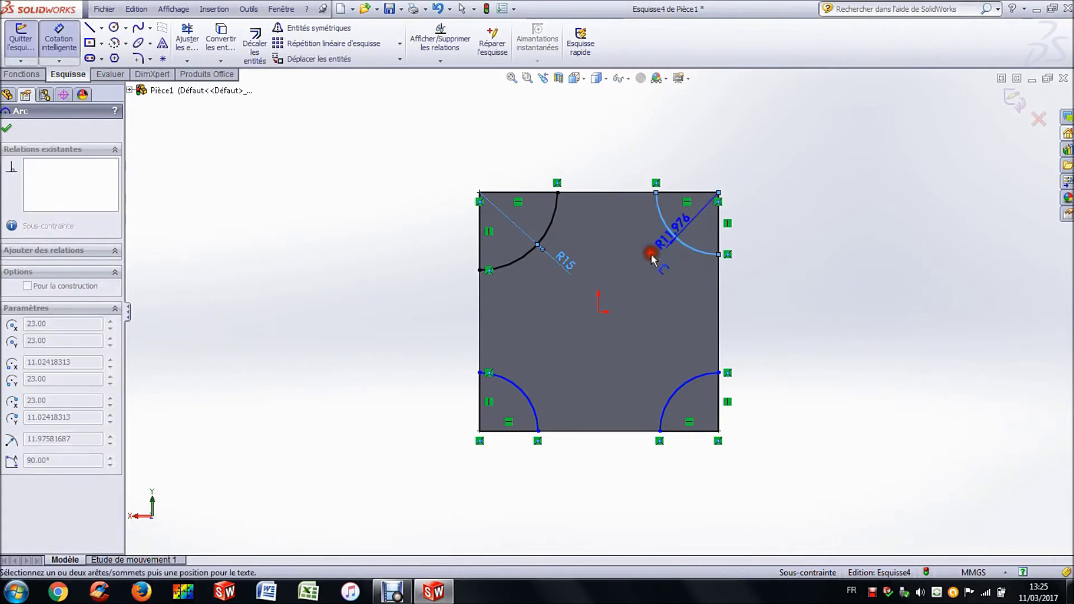
pyautogui.click(650, 256)
pyautogui.write('15')
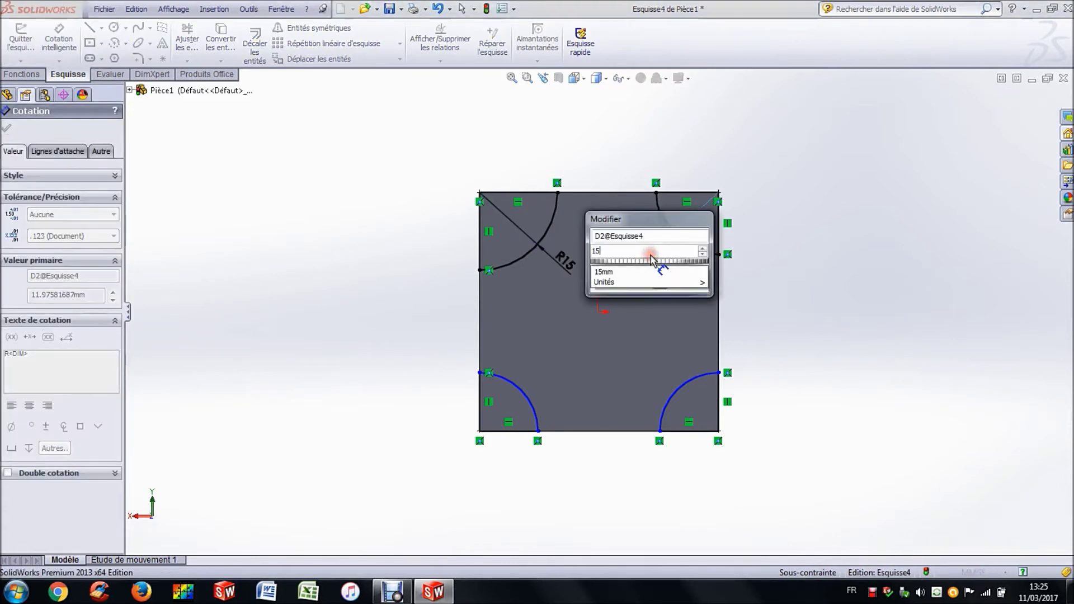
pyautogui.press('Return')
# Dimension the radius of both lower corner arcs to 15 mm.
pyautogui.click(672, 386)
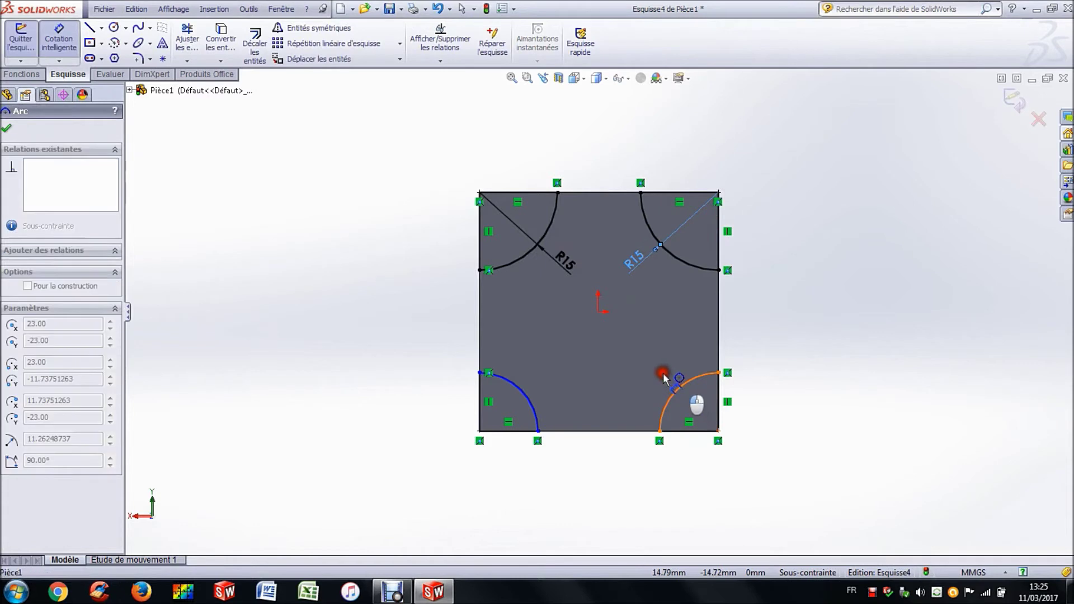
pyautogui.click(647, 355)
pyautogui.write('15')
pyautogui.press('Return')
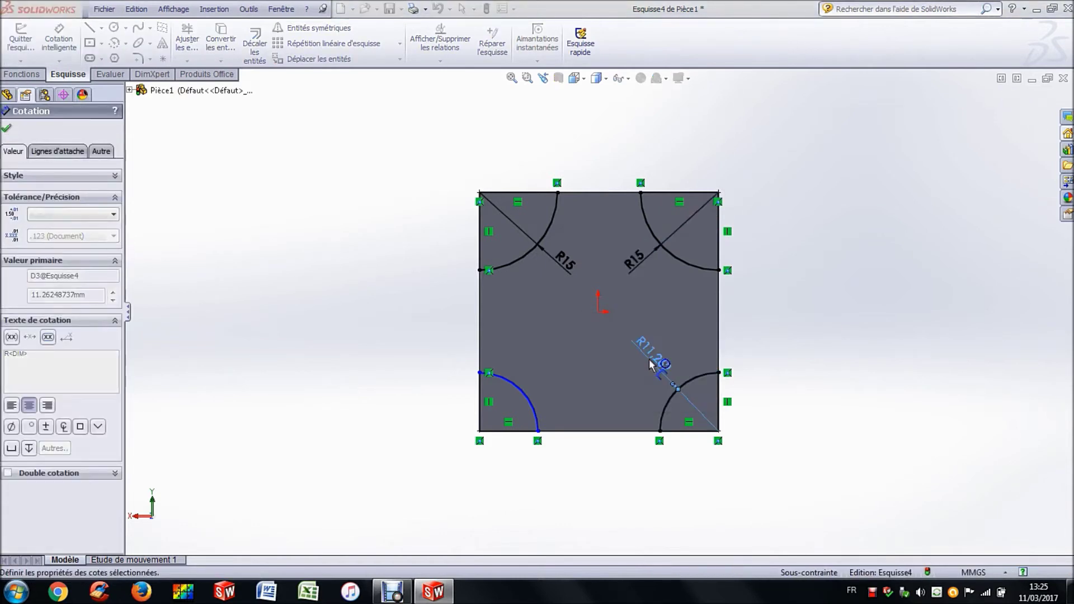
pyautogui.click(531, 402)
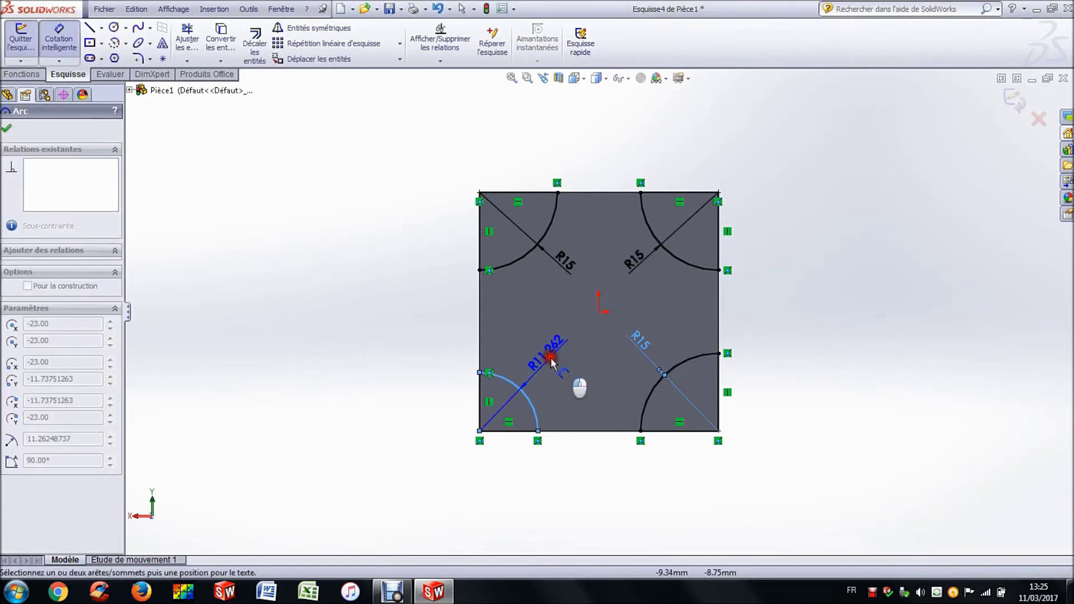
pyautogui.click(547, 357)
pyautogui.press('Return')
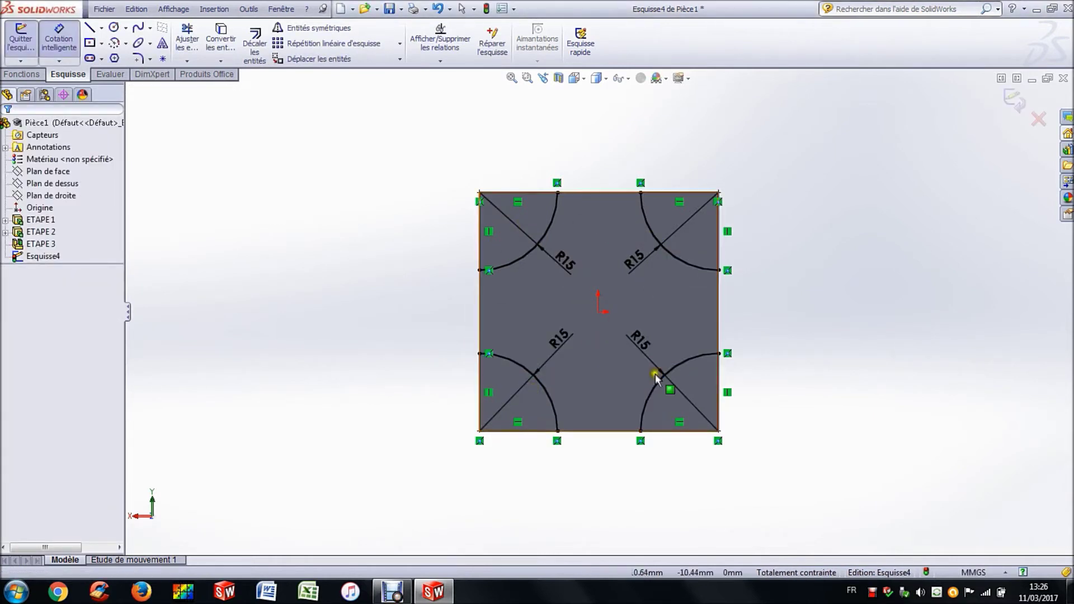
pyautogui.press('Escape')
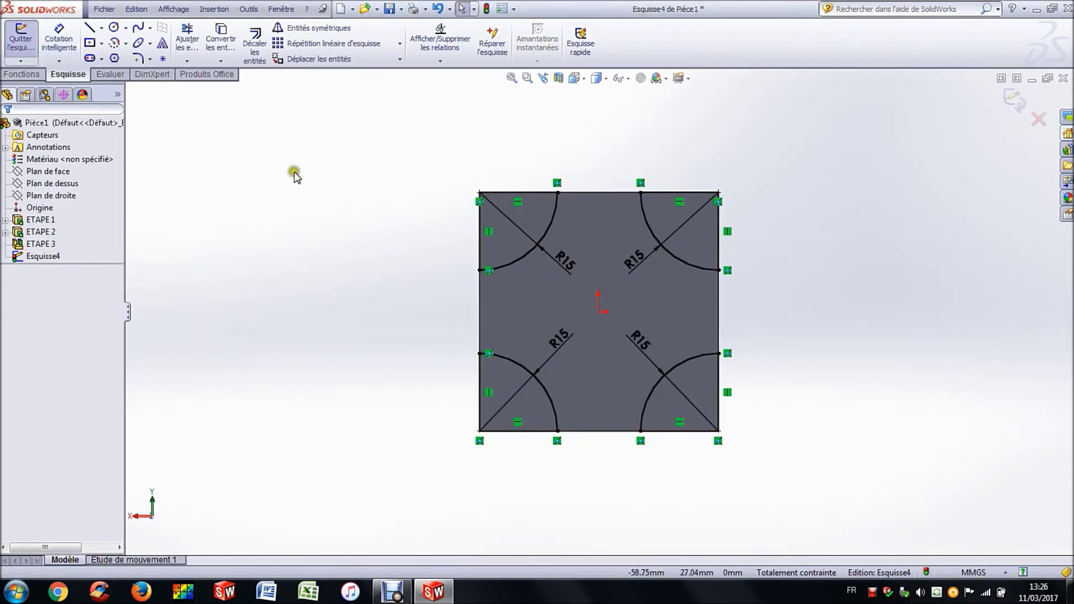
# Cut-extrude the four quarter-circle corner profiles into the end block with a blind depth of 15 mm.
pyautogui.click(21, 74)
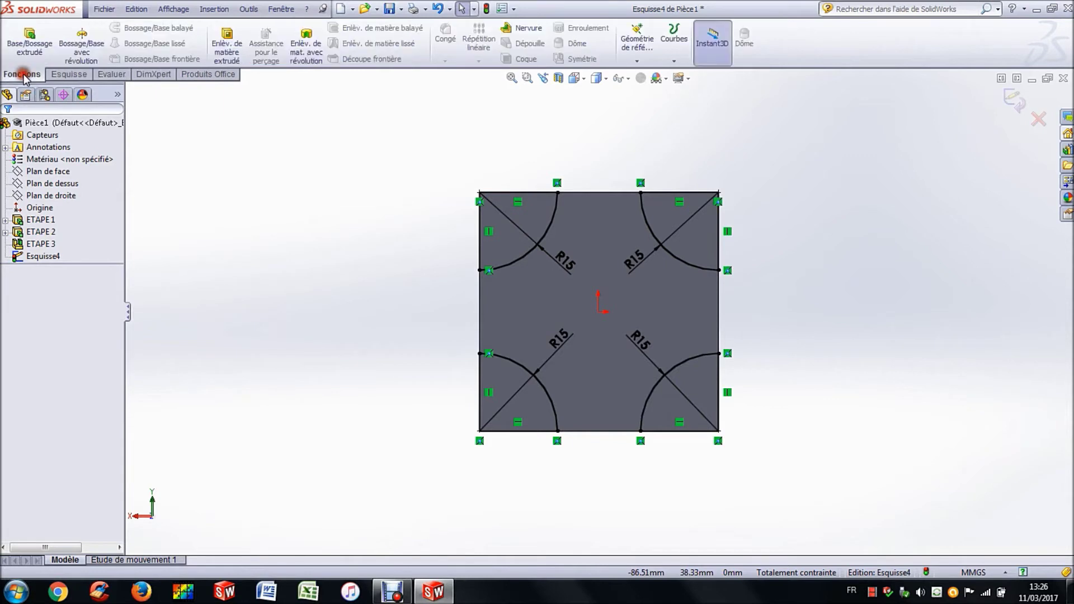
pyautogui.click(238, 51)
pyautogui.moveTo(295, 184); pyautogui.dragTo(339, 199, button='middle')
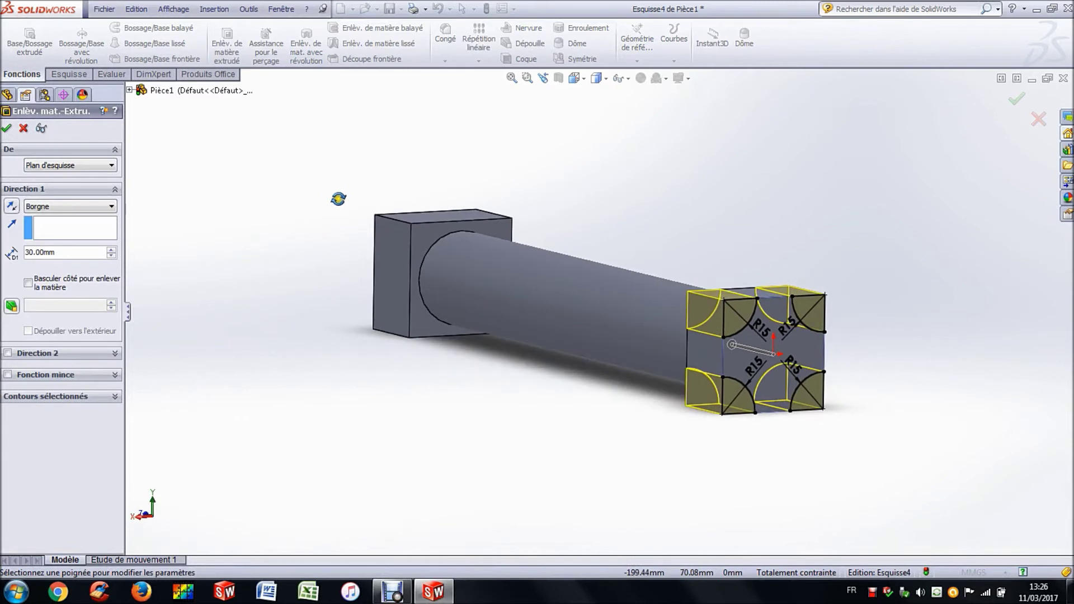
pyautogui.moveTo(87, 253); pyautogui.dragTo(3, 261)
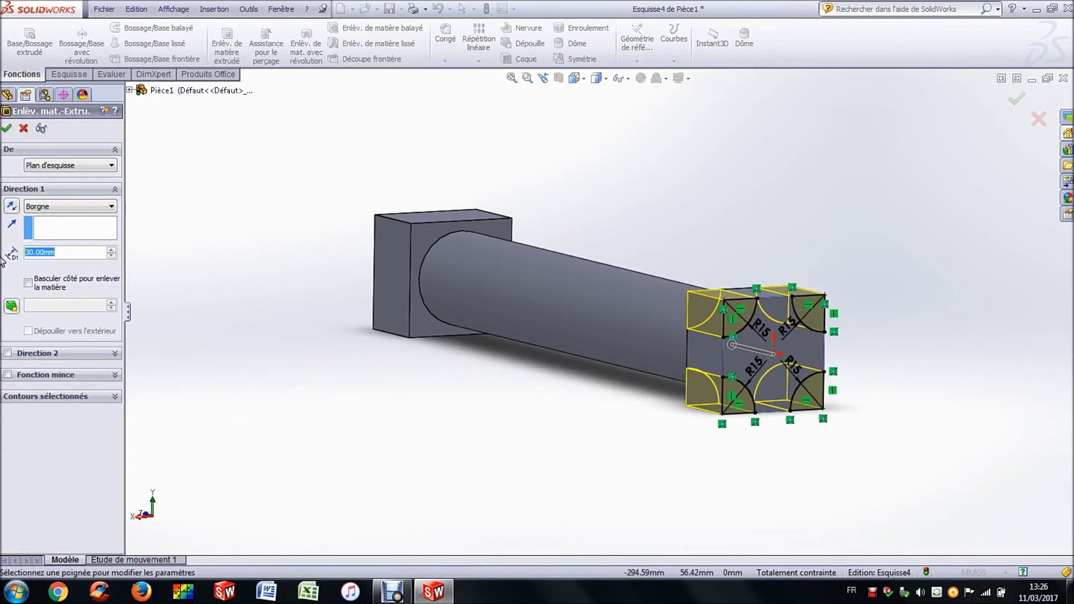
pyautogui.write('15')
pyautogui.press('Return')
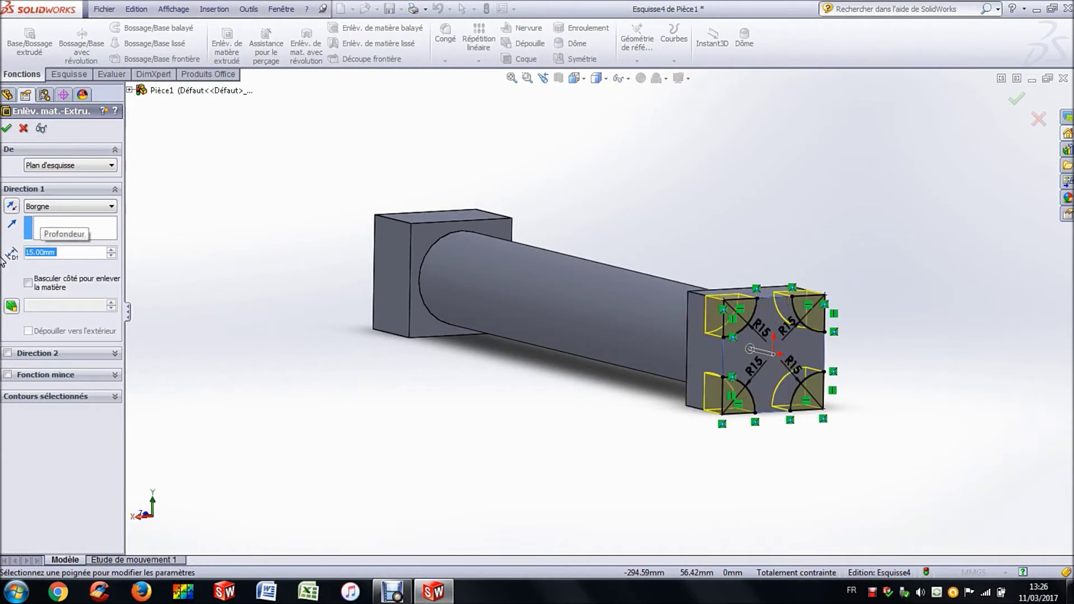
pyautogui.click(12, 129)
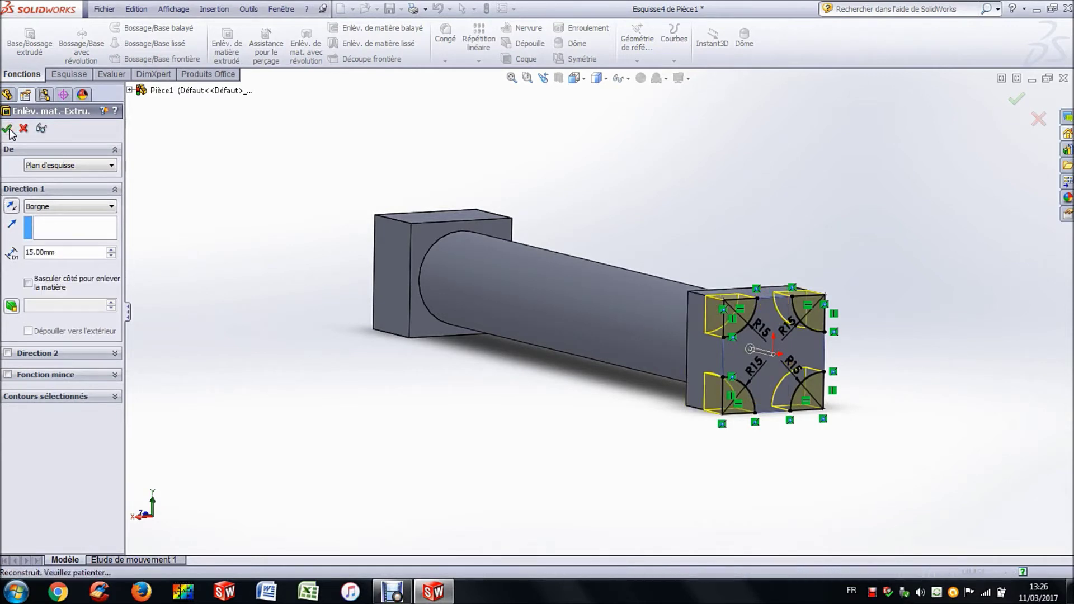
pyautogui.click(464, 117)
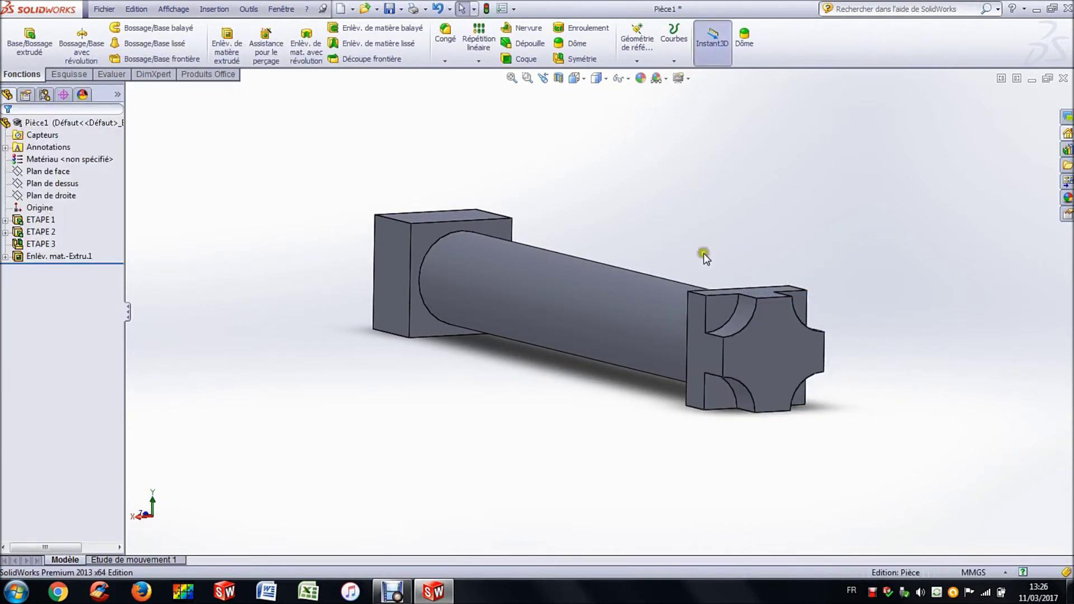
# Rename the extruded corner cut feature as ETAPE 4.
pyautogui.scroll(-2, 739, 329)
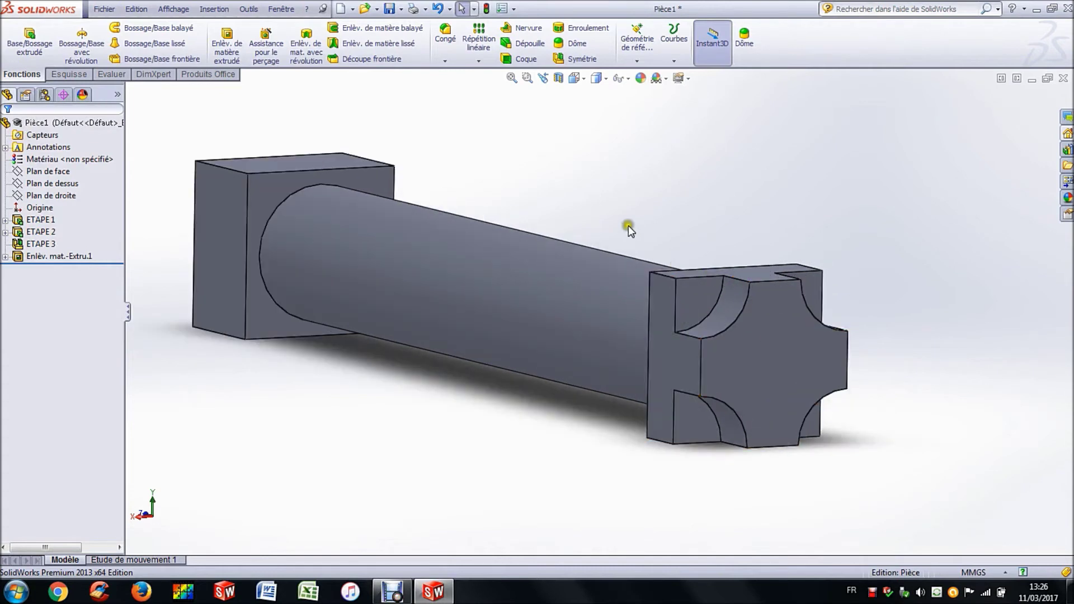
pyautogui.scroll(2, 629, 226)
pyautogui.scroll(1, 628, 226)
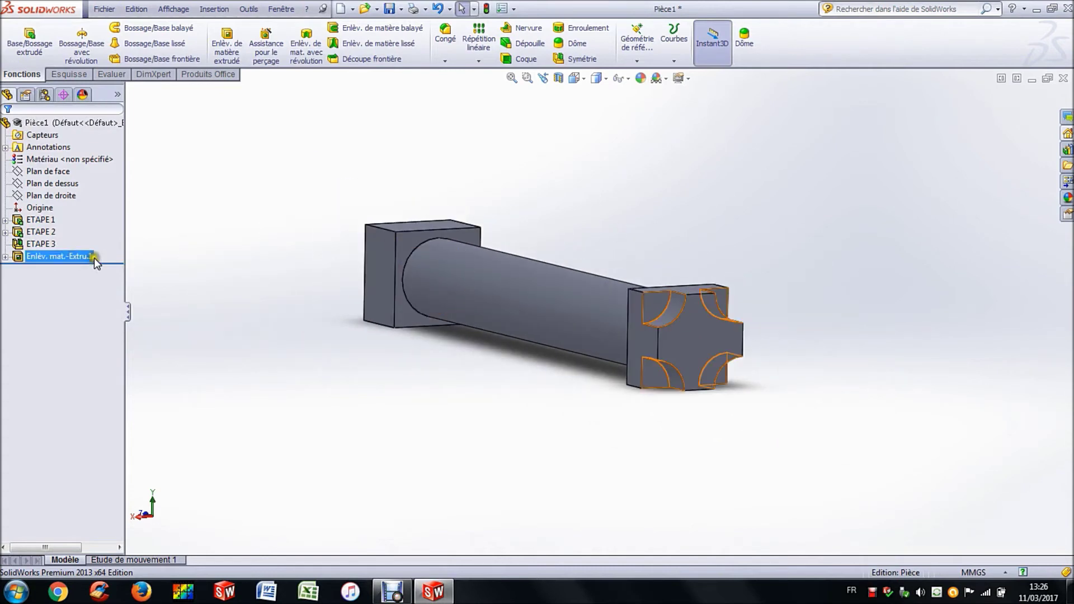
pyautogui.click(74, 256)
pyautogui.click(56, 256)
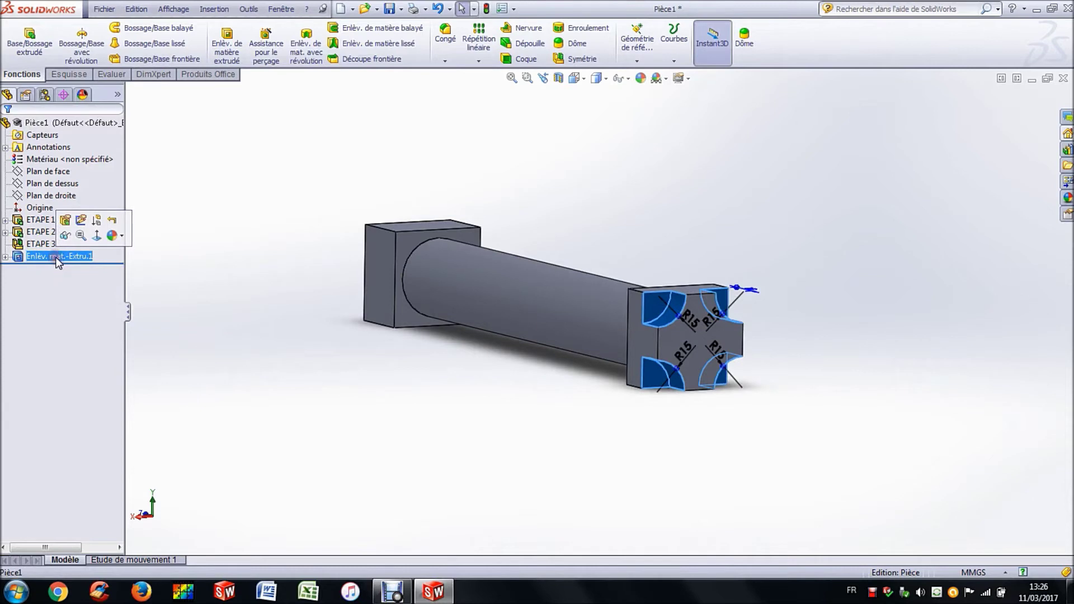
pyautogui.write('E')
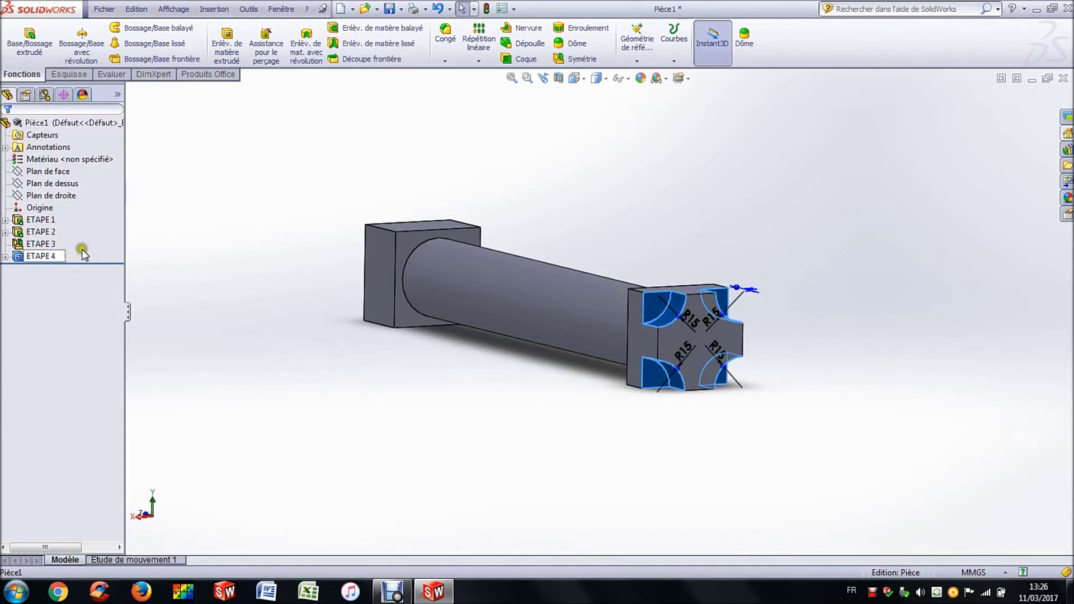
# Complete the corner cut feature's name as ETAPE 4 and accept it.
pyautogui.write('TAPE 4')
pyautogui.click(207, 204)
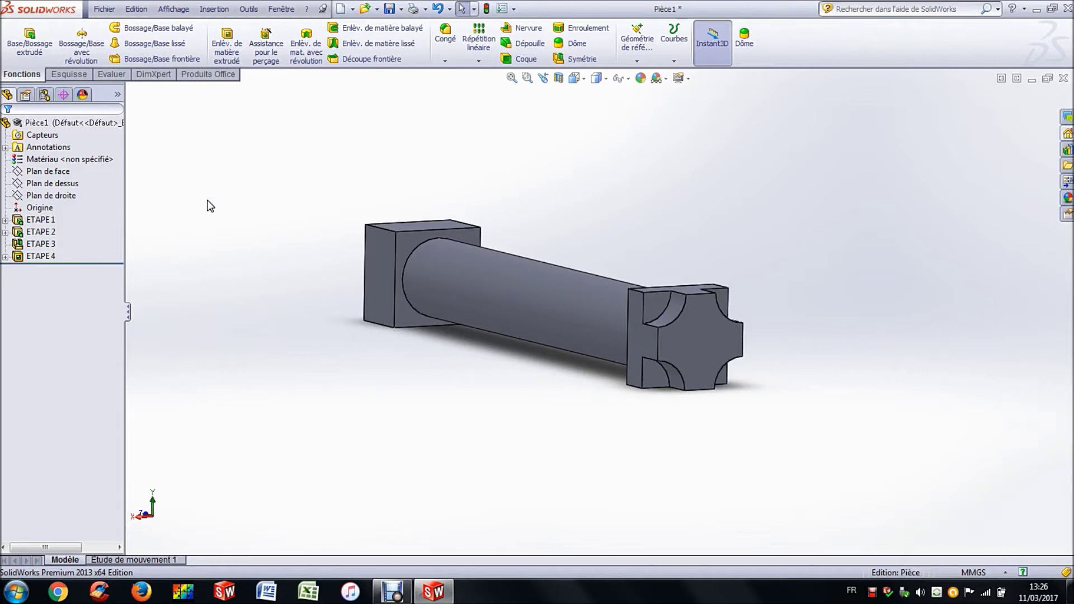
pyautogui.moveTo(243, 183); pyautogui.dragTo(250, 201, button='middle')
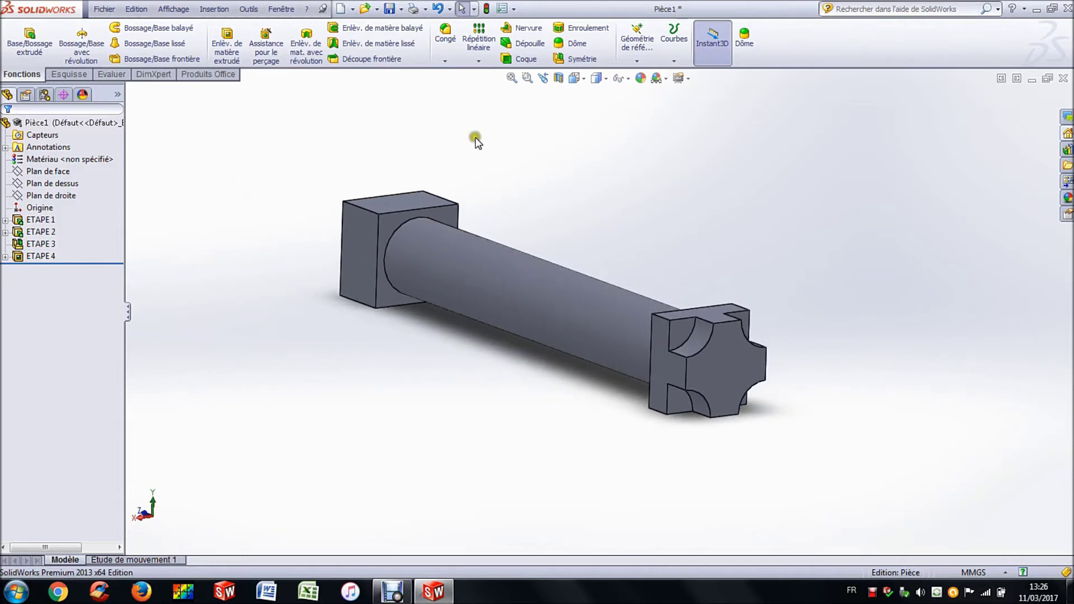
pyautogui.click(581, 59)
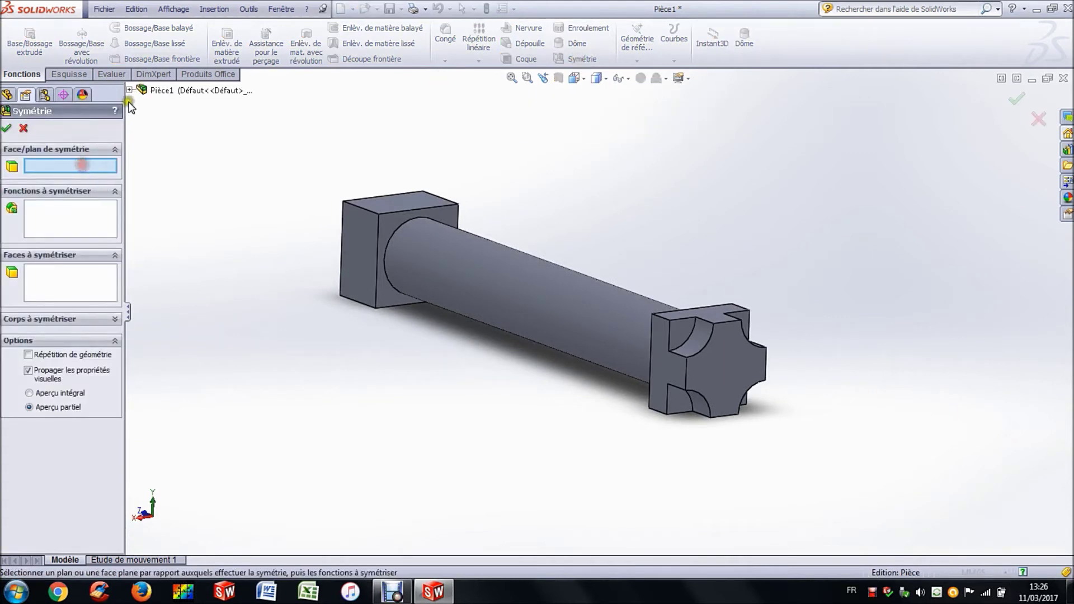
pyautogui.click(129, 89)
pyautogui.click(184, 140)
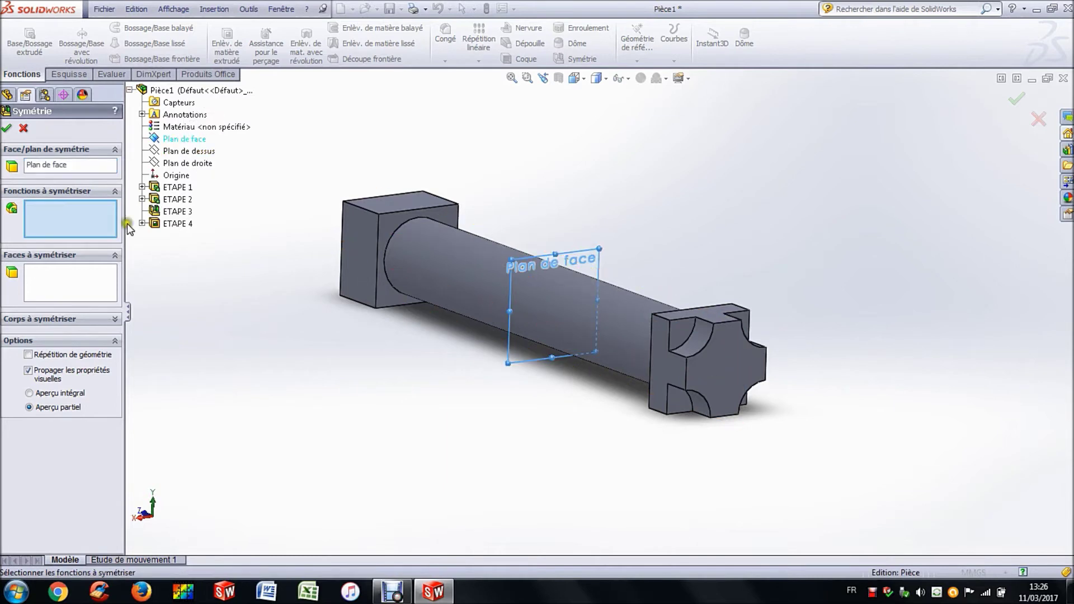
pyautogui.click(176, 225)
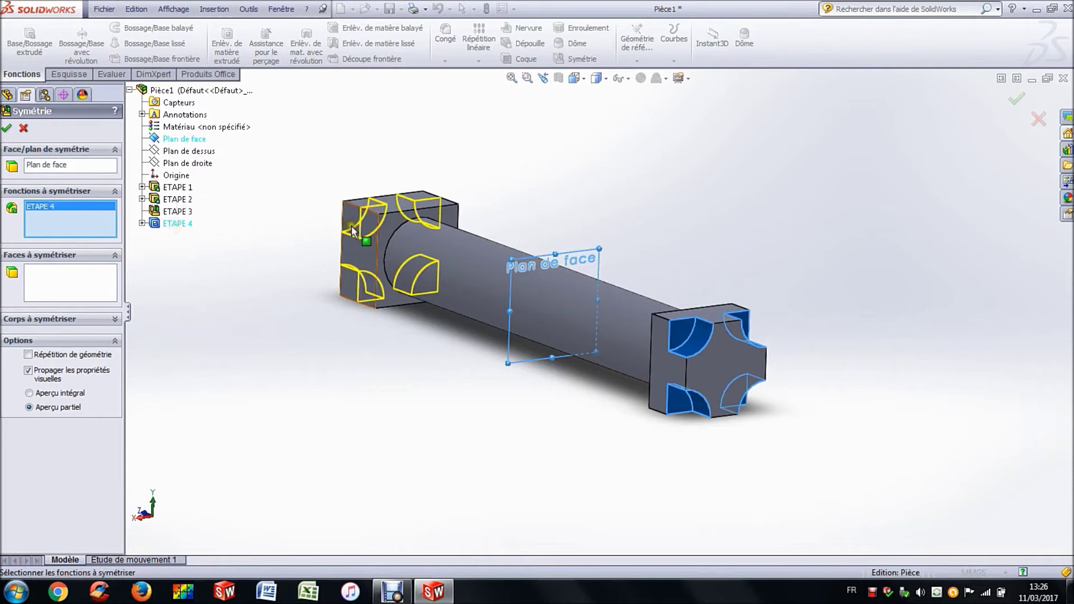
pyautogui.click(23, 129)
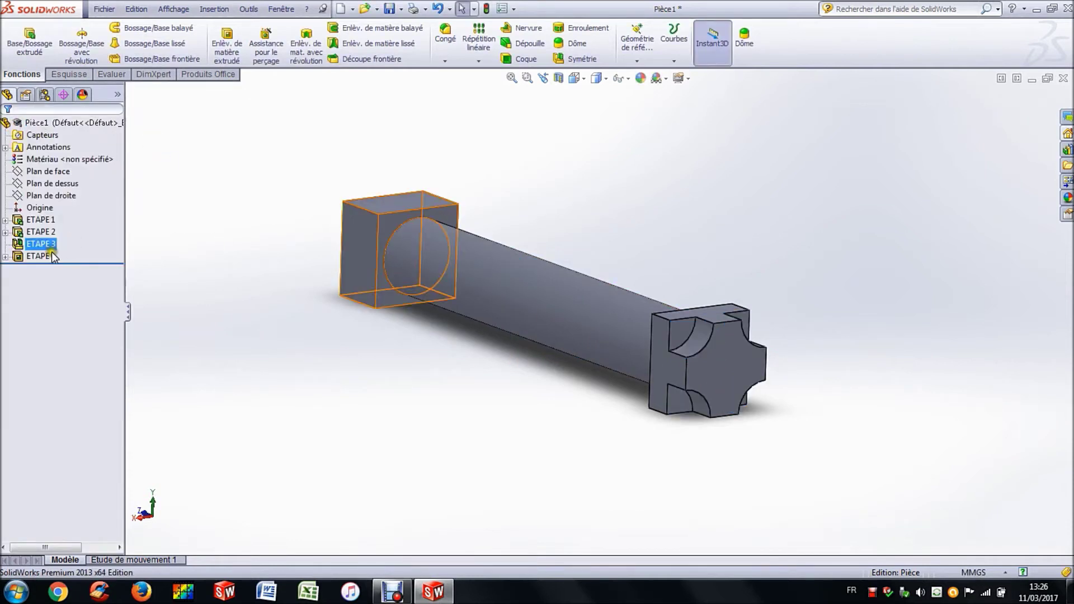
# Mirror the ETAPE 4 corner cuts about Plan de face onto the opposite end block.
pyautogui.click(567, 63)
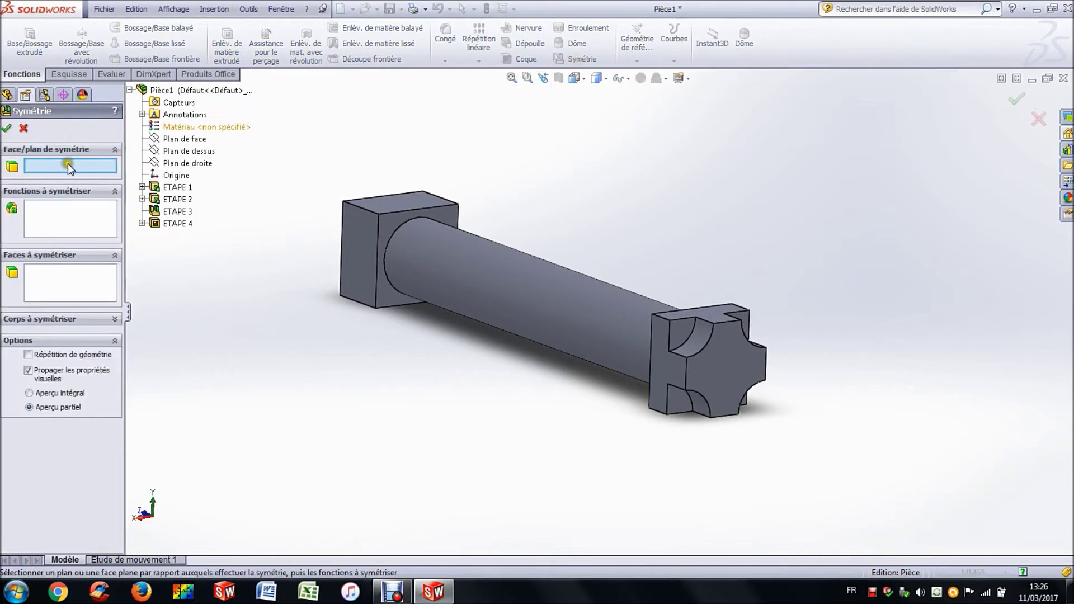
pyautogui.click(184, 140)
pyautogui.click(178, 223)
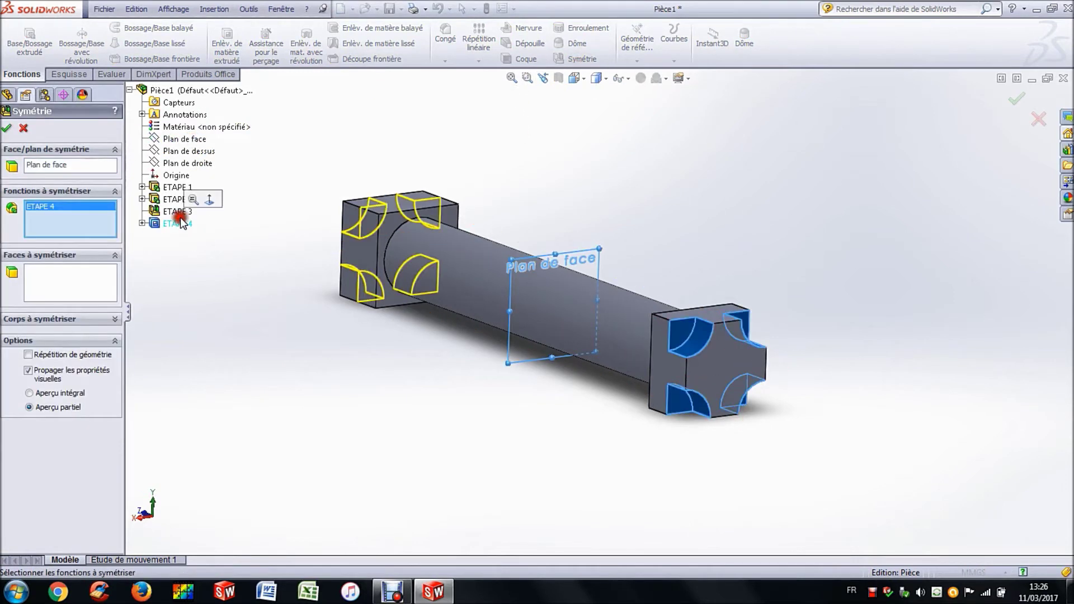
pyautogui.click(6, 129)
pyautogui.click(208, 280)
pyautogui.moveTo(238, 261); pyautogui.dragTo(230, 283, button='middle')
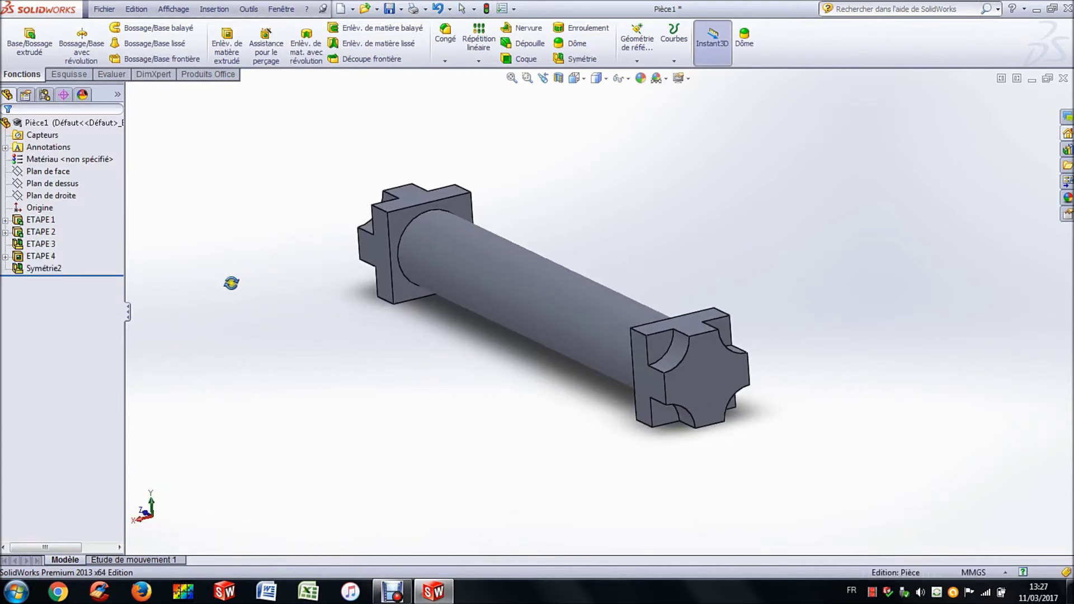
# Rename the mirrored corner cut feature as ETAPE 5.
pyautogui.click(54, 270)
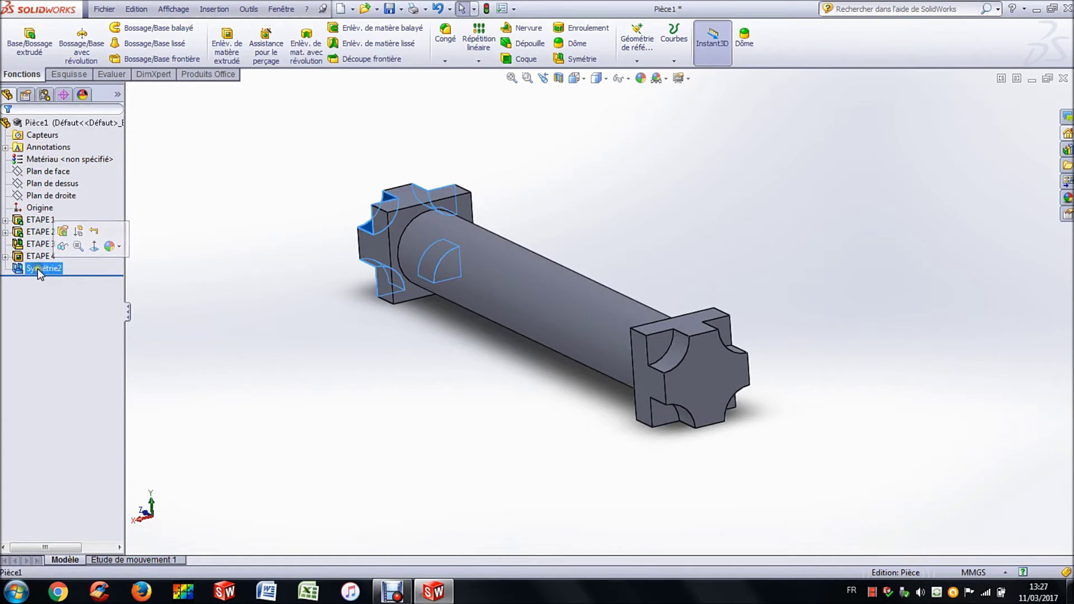
pyautogui.click(48, 269)
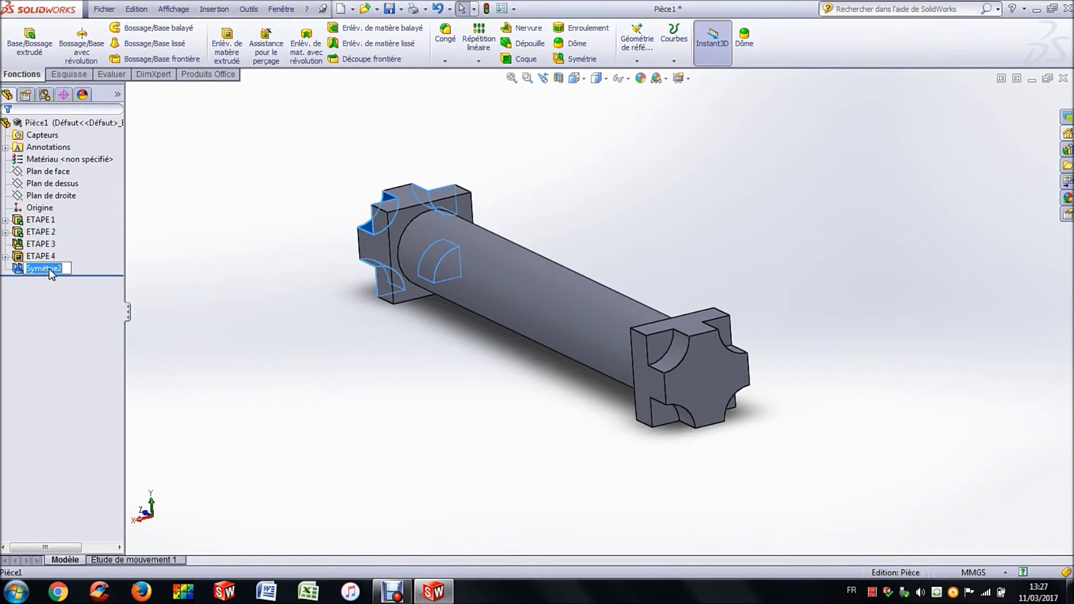
pyautogui.click(42, 257)
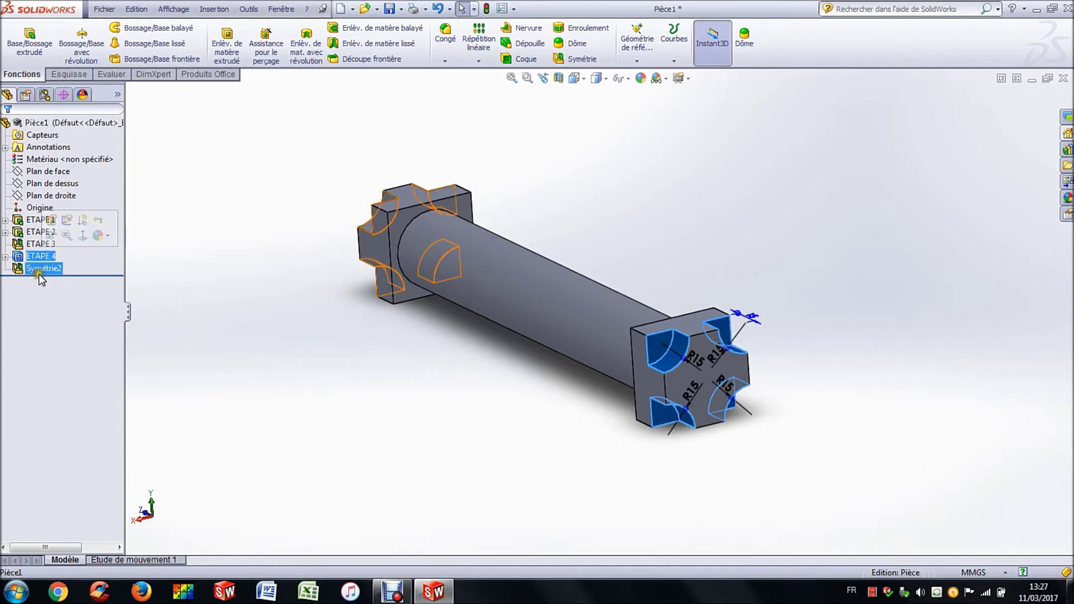
pyautogui.click(43, 269)
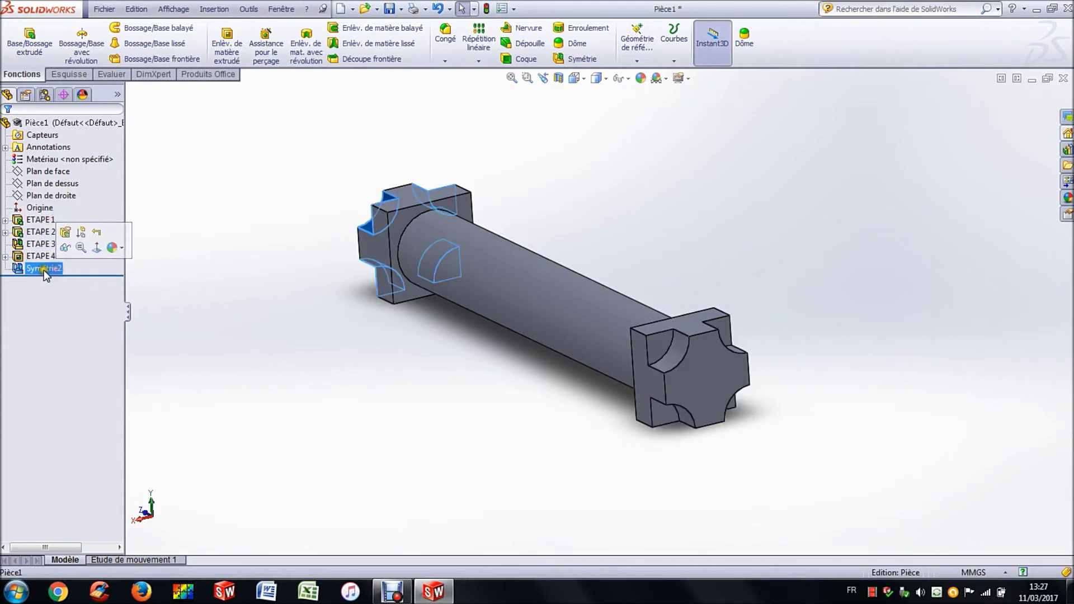
pyautogui.click(41, 270)
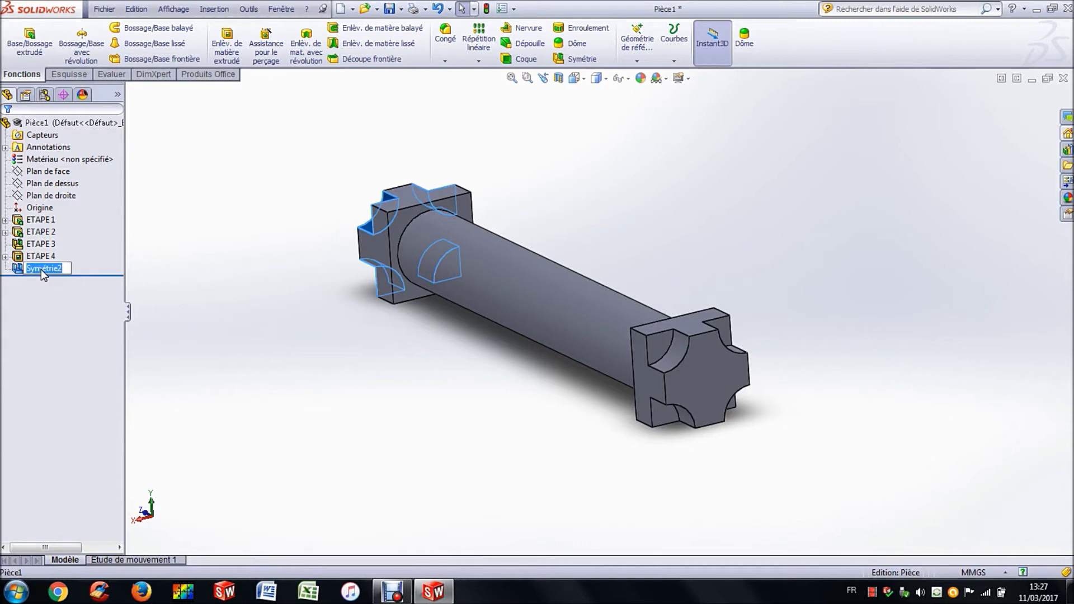
pyautogui.write('ETAPE 5')
pyautogui.click(192, 263)
# Start a sketch on the upper T-shaped face of the ETAPE 2 end block, viewed normal to the sketch plane.
pyautogui.moveTo(247, 266); pyautogui.dragTo(261, 267, button='middle')
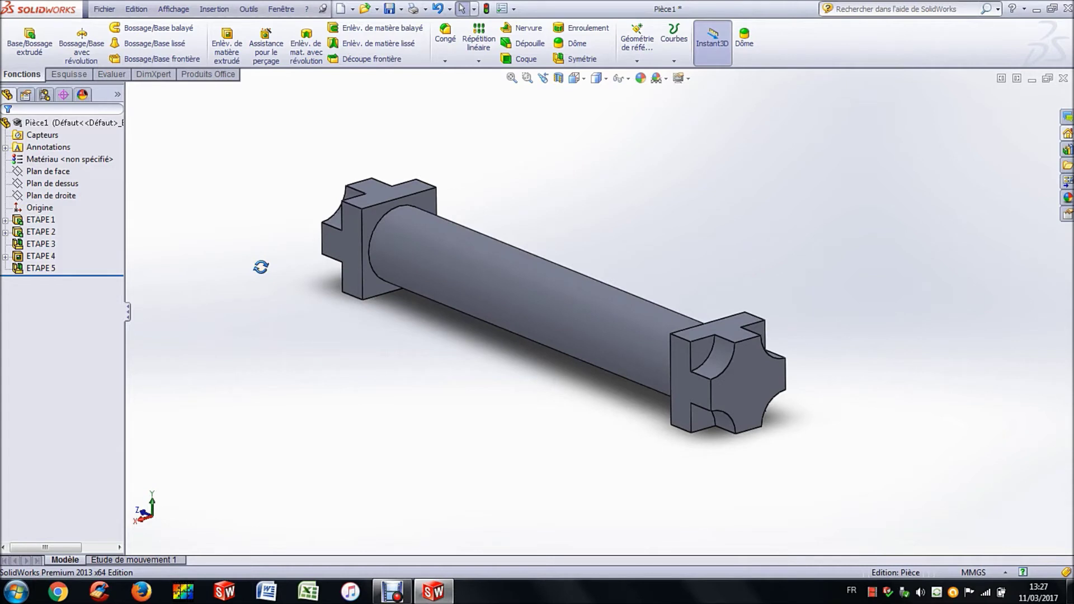
pyautogui.moveTo(291, 264)
pyautogui.mouseDown(button='middle')
pyautogui.moveTo(280, 278)
pyautogui.moveTo(288, 274)
pyautogui.mouseUp(button='middle')
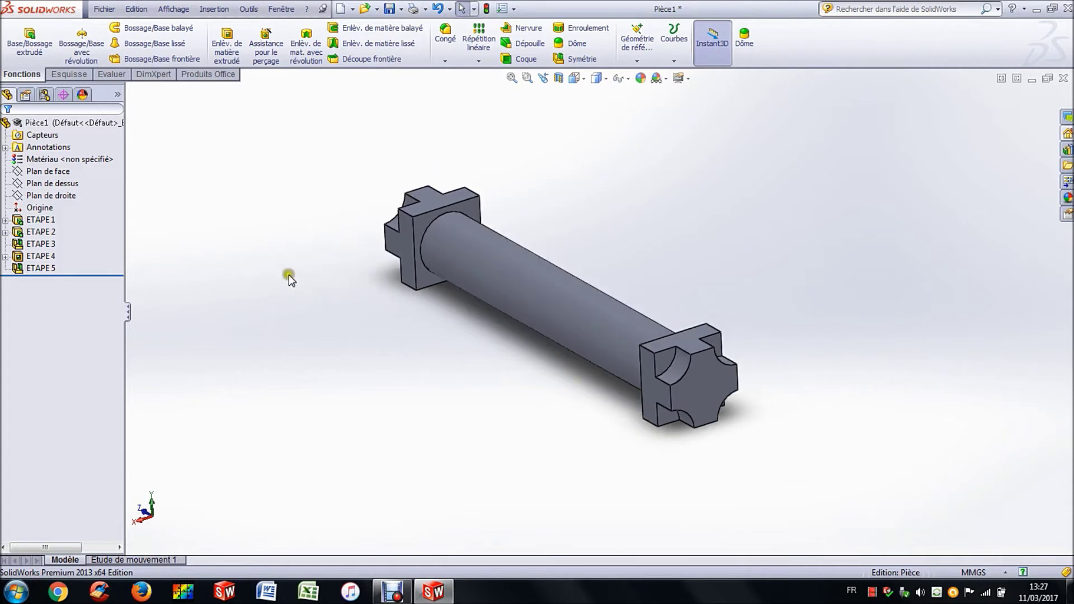
pyautogui.click(685, 337)
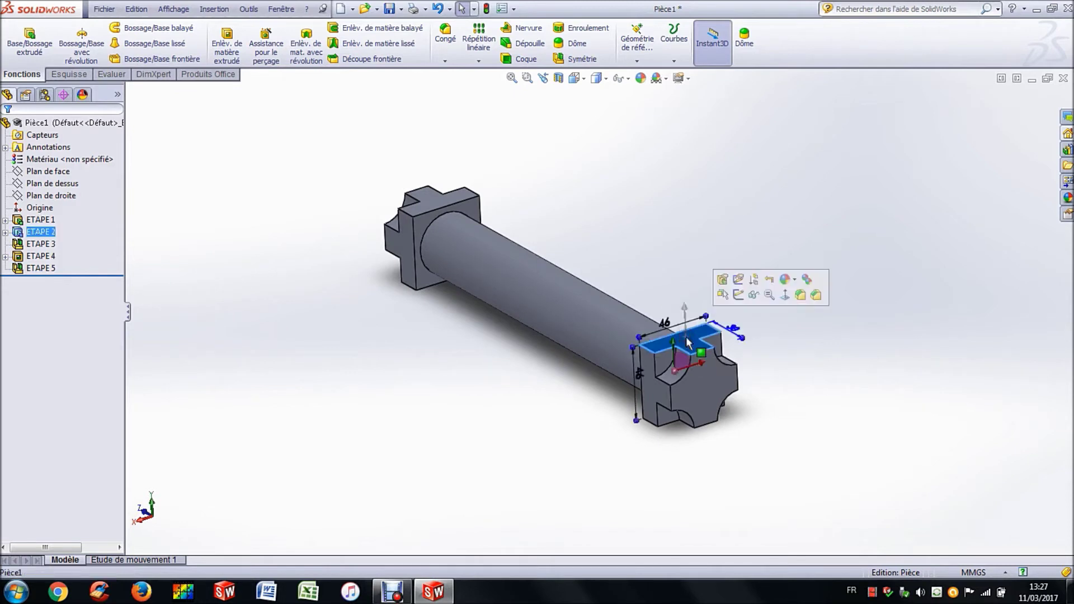
pyautogui.click(737, 297)
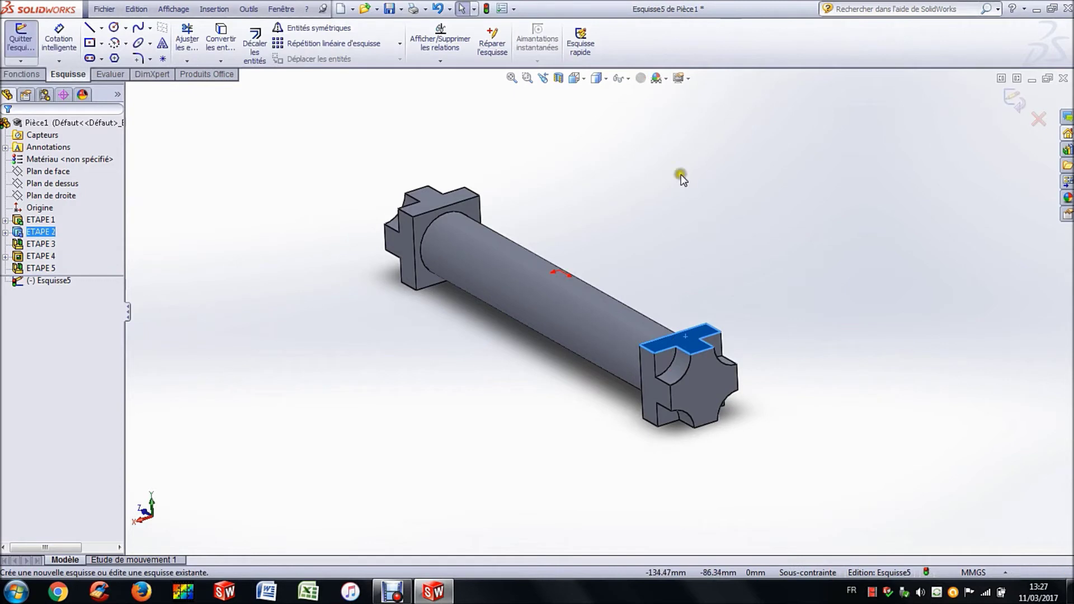
pyautogui.click(576, 78)
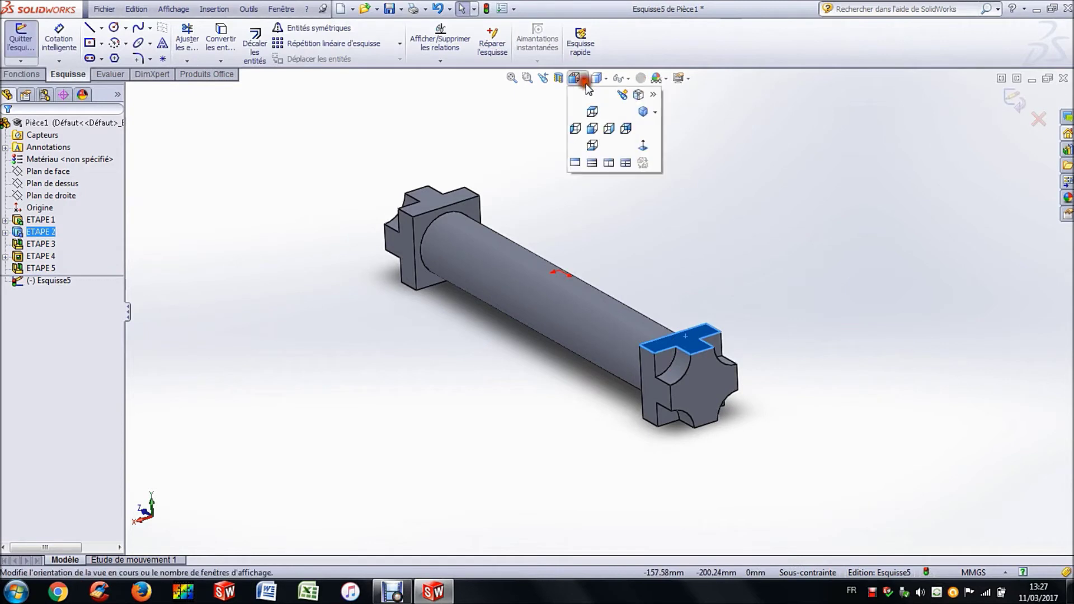
pyautogui.click(649, 146)
pyautogui.scroll(-5, 599, 136)
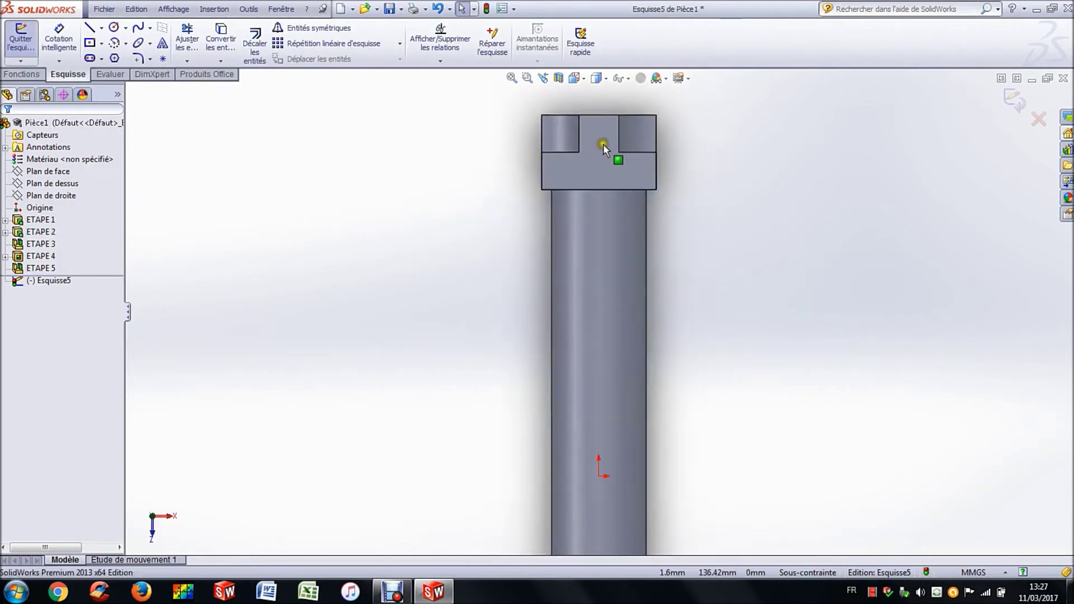
# Sketch two concentric circles on the end block's wide portion, centred across its width, the inner one about 3.65 mm in radius.
pyautogui.click(113, 28)
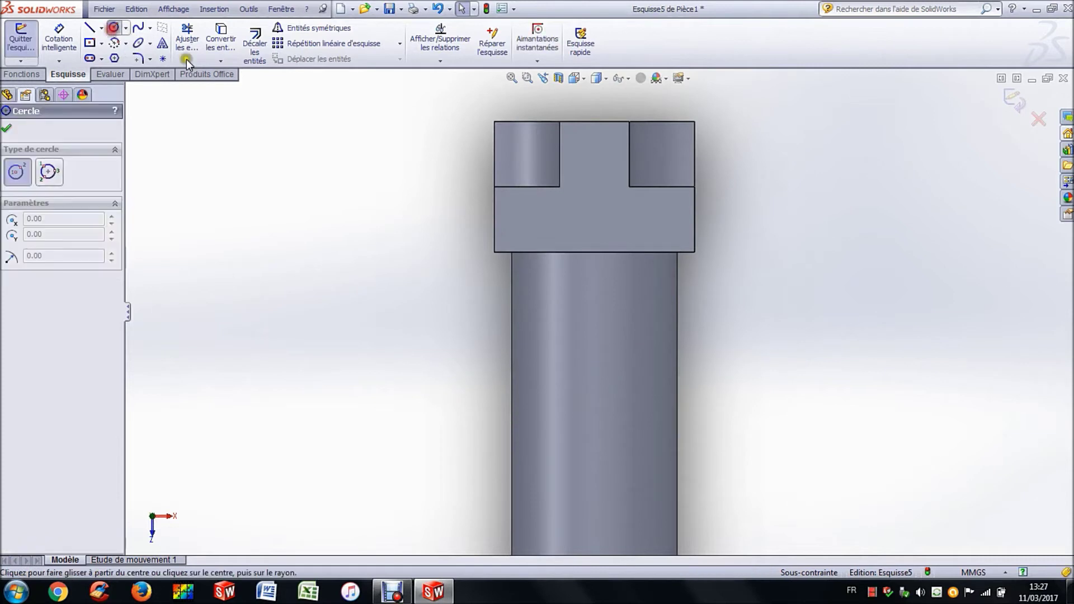
pyautogui.click(595, 216)
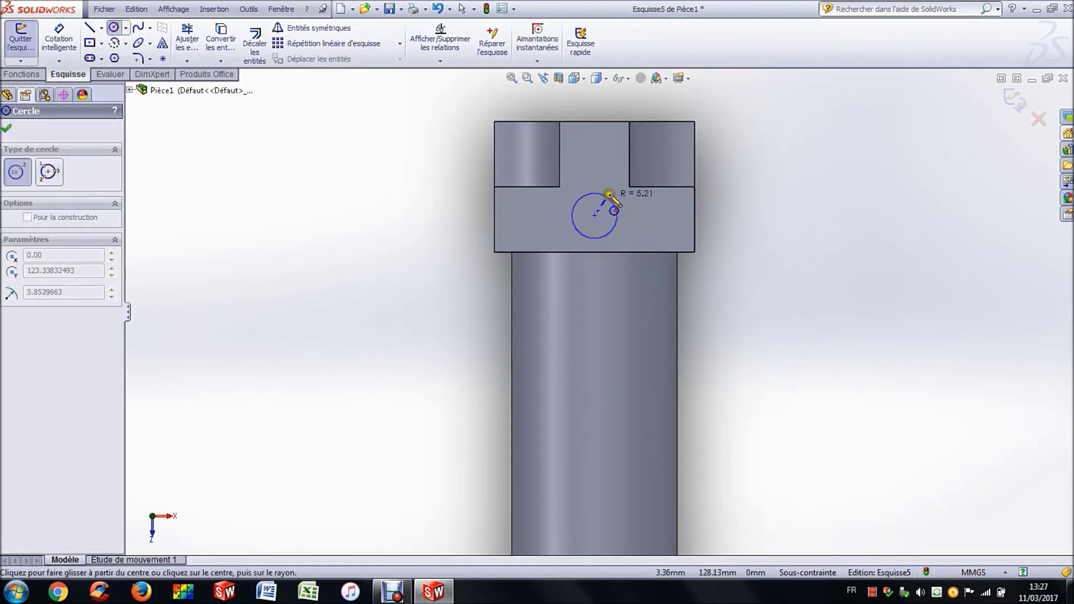
pyautogui.click(612, 194)
pyautogui.click(595, 216)
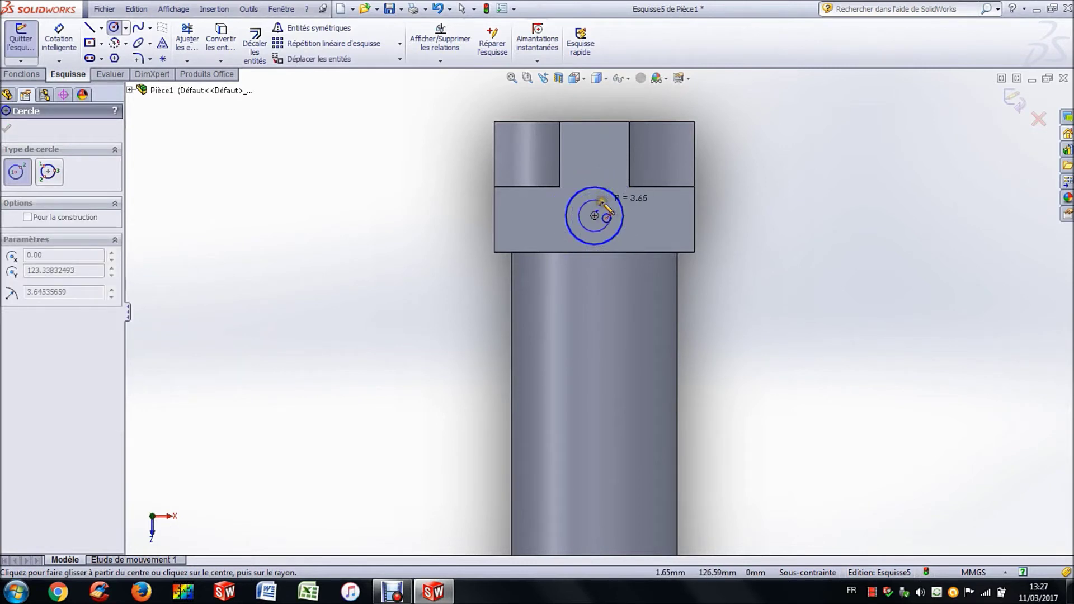
pyautogui.click(601, 201)
pyautogui.press('Escape')
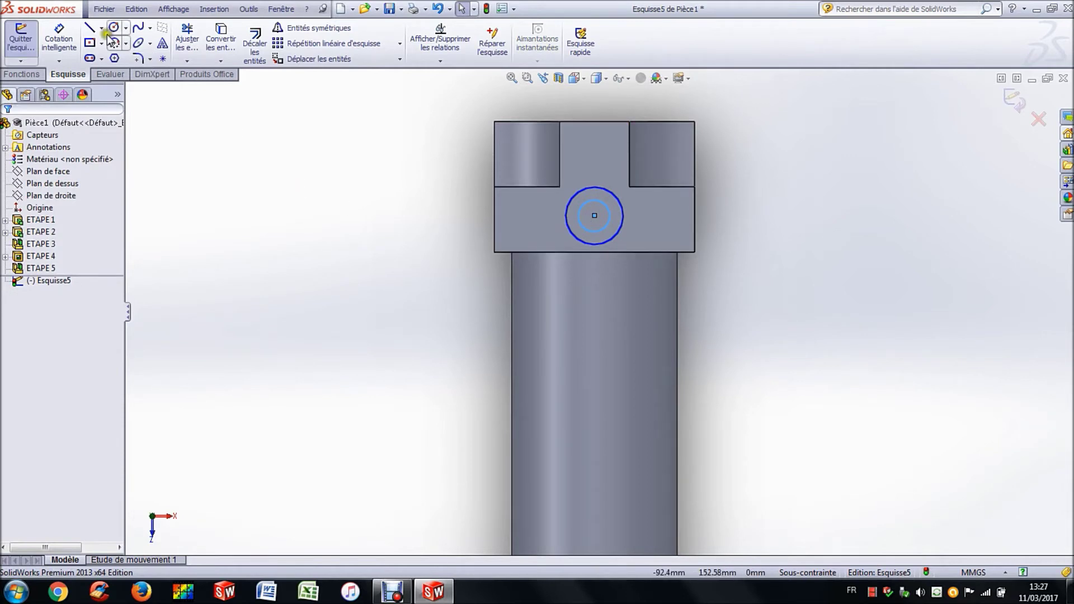
# Dimension the circles' centre 23 mm from the end block's side edge.
pyautogui.click(59, 38)
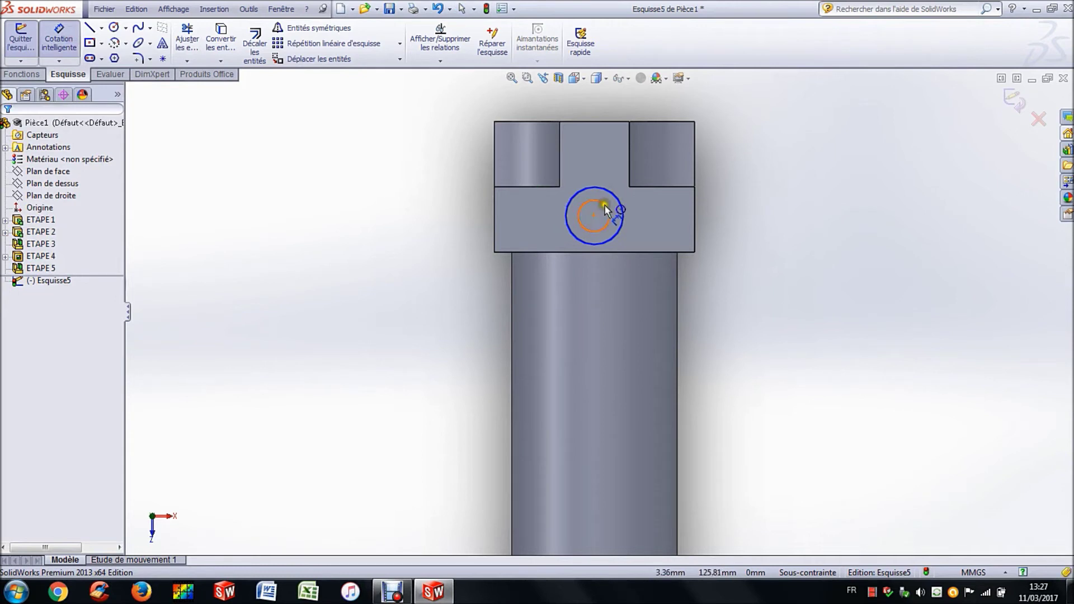
pyautogui.click(594, 215)
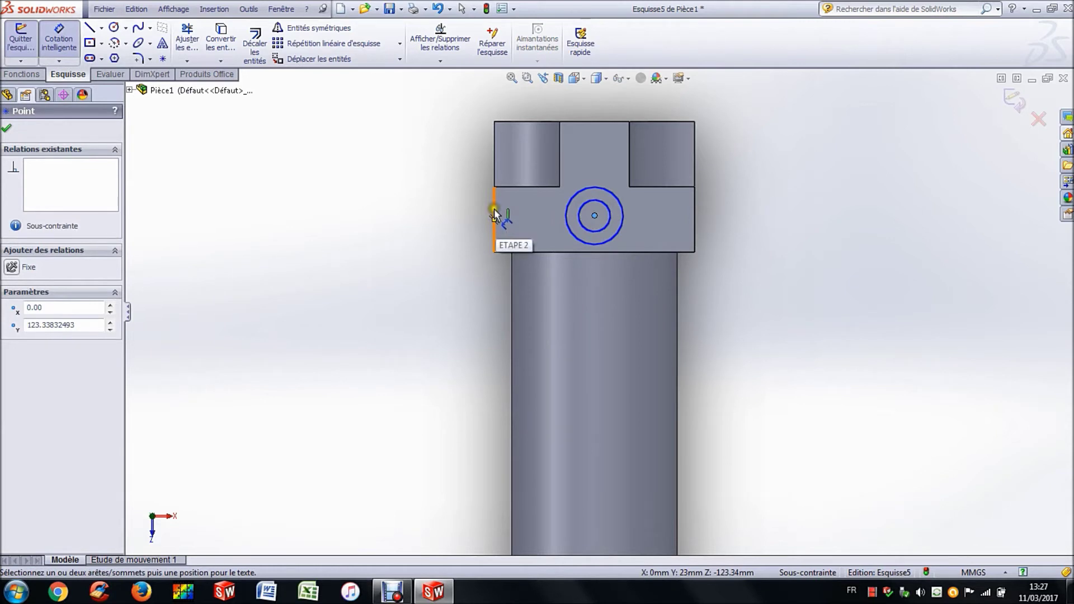
pyautogui.click(493, 215)
pyautogui.click(553, 110)
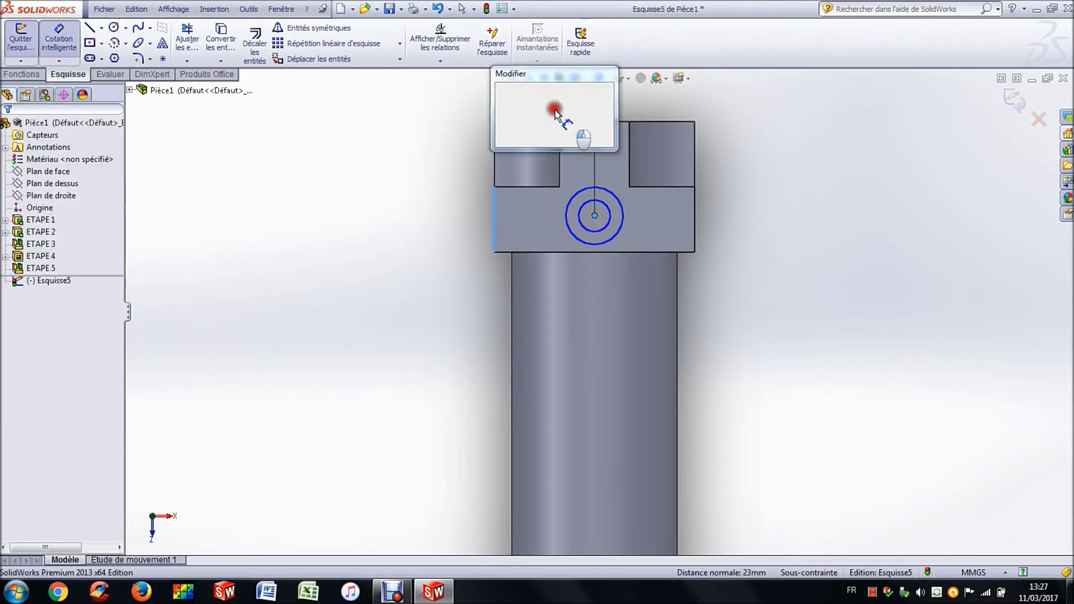
pyautogui.click(501, 136)
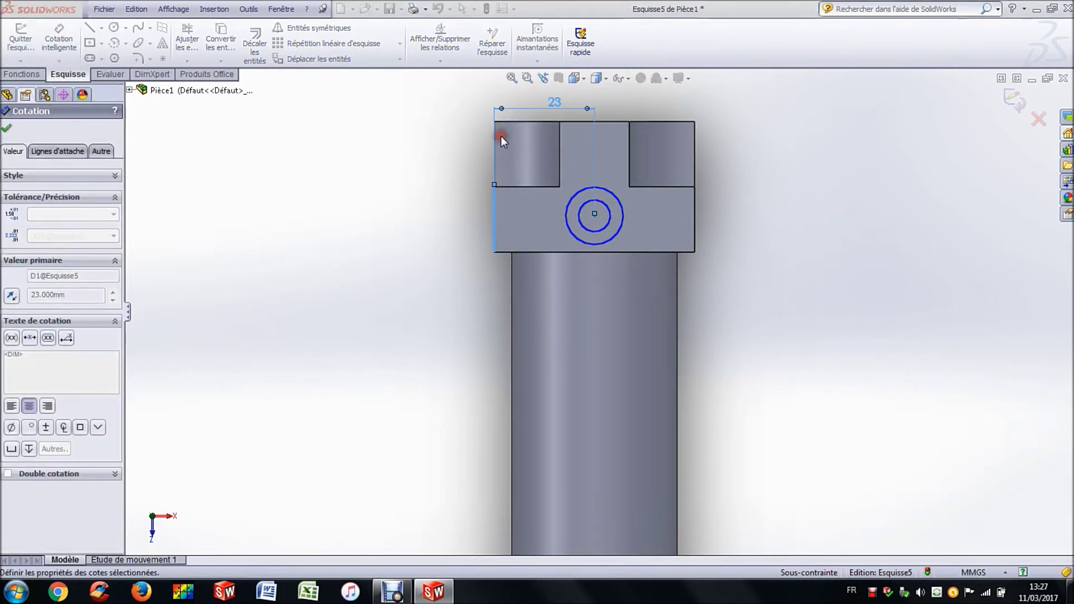
pyautogui.click(454, 152)
# Dimension the circles' centre 21 mm from the end block's outer end edge.
pyautogui.click(594, 213)
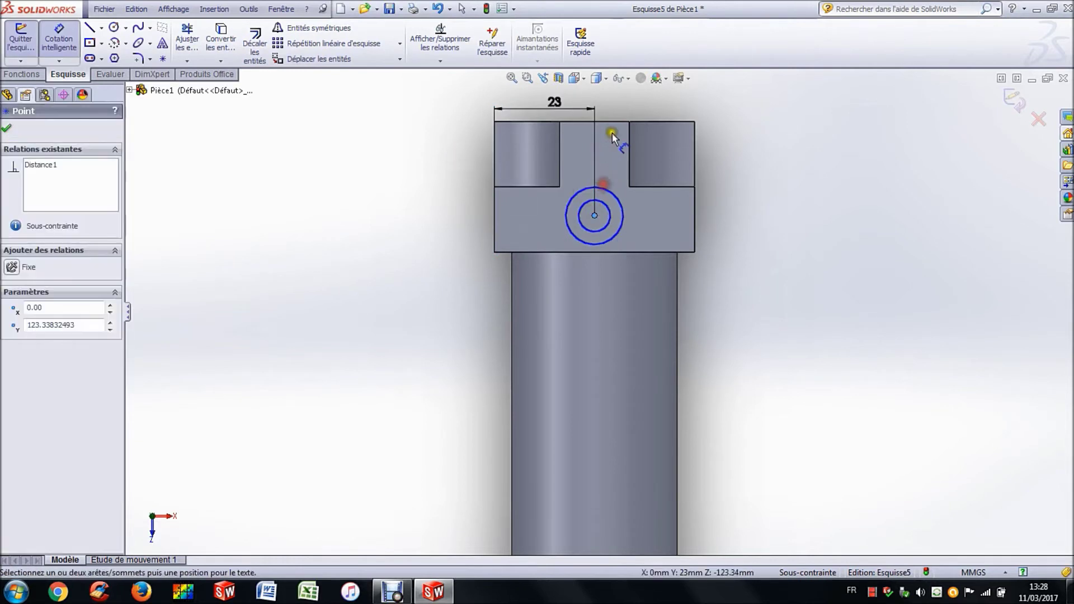
pyautogui.click(614, 122)
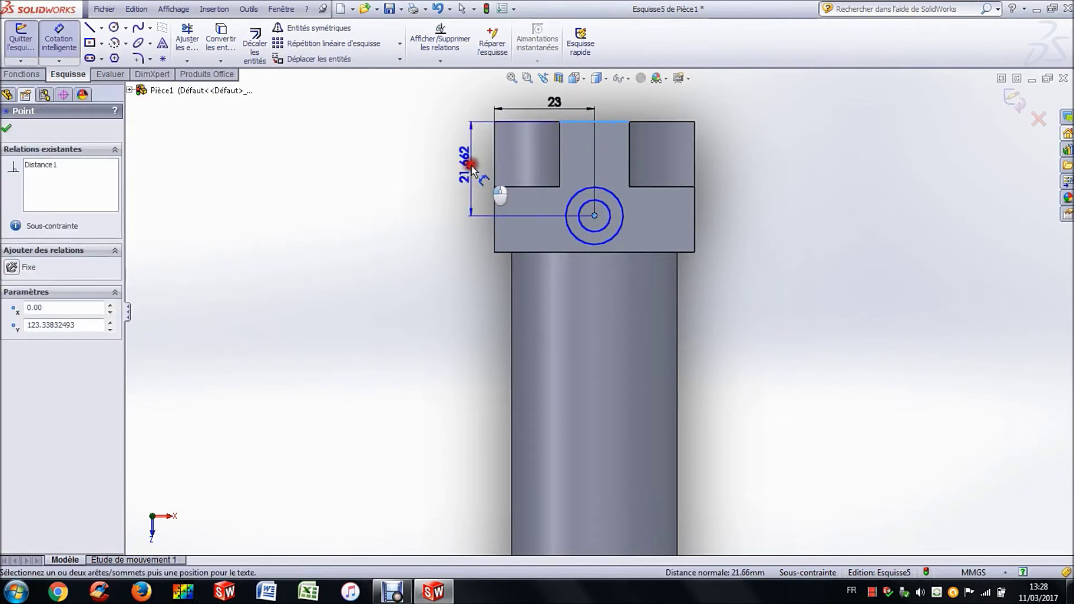
pyautogui.click(472, 165)
pyautogui.write('21')
pyautogui.press('Return')
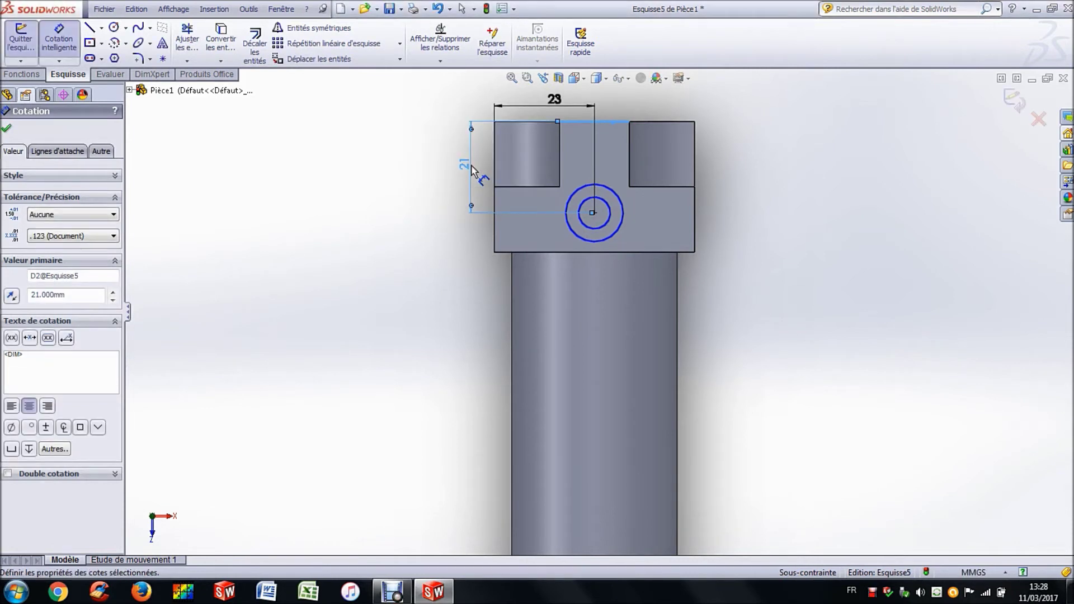
# Dimension the outer circle's diameter to 14 mm and the inner circle's diameter to 6 mm.
pyautogui.click(566, 213)
pyautogui.click(428, 217)
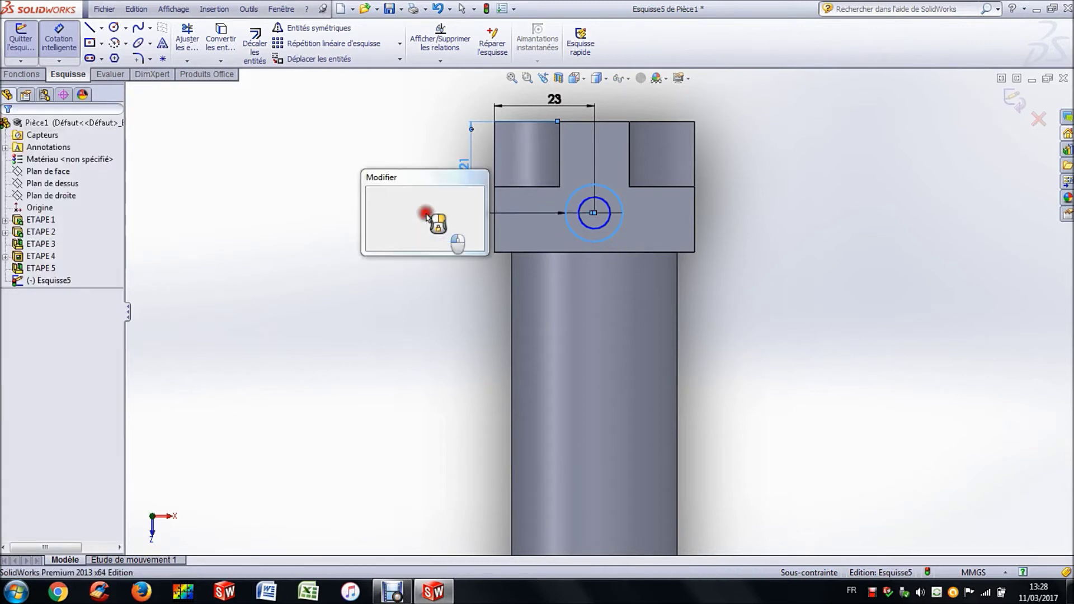
pyautogui.press('Return')
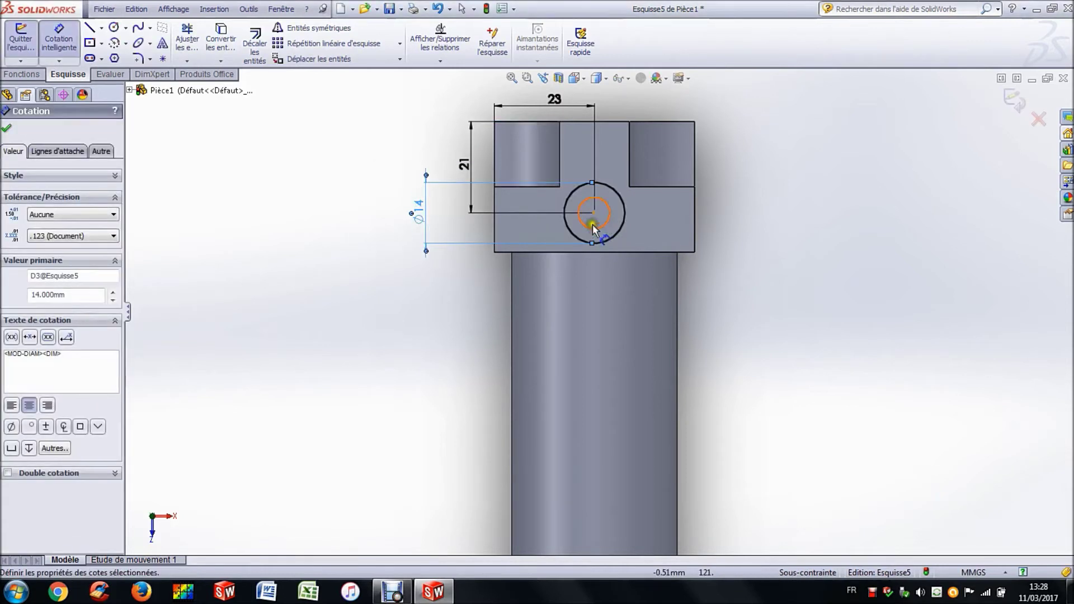
pyautogui.click(593, 227)
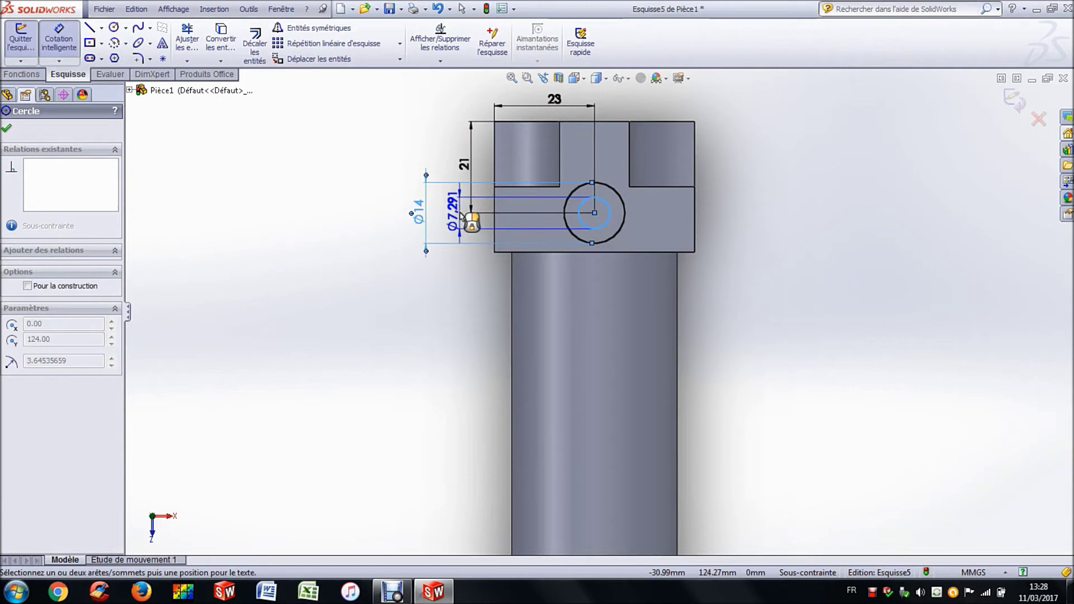
pyautogui.click(460, 217)
pyautogui.write('6')
pyautogui.press('Return')
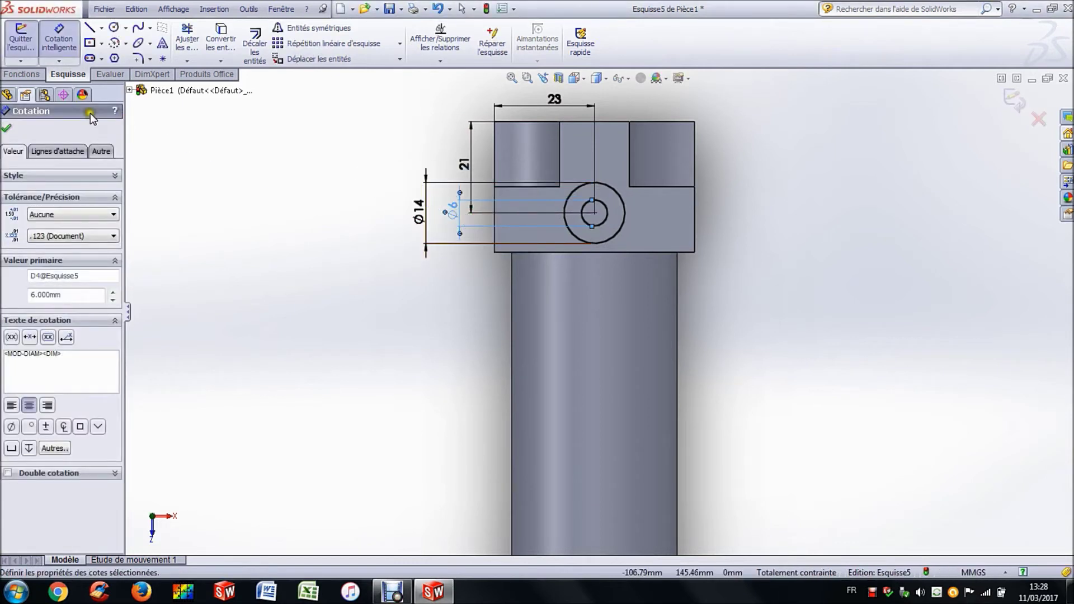
# Extrude the two-circle ring profile 18 mm outward from the end block as a hollow boss.
pyautogui.click(22, 74)
pyautogui.click(26, 50)
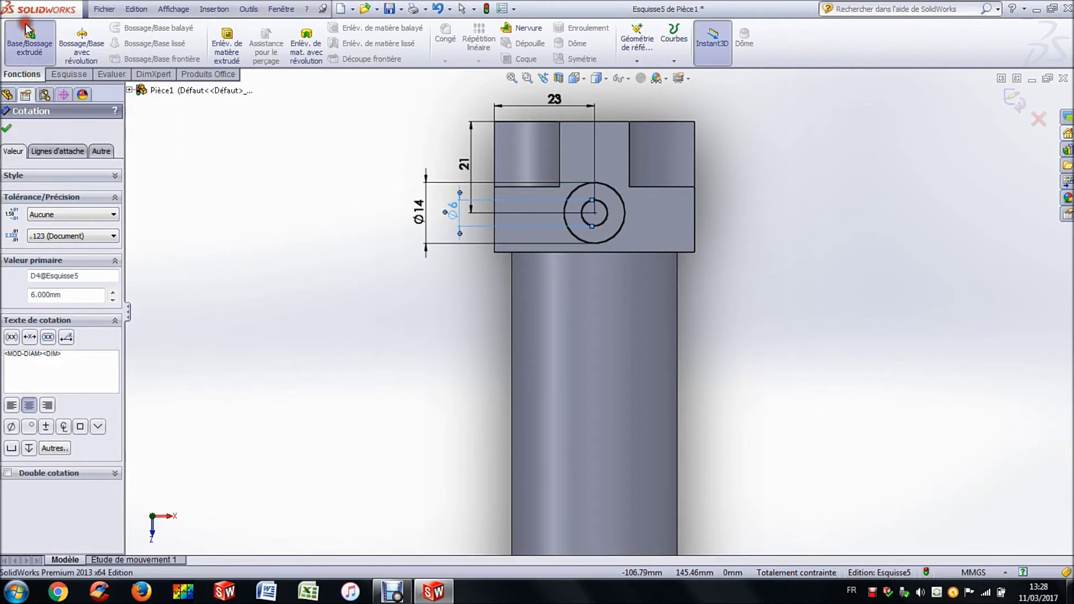
pyautogui.moveTo(349, 298)
pyautogui.mouseDown(button='middle')
pyautogui.moveTo(319, 190)
pyautogui.moveTo(330, 163)
pyautogui.mouseUp(button='middle')
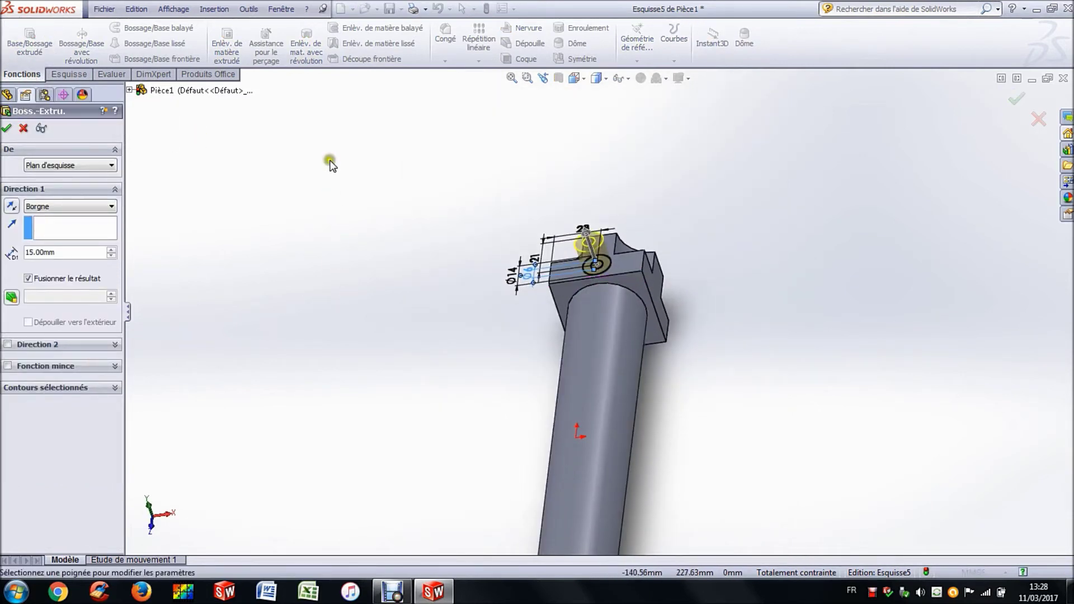
pyautogui.doubleClick(42, 253)
pyautogui.write('18')
pyautogui.press('Return')
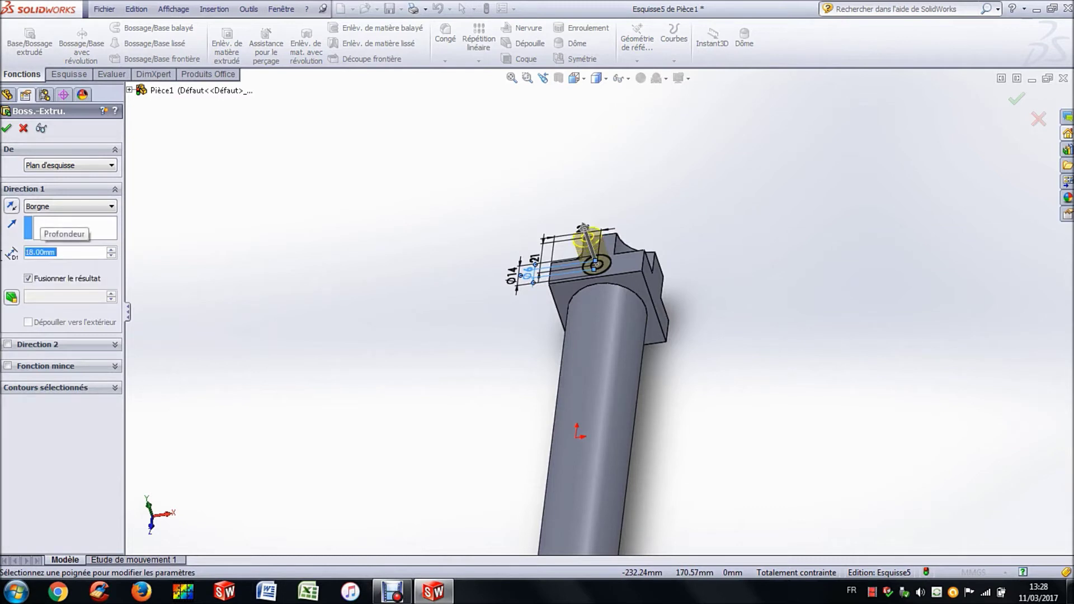
pyautogui.click(7, 129)
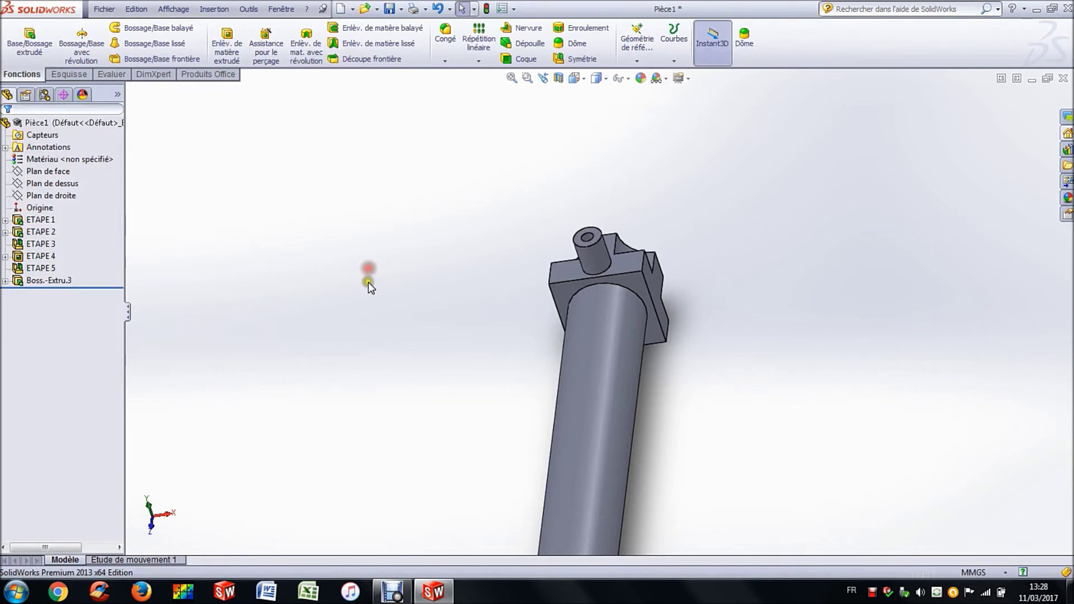
# Rename the hollow boss extrusion as ETAPE 6.
pyautogui.press('f')
pyautogui.moveTo(368, 286); pyautogui.dragTo(453, 283, button='middle')
pyautogui.click(61, 280)
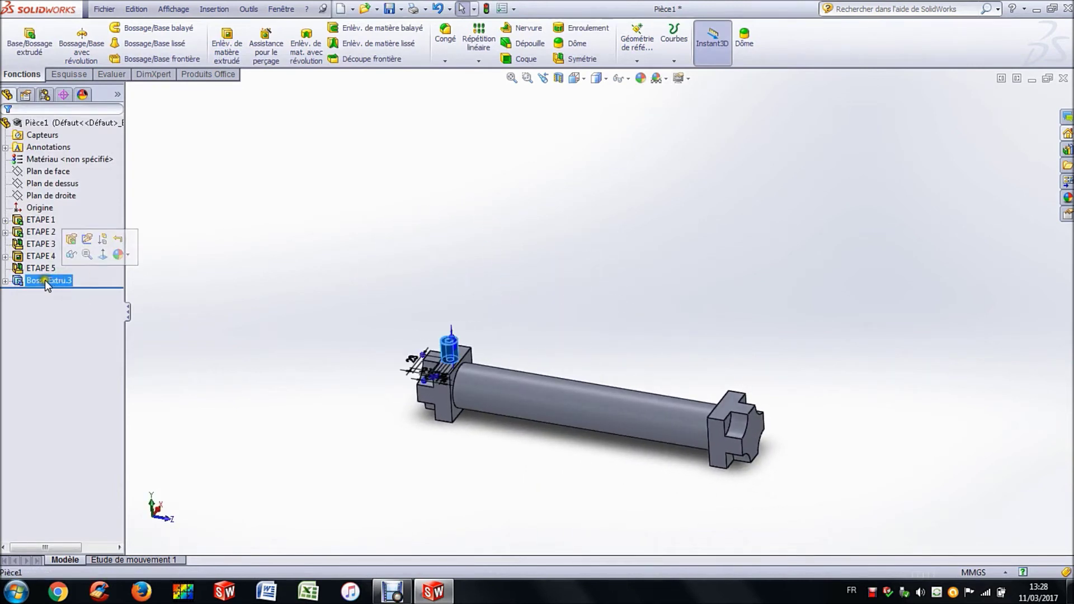
pyautogui.click(38, 279)
pyautogui.write('E')
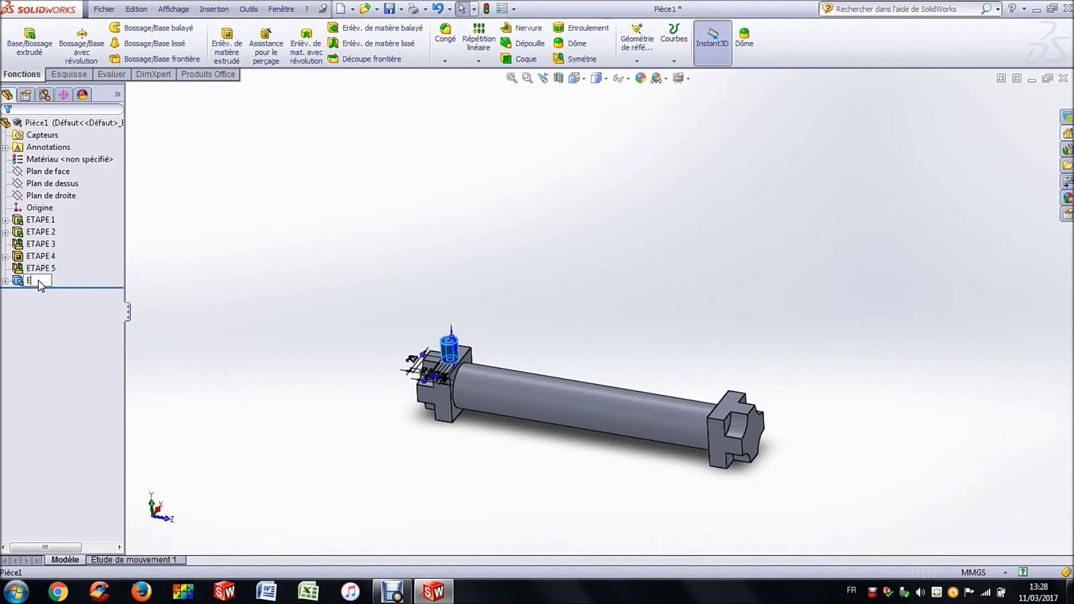
pyautogui.write('TAPE 6')
pyautogui.click(236, 264)
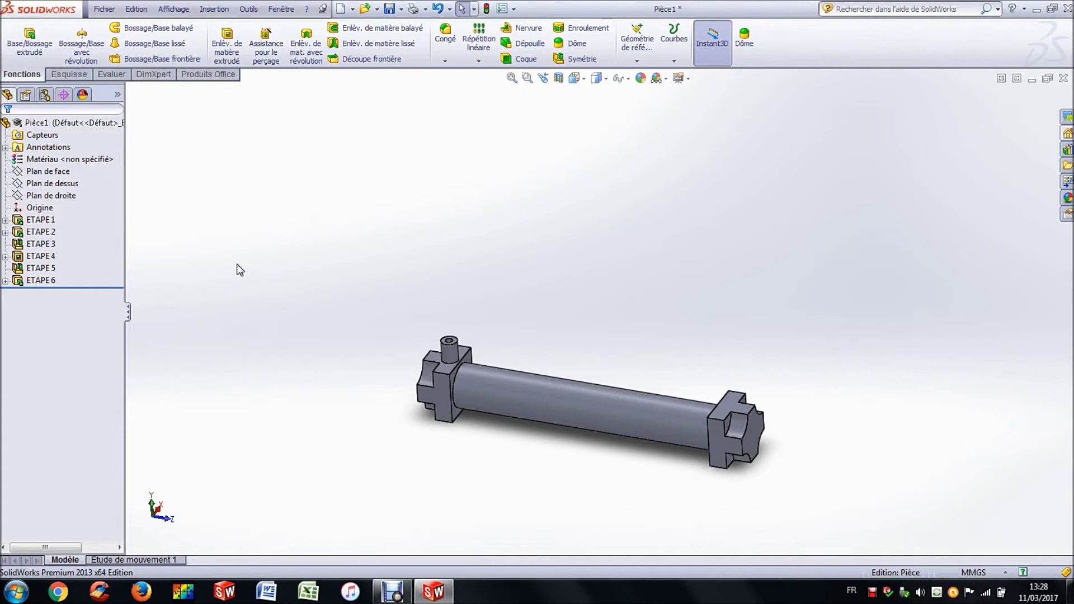
# Mirror the ETAPE 6 boss about Plan de face onto the opposite end block.
pyautogui.click(577, 60)
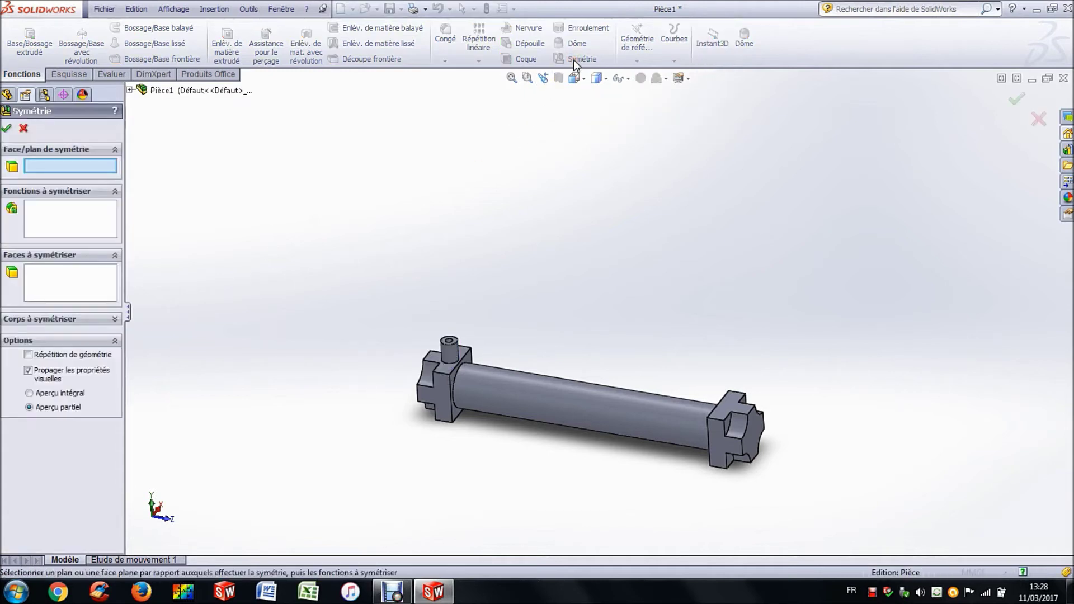
pyautogui.click(129, 91)
pyautogui.click(184, 138)
pyautogui.click(178, 248)
pyautogui.click(7, 128)
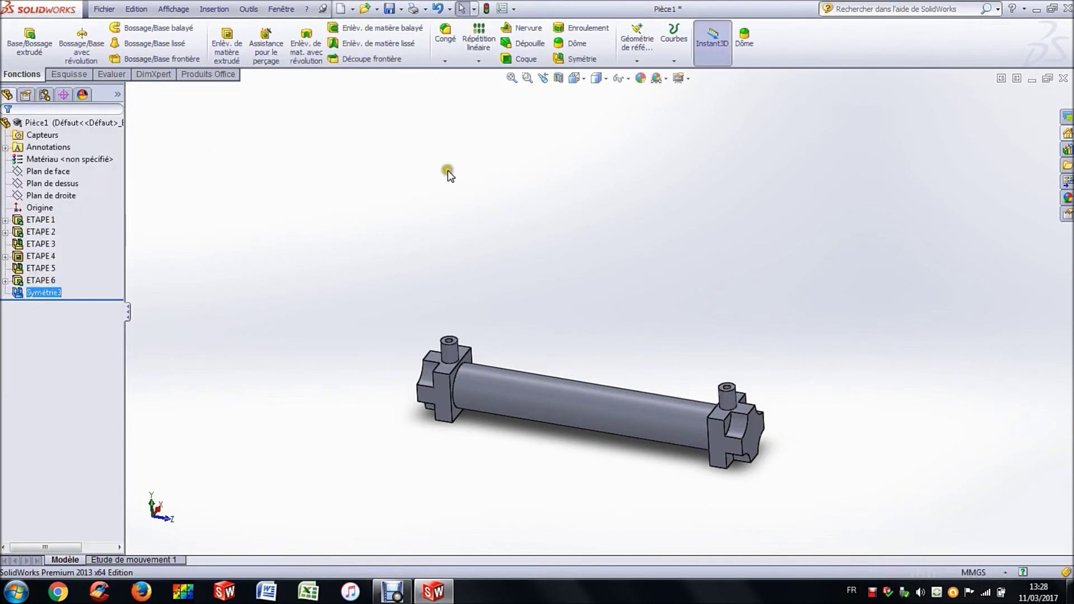
# Rename the boss mirror feature as ETAPE 7.
pyautogui.moveTo(451, 172)
pyautogui.mouseDown(button='middle')
pyautogui.moveTo(448, 151)
pyautogui.moveTo(415, 162)
pyautogui.moveTo(441, 176)
pyautogui.mouseUp(button='middle')
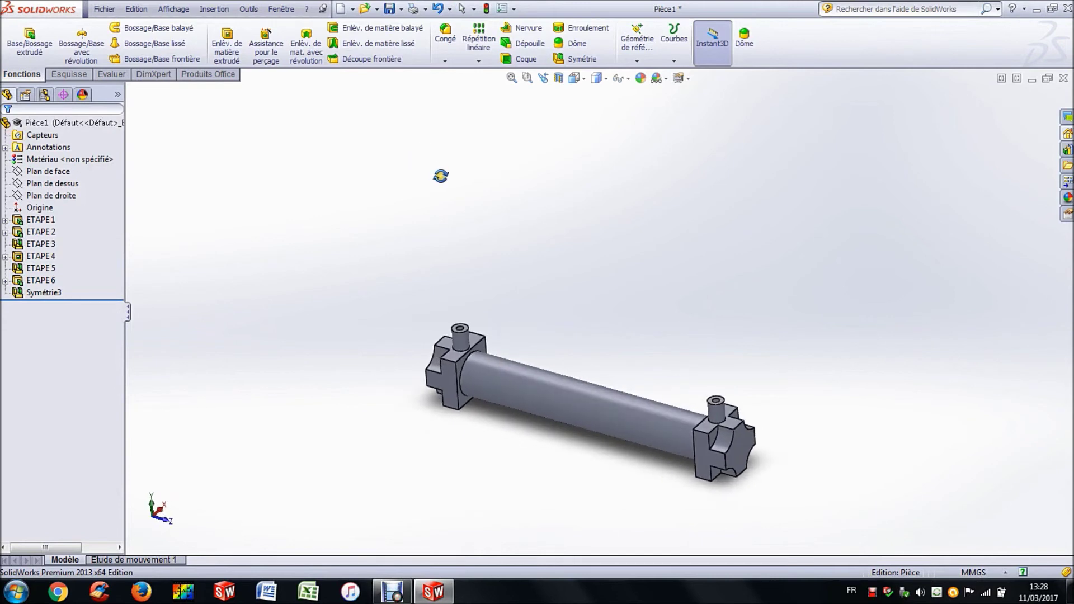
pyautogui.click(53, 292)
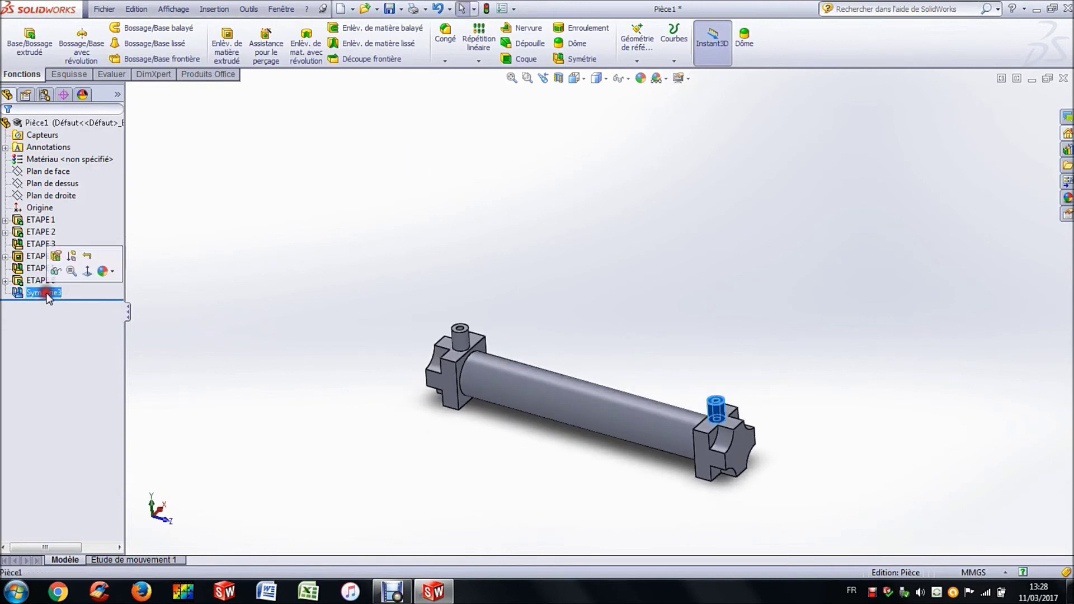
pyautogui.click(44, 293)
pyautogui.write('ETAPE 7')
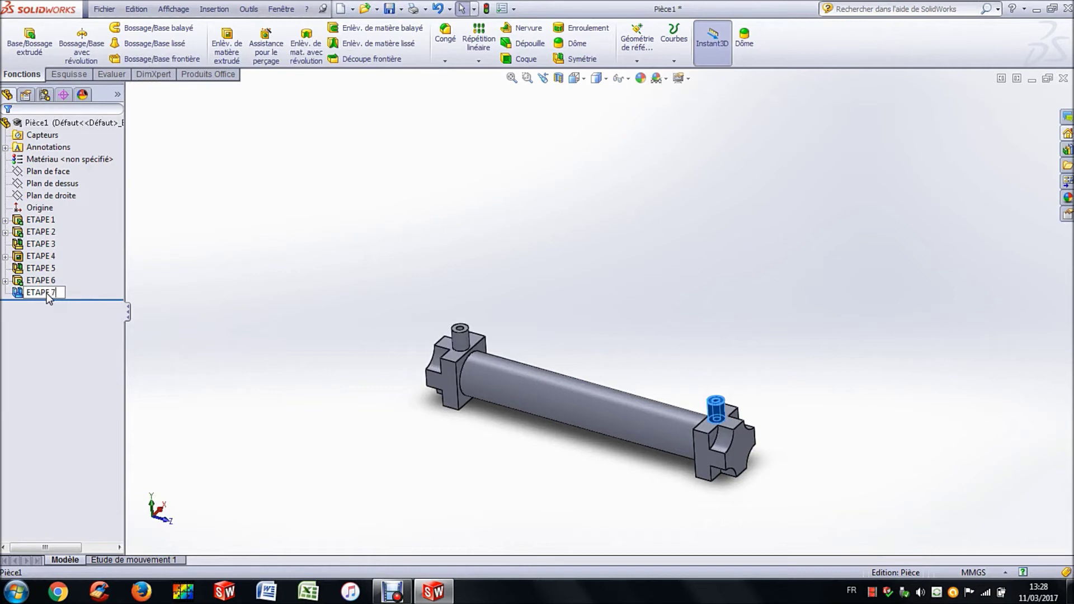
pyautogui.click(284, 243)
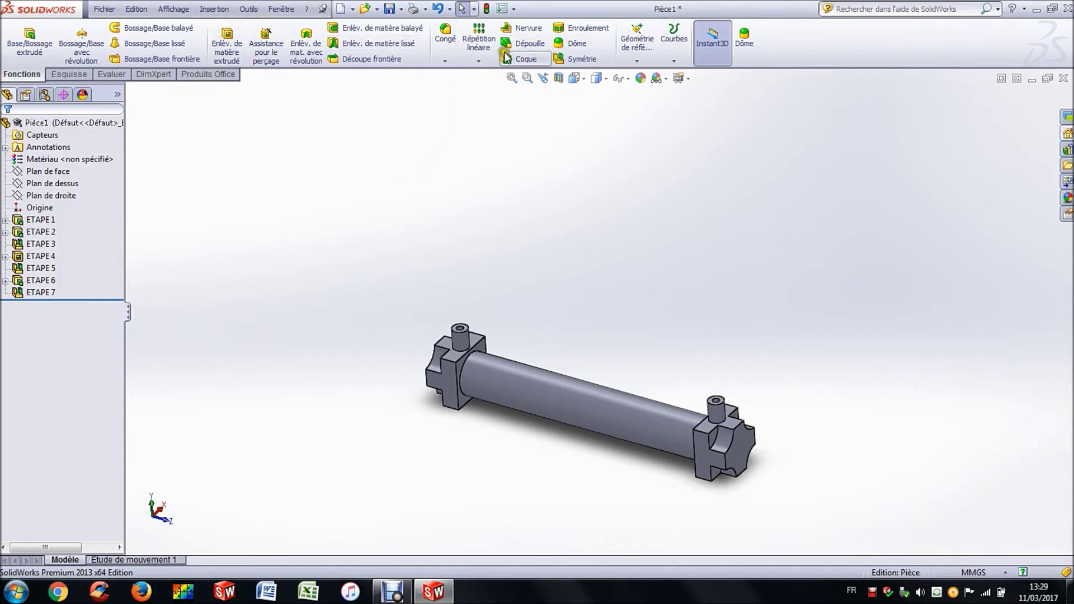
# Apply a 3 mm constant-radius fillet to the outer top edges of both hollow bosses.
pyautogui.click(447, 36)
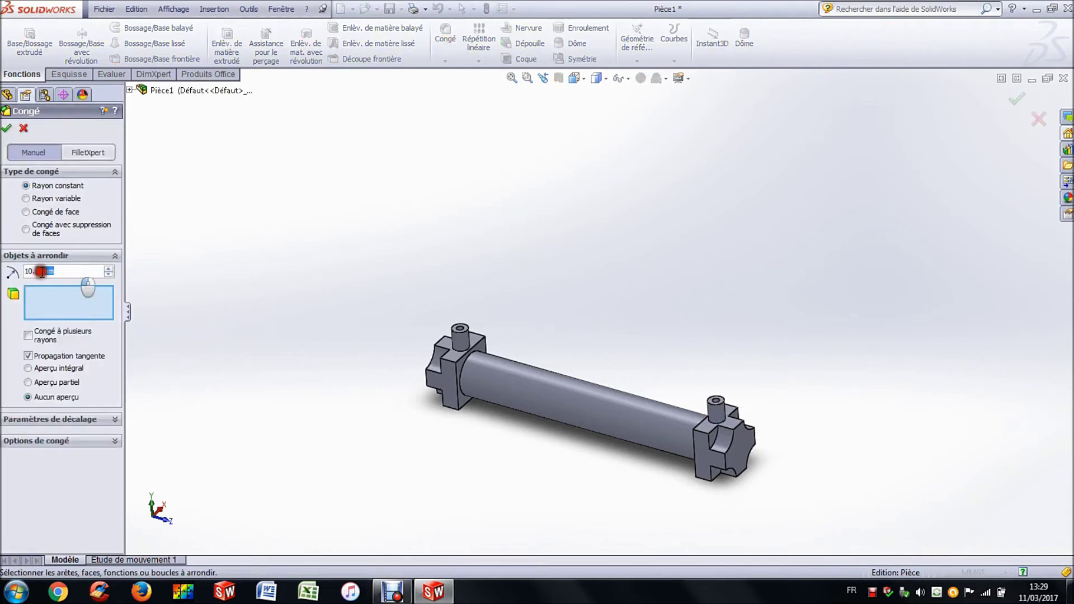
pyautogui.write('3')
pyautogui.press('Return')
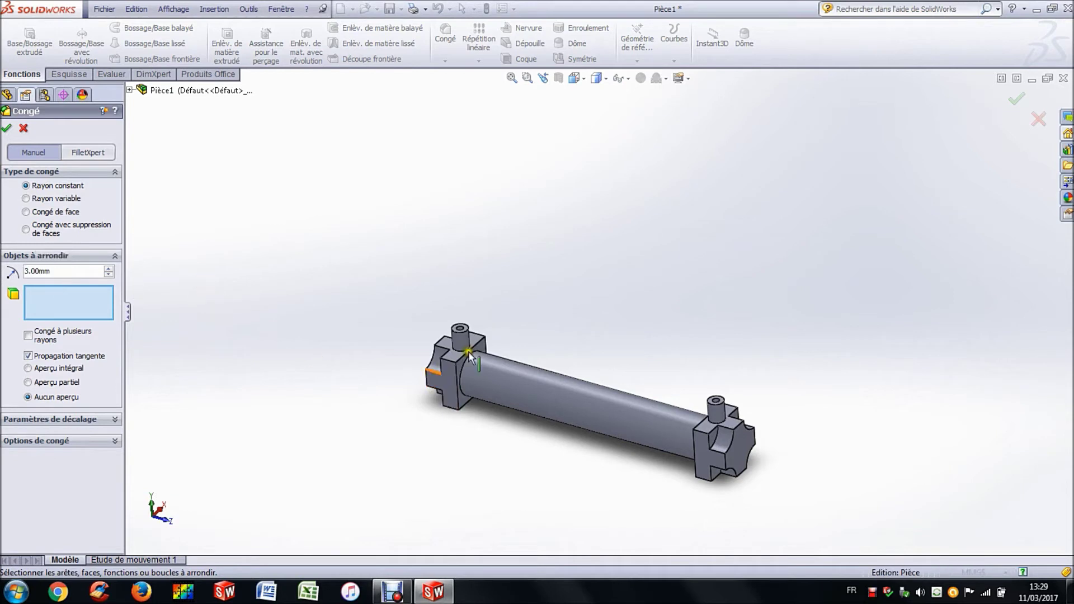
pyautogui.scroll(-5, 470, 336)
pyautogui.scroll(-2, 519, 331)
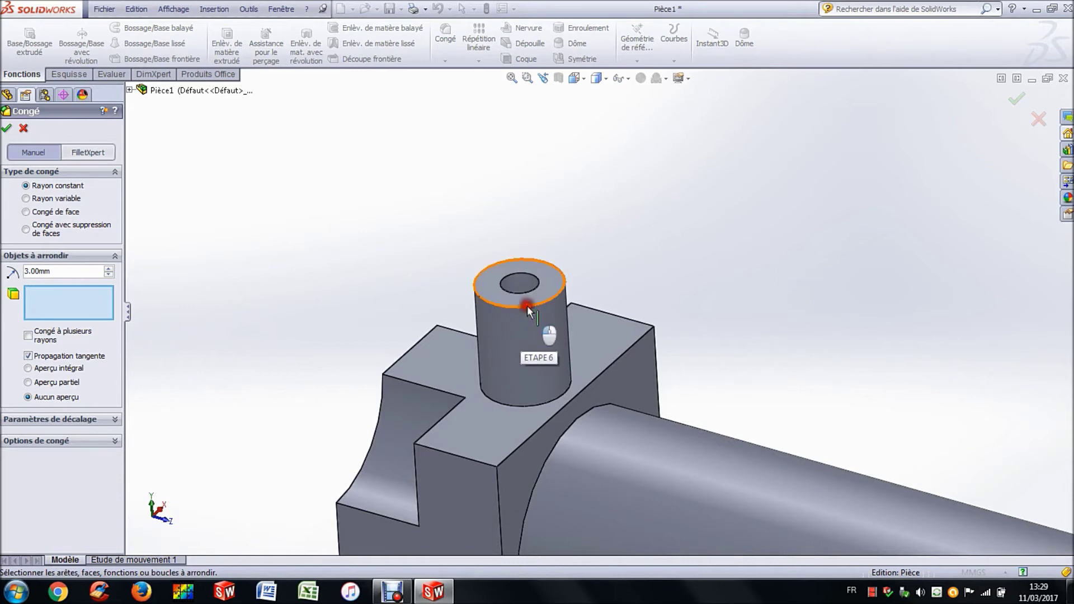
pyautogui.click(527, 306)
pyautogui.scroll(3, 604, 316)
pyautogui.scroll(5, 730, 351)
pyautogui.scroll(-8, 803, 372)
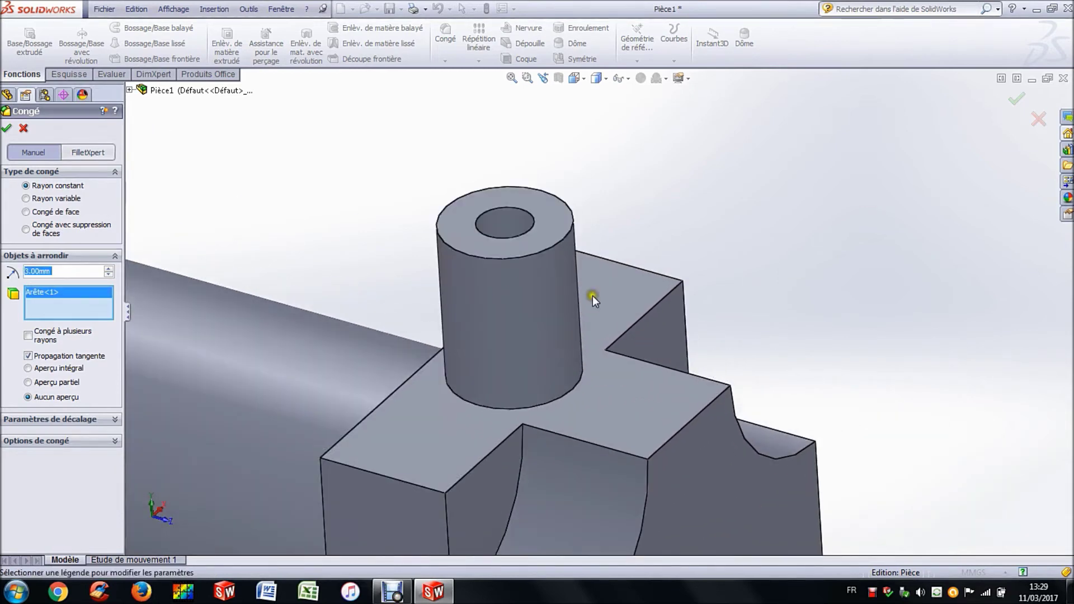
pyautogui.click(552, 247)
pyautogui.scroll(2, 359, 244)
pyautogui.scroll(2, 360, 251)
pyautogui.click(6, 129)
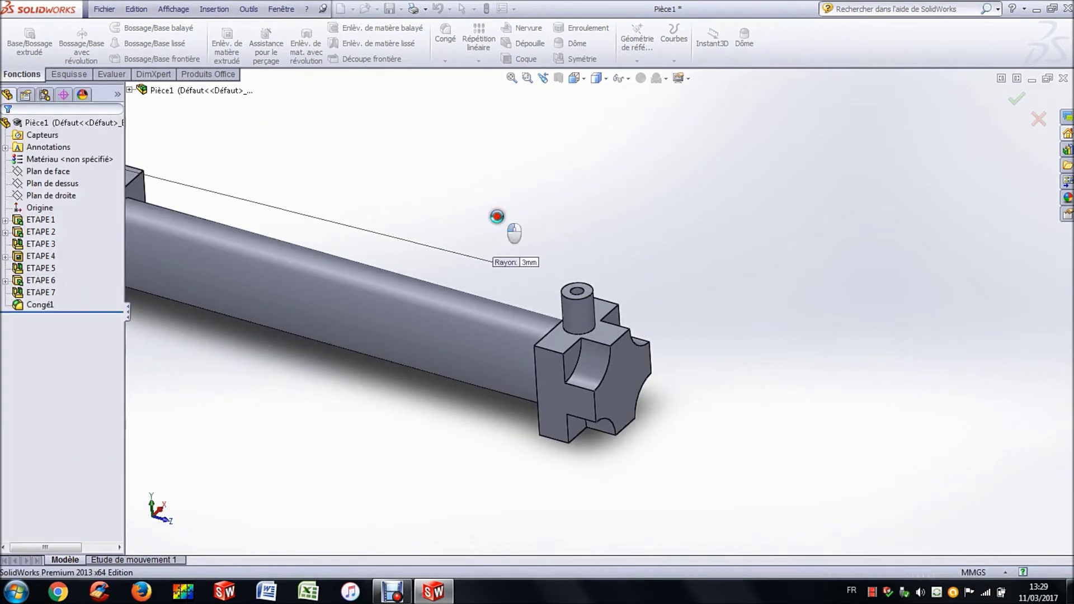
pyautogui.moveTo(502, 246); pyautogui.dragTo(477, 237, button='middle')
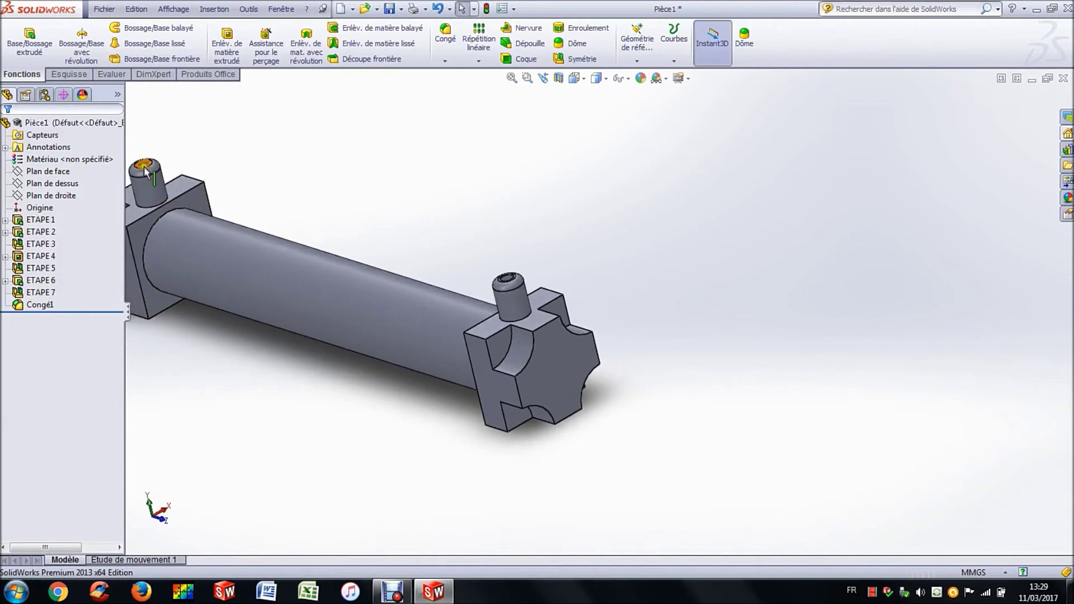
# Rename the boss-edge fillet feature as ETAPE 8.
pyautogui.click(511, 78)
pyautogui.moveTo(487, 167); pyautogui.dragTo(542, 187, button='middle')
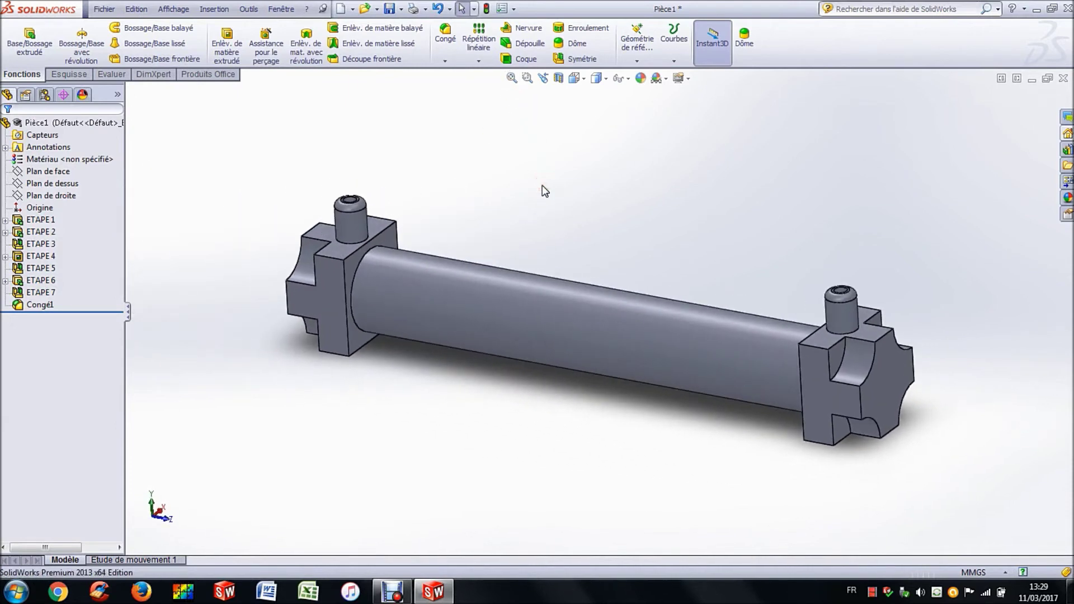
pyautogui.click(42, 306)
pyautogui.click(42, 305)
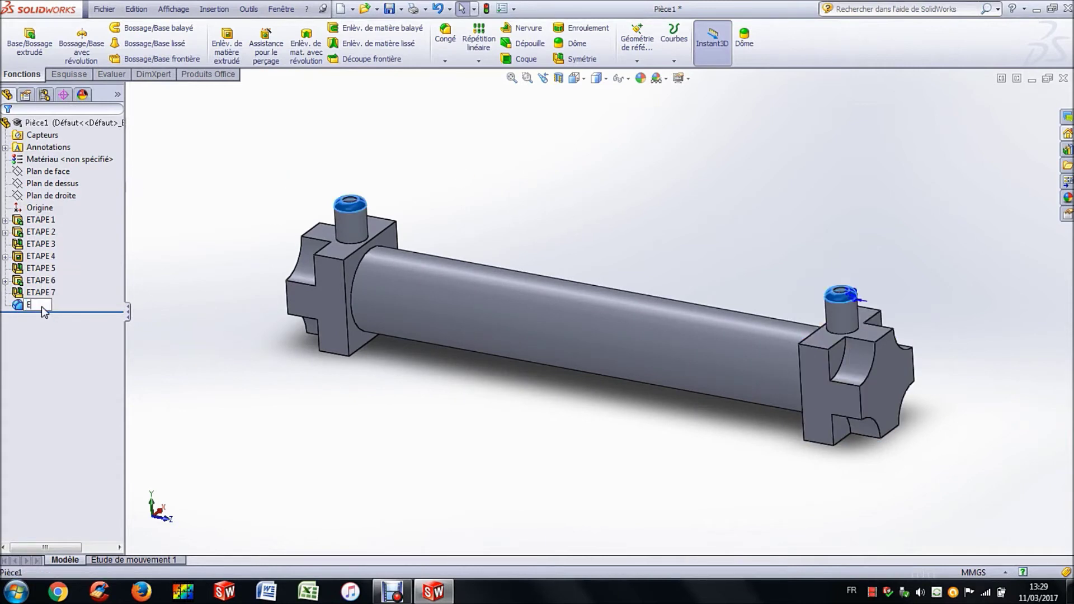
pyautogui.write('ETAPE 8')
pyautogui.click(180, 337)
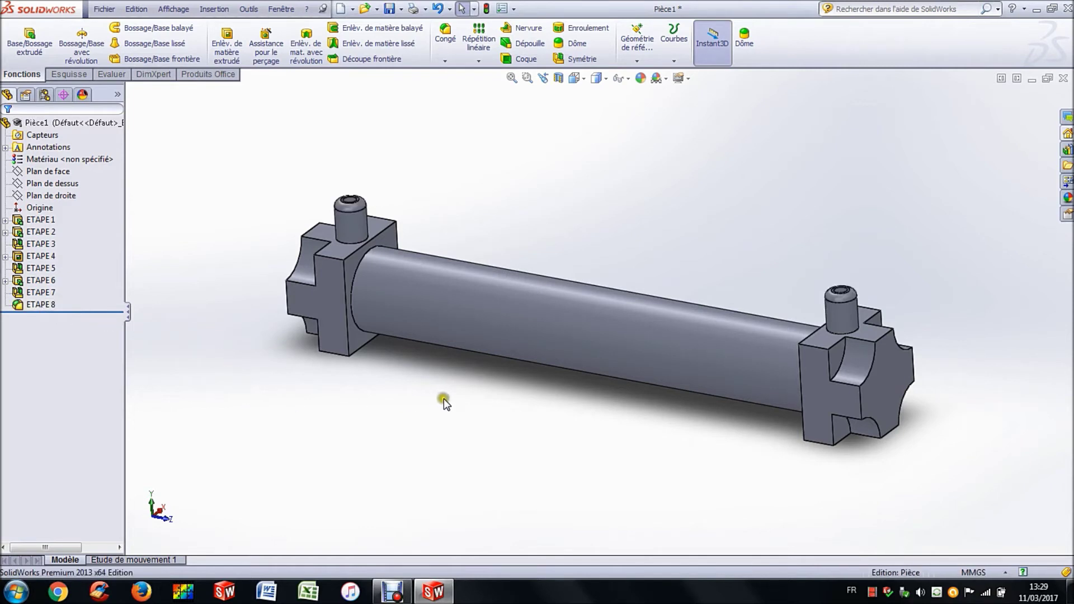
# Sketch a circle about 10.8 mm in radius, centred on the origin, on the end block's outer face.
pyautogui.scroll(3, 506, 391)
pyautogui.moveTo(508, 390); pyautogui.dragTo(464, 387, button='middle')
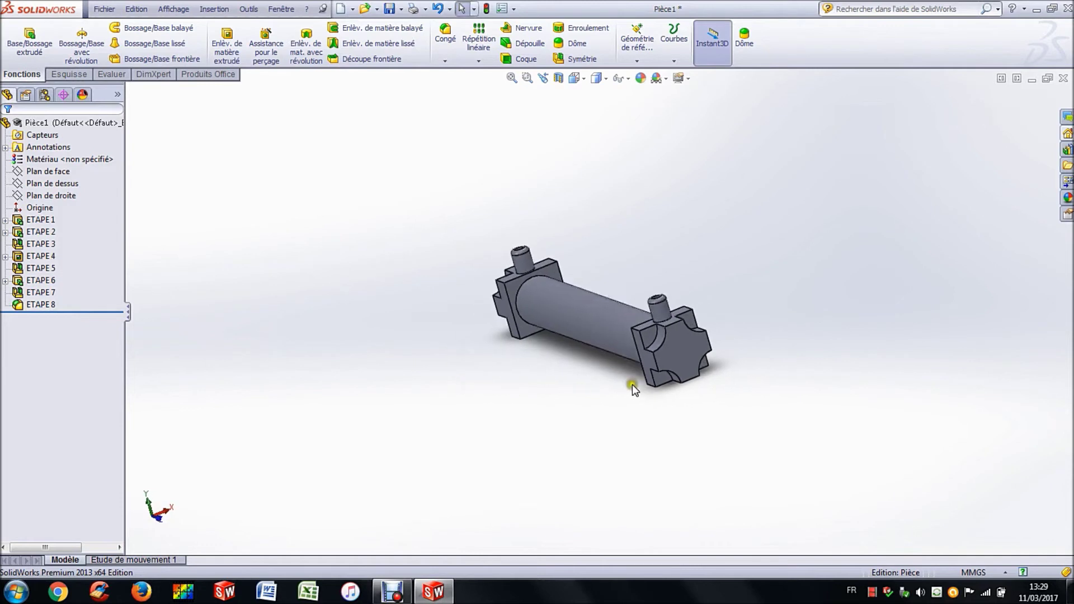
pyautogui.click(682, 349)
pyautogui.click(734, 309)
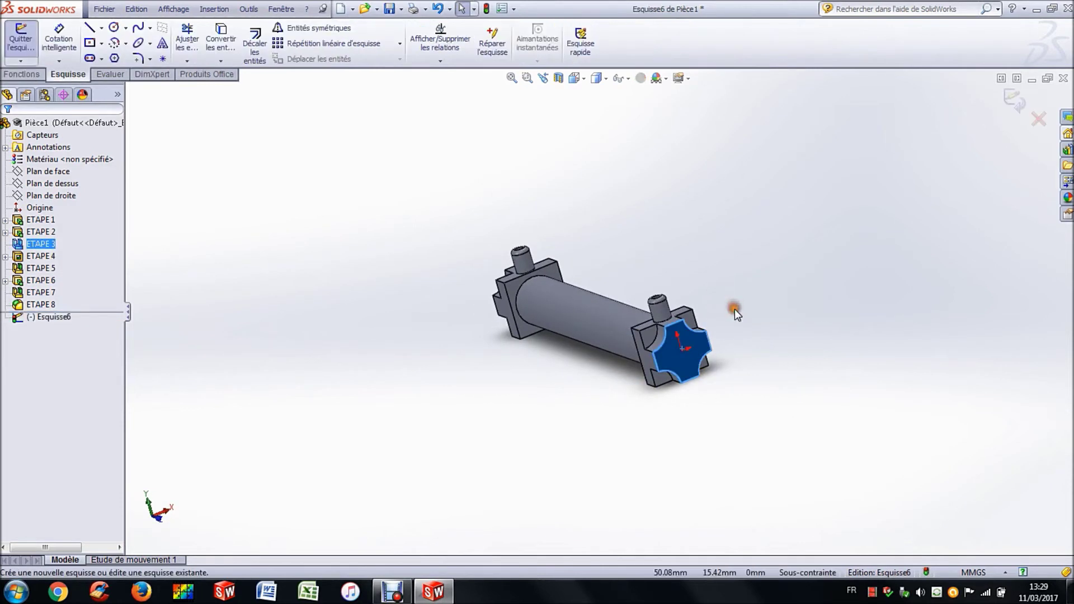
pyautogui.click(113, 29)
pyautogui.scroll(-2, 674, 357)
pyautogui.scroll(-1, 665, 352)
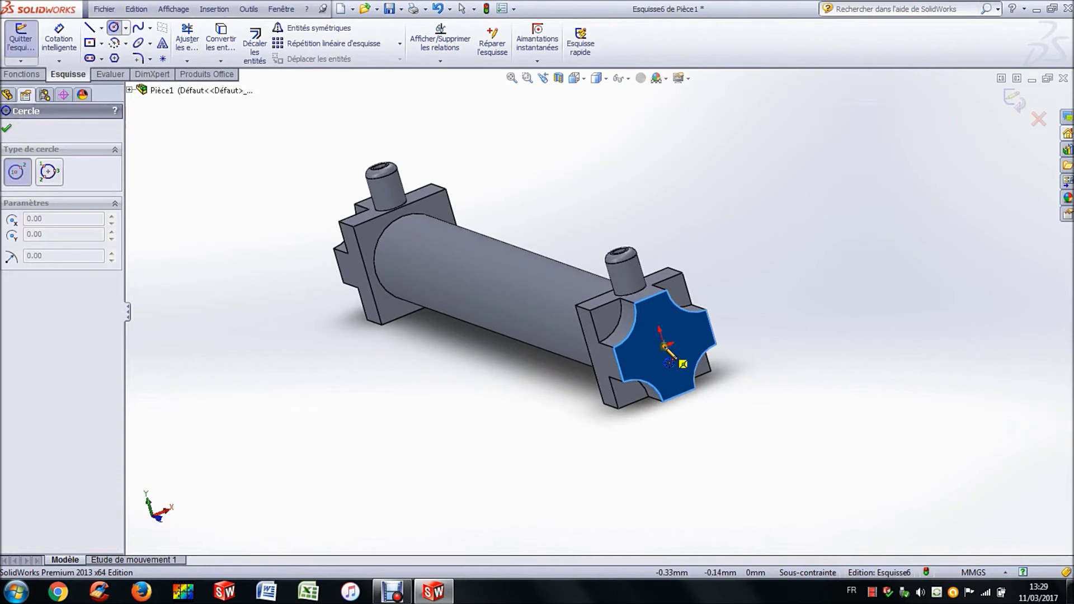
pyautogui.click(665, 345)
pyautogui.click(686, 335)
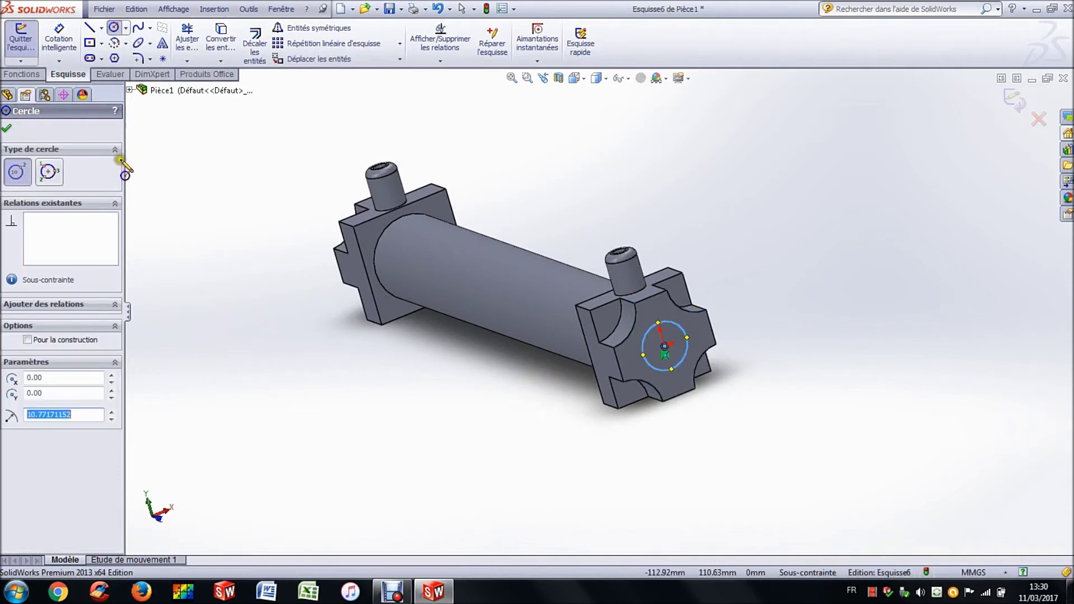
# Dimension the circle's diameter to 23 mm.
pyautogui.click(53, 41)
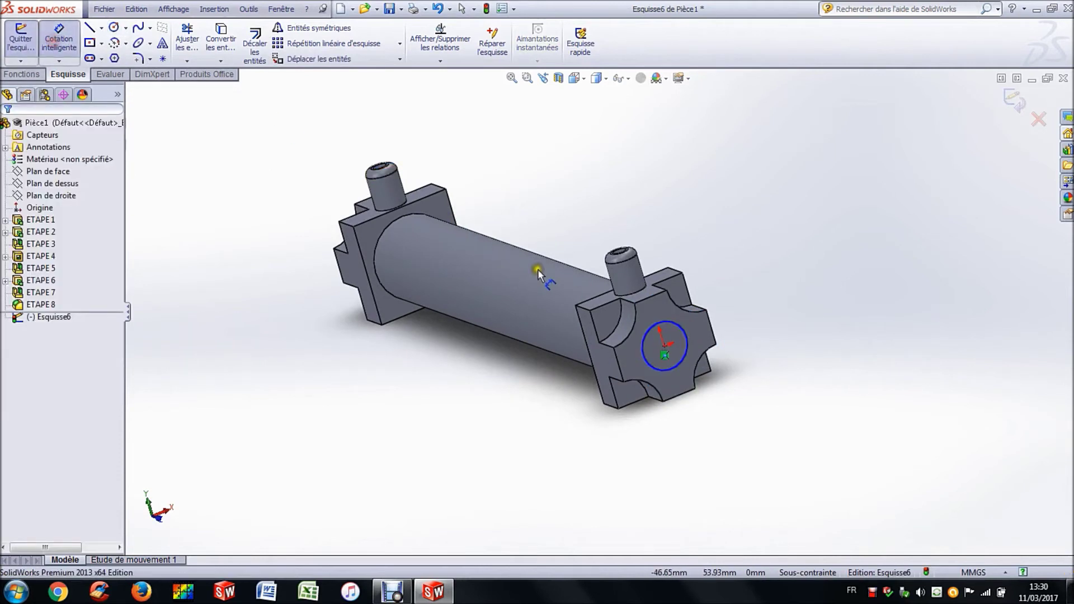
pyautogui.click(679, 327)
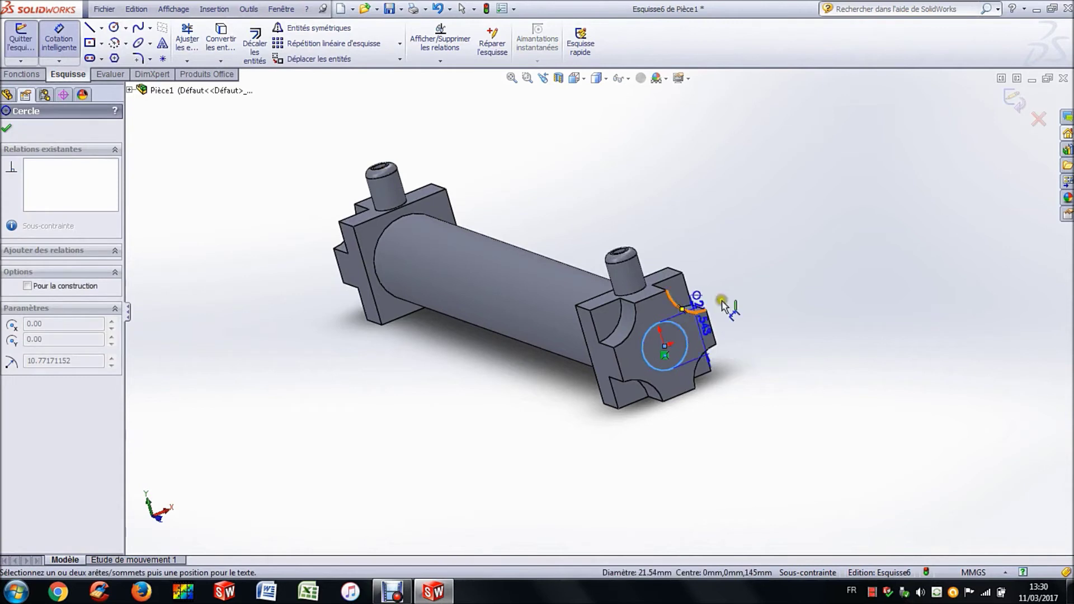
pyautogui.click(751, 285)
pyautogui.write('23')
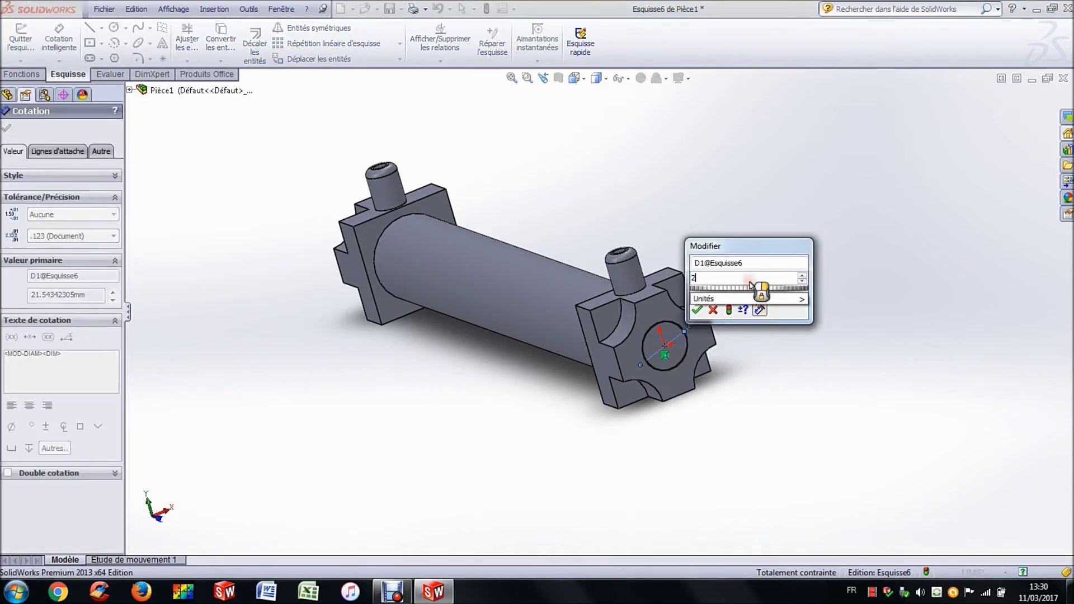
pyautogui.press('Return')
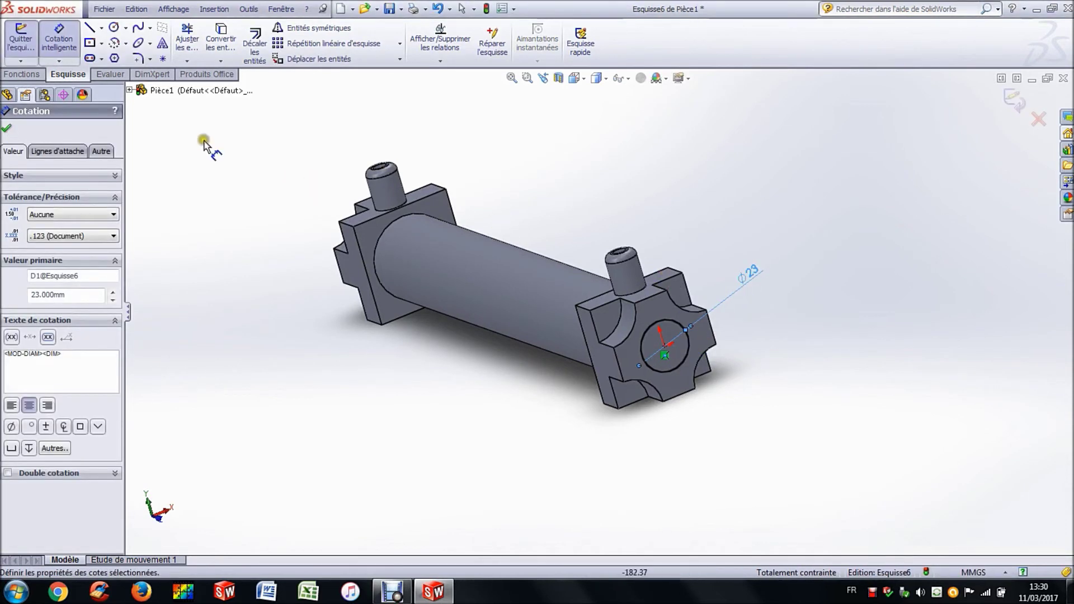
# Extrude the 23 mm circle 220 mm outward from the end block as a rod, merged with the body.
pyautogui.click(22, 74)
pyautogui.click(28, 41)
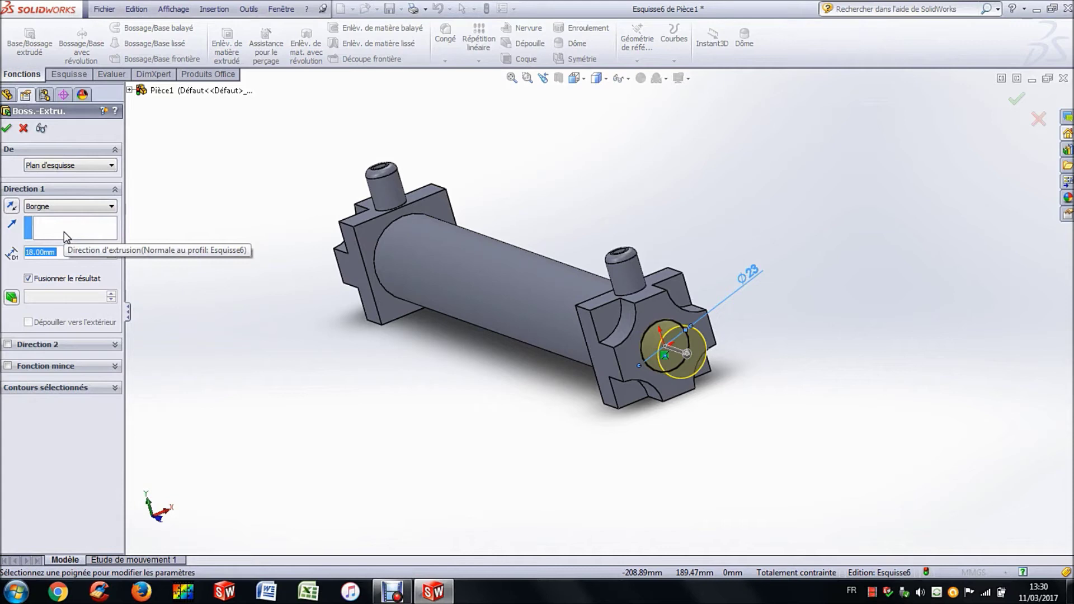
pyautogui.write('2220')
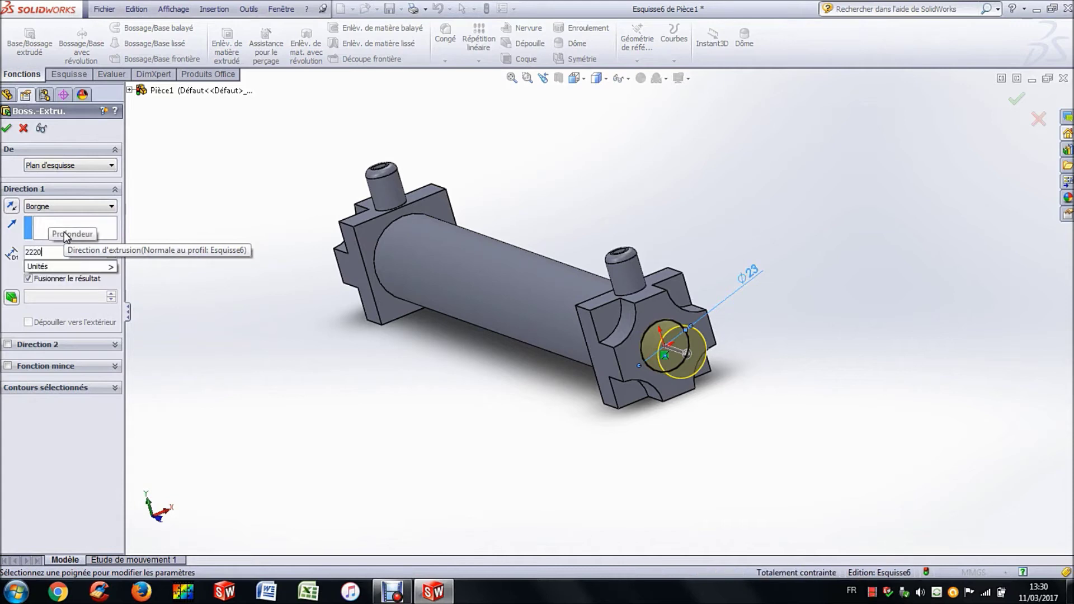
pyautogui.press('Return')
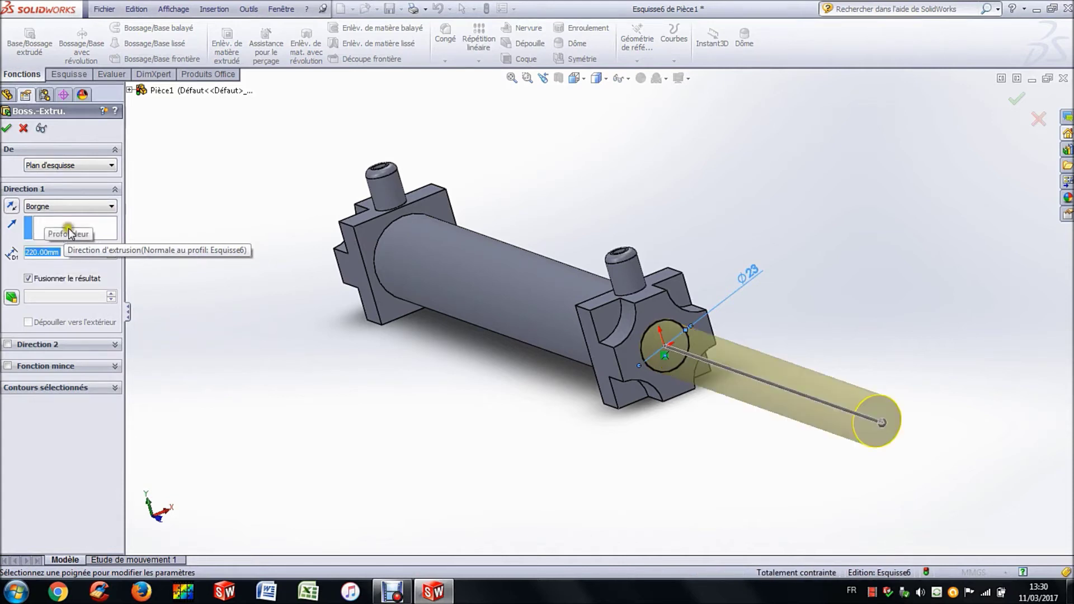
pyautogui.press('Return')
# Rename the rod extrusion feature as ETAPE 9.
pyautogui.moveTo(203, 217); pyautogui.dragTo(242, 223, button='middle')
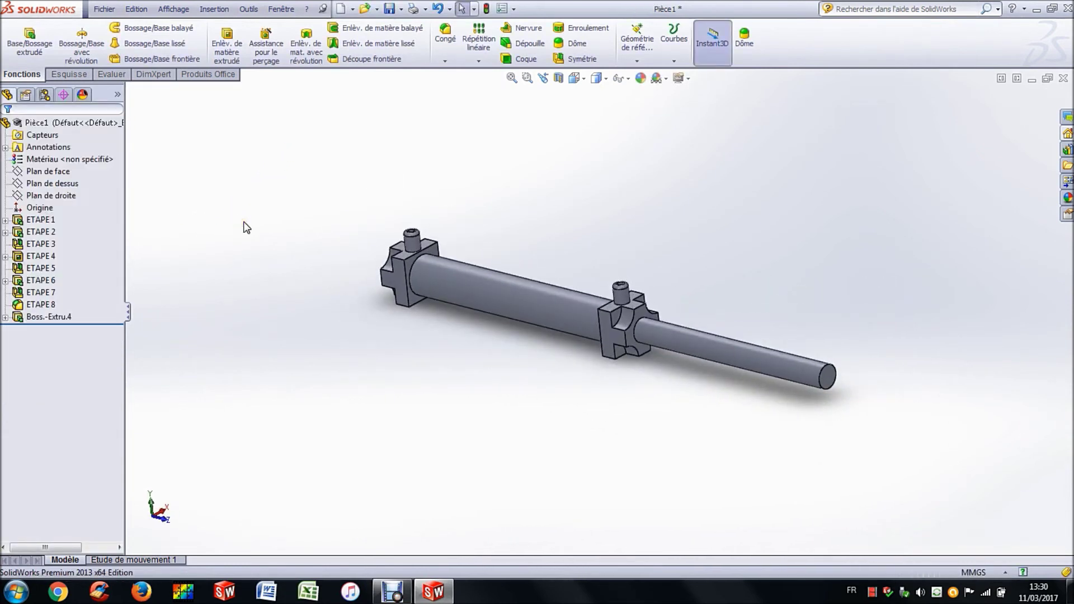
pyautogui.click(63, 317)
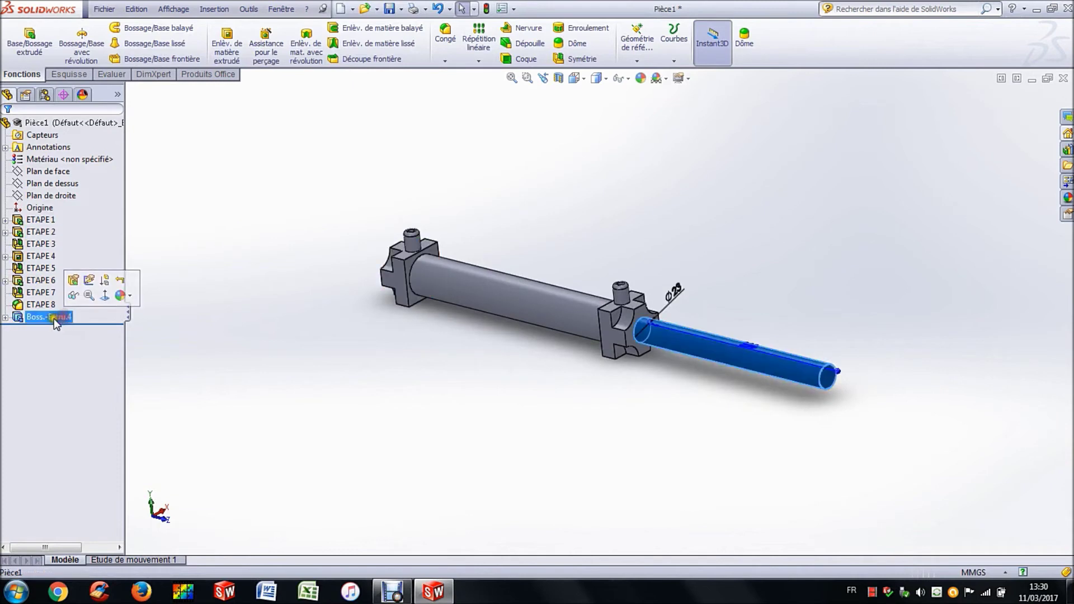
pyautogui.click(44, 318)
pyautogui.write('ETAPE 9')
pyautogui.click(322, 287)
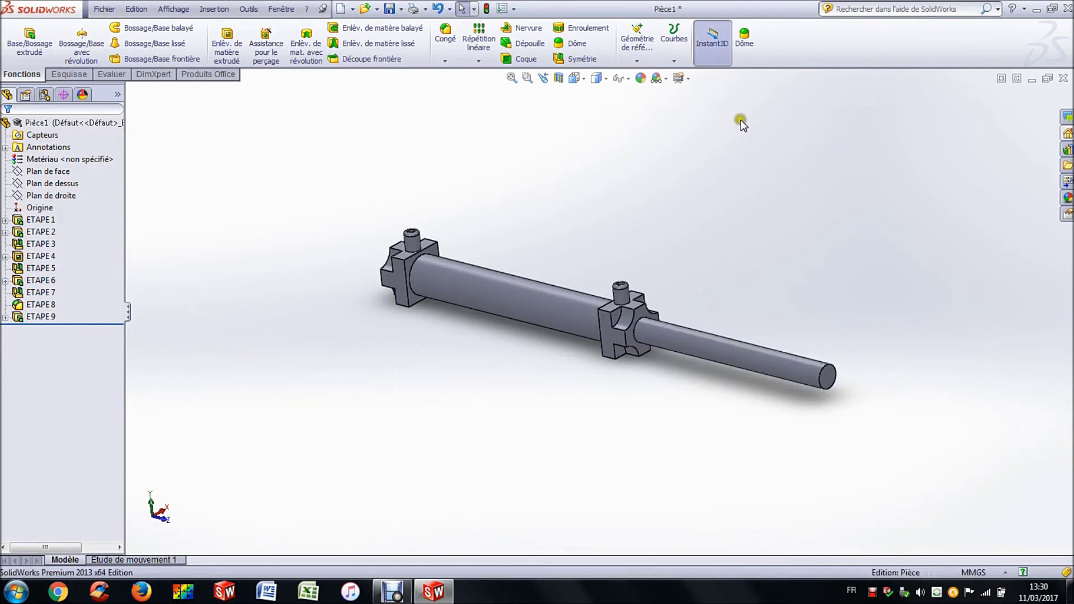
# Add a 10 mm dome to the flat end face of the rod.
pyautogui.scroll(-3, 858, 342)
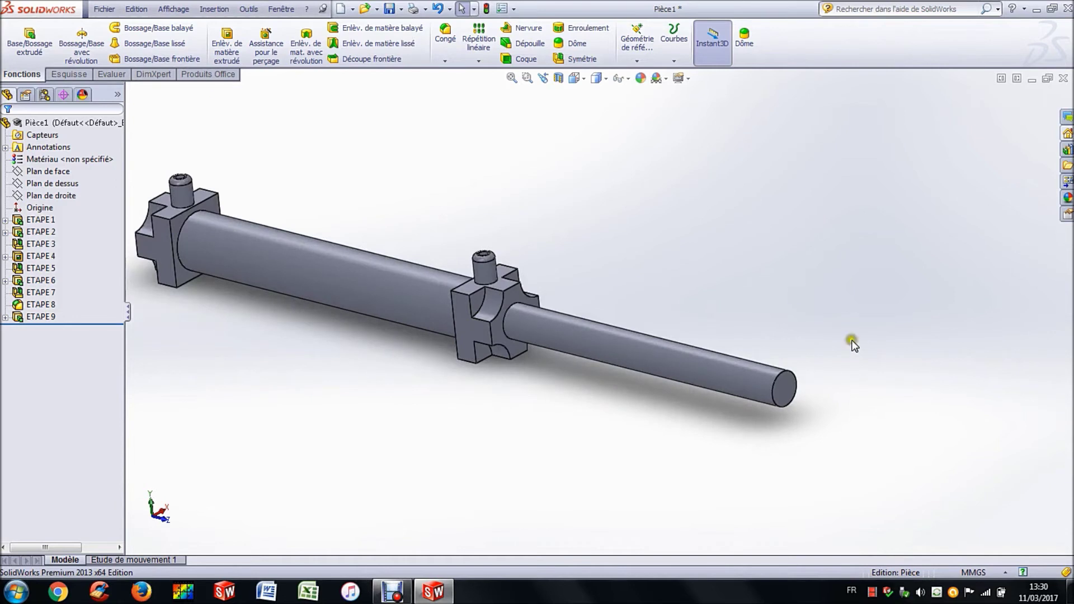
pyautogui.click(747, 37)
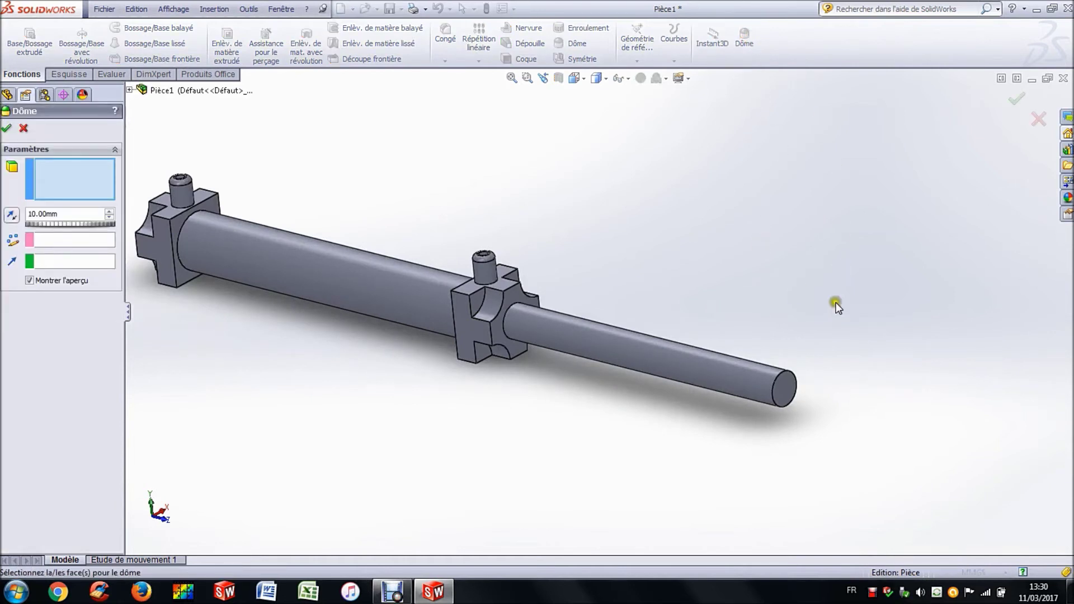
pyautogui.click(782, 388)
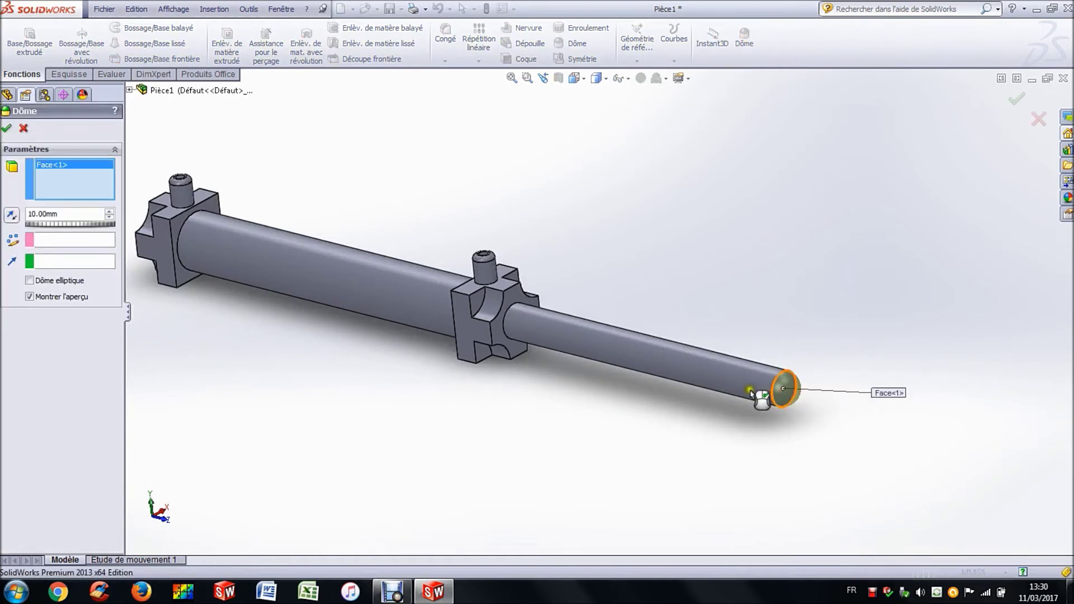
pyautogui.doubleClick(66, 218)
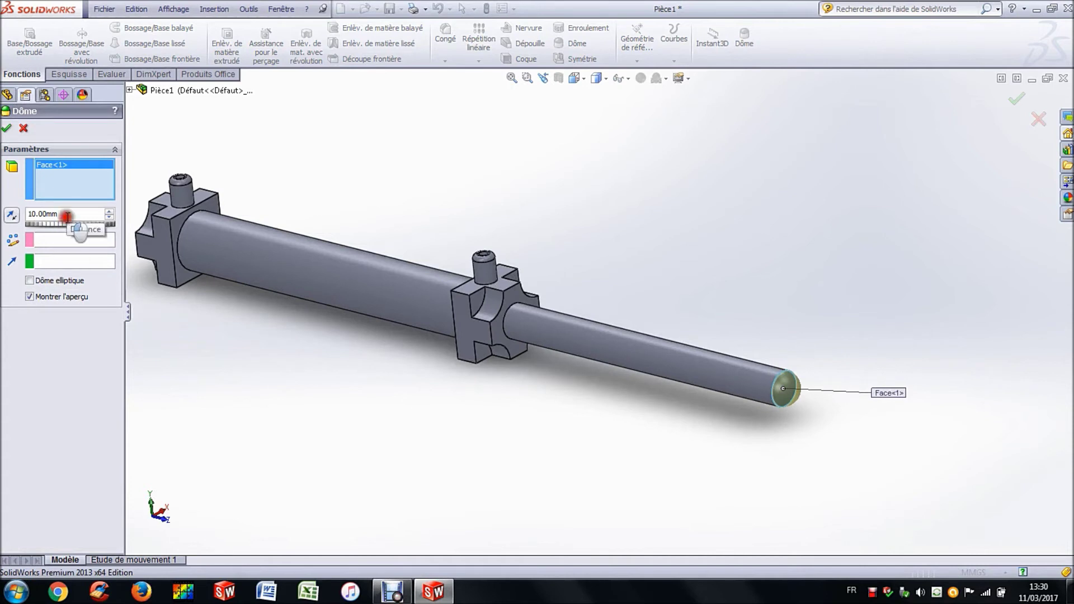
pyautogui.press('Return')
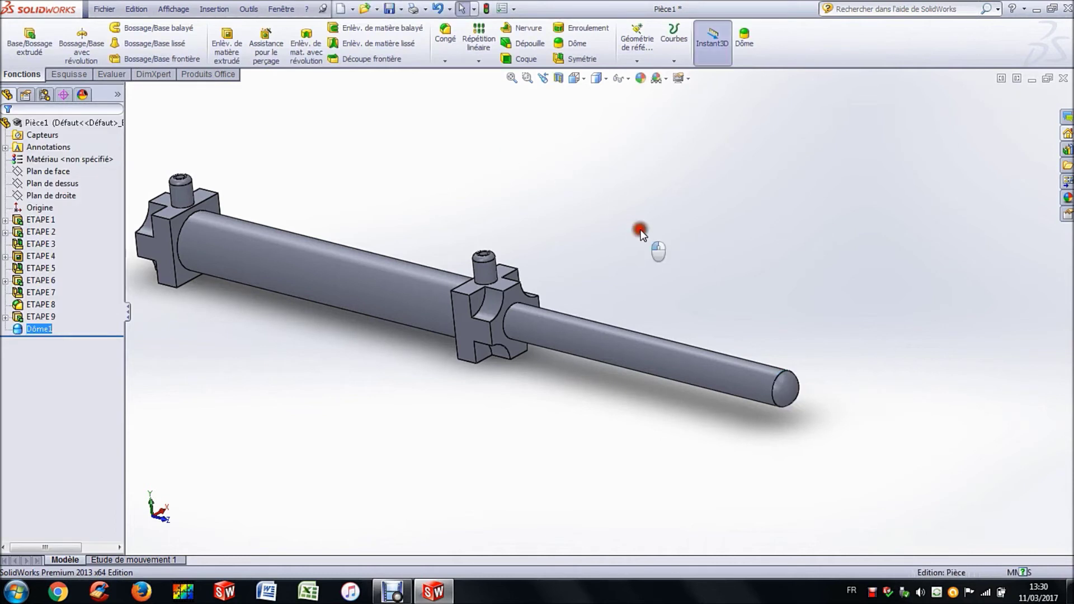
# Rename the dome feature as ETAPE 10.
pyautogui.moveTo(777, 391); pyautogui.dragTo(762, 383, button='middle')
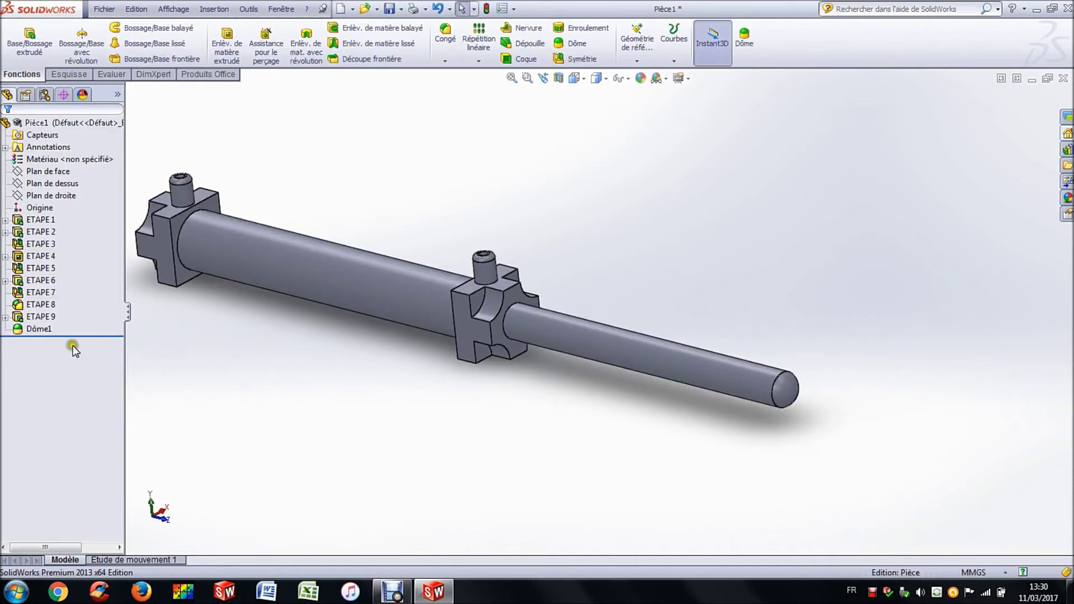
pyautogui.click(38, 330)
pyautogui.click(38, 329)
pyautogui.write('ETAPE 10')
pyautogui.click(406, 127)
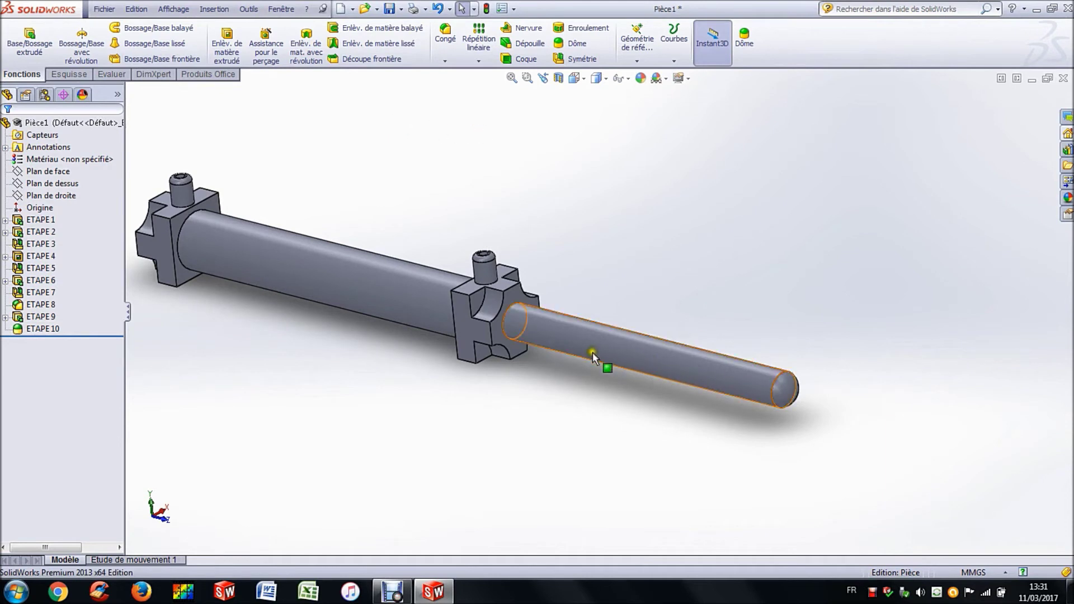
pyautogui.click(649, 253)
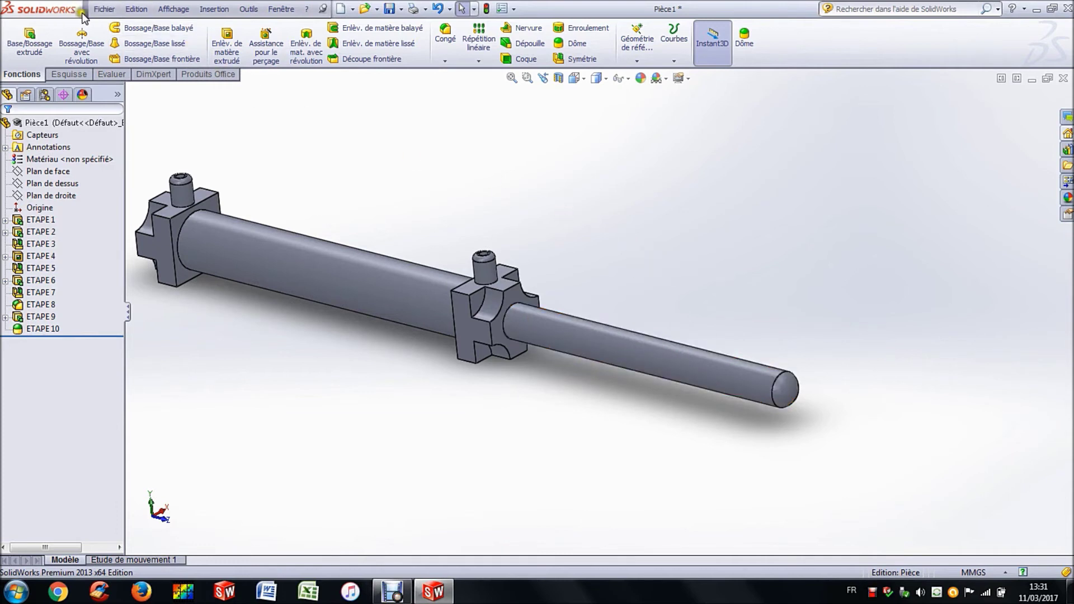
pyautogui.click(210, 10)
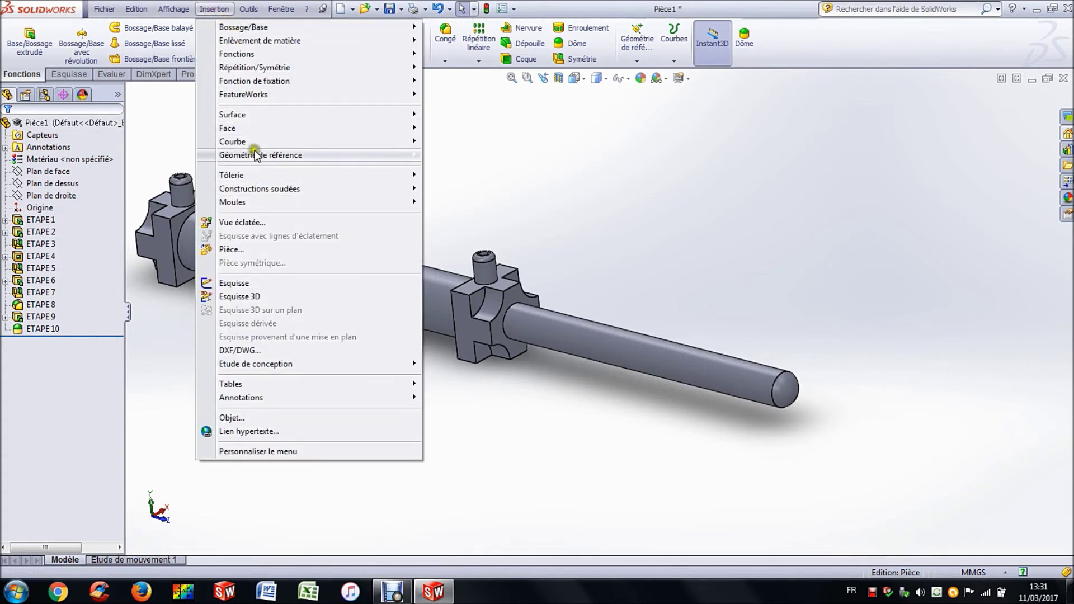
pyautogui.moveTo(347, 152)
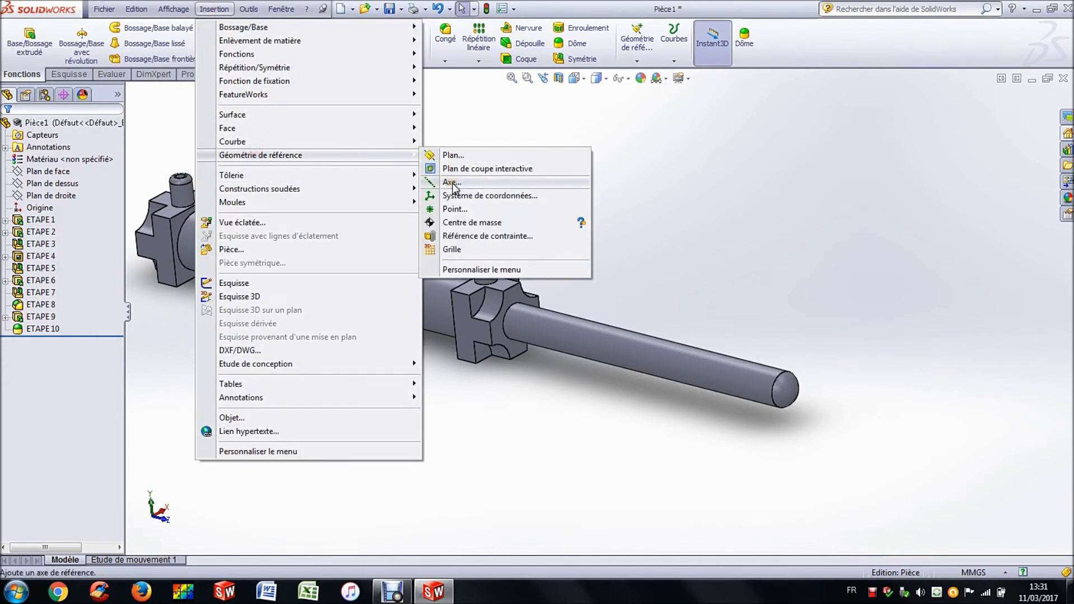
pyautogui.click(707, 186)
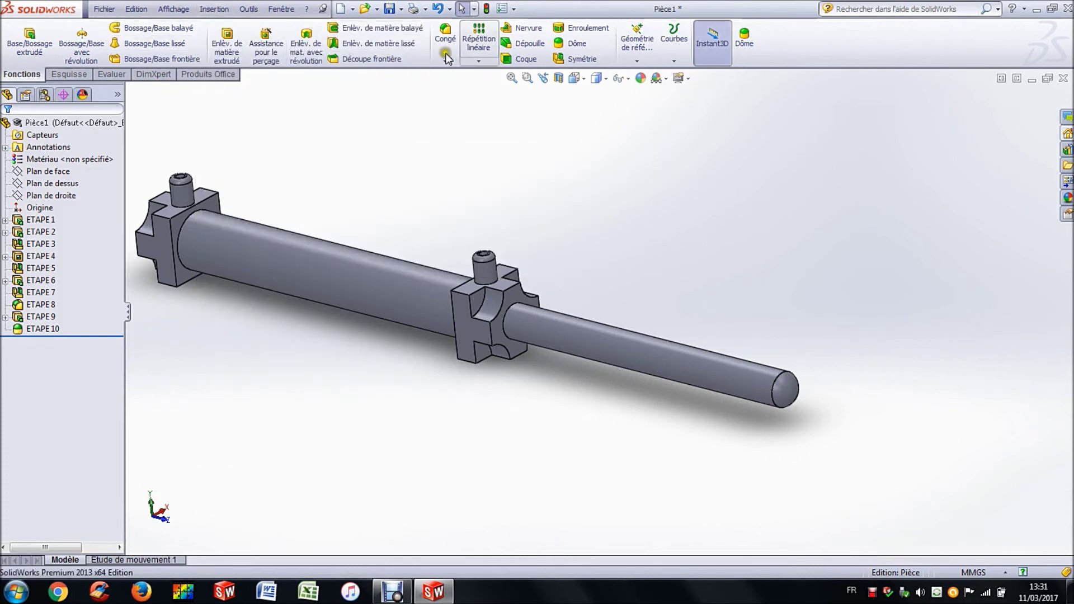
# Create a reference axis through the centre of the rod from its cylindrical face.
pyautogui.click(637, 56)
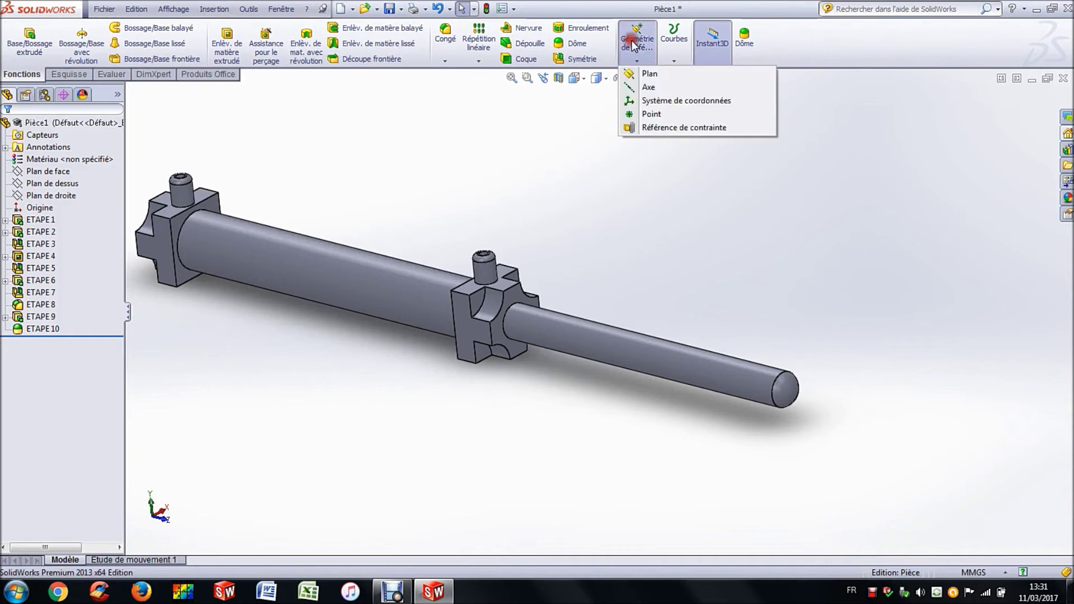
pyautogui.click(655, 87)
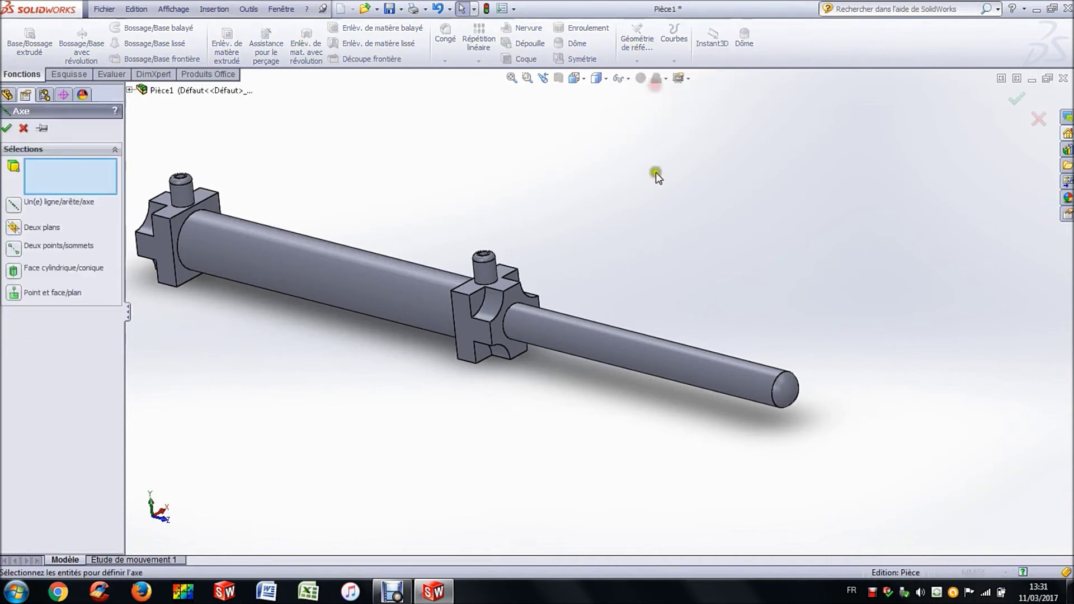
pyautogui.click(636, 348)
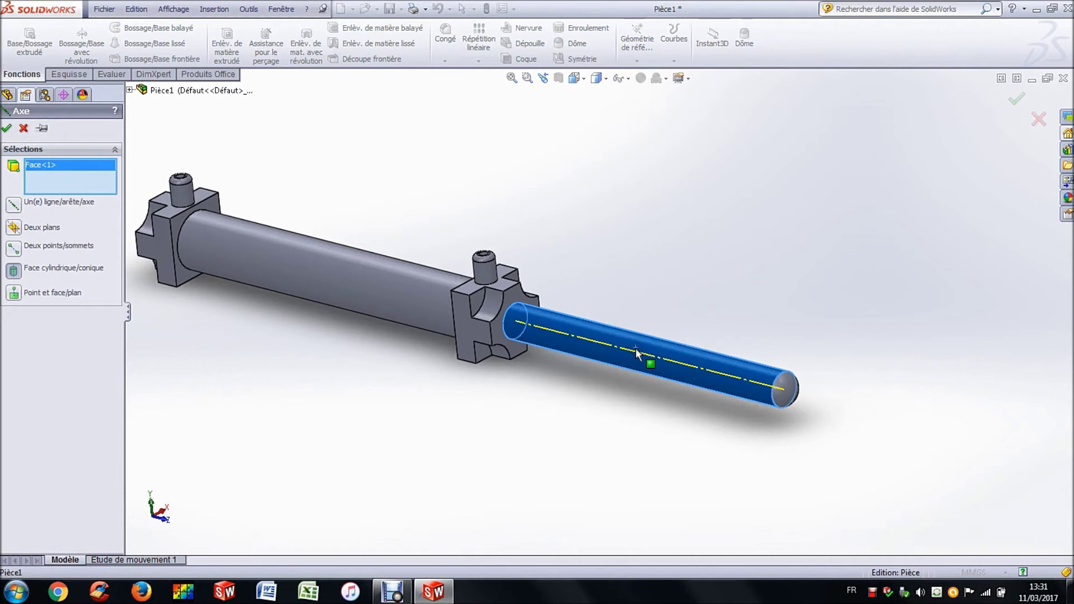
pyautogui.click(6, 129)
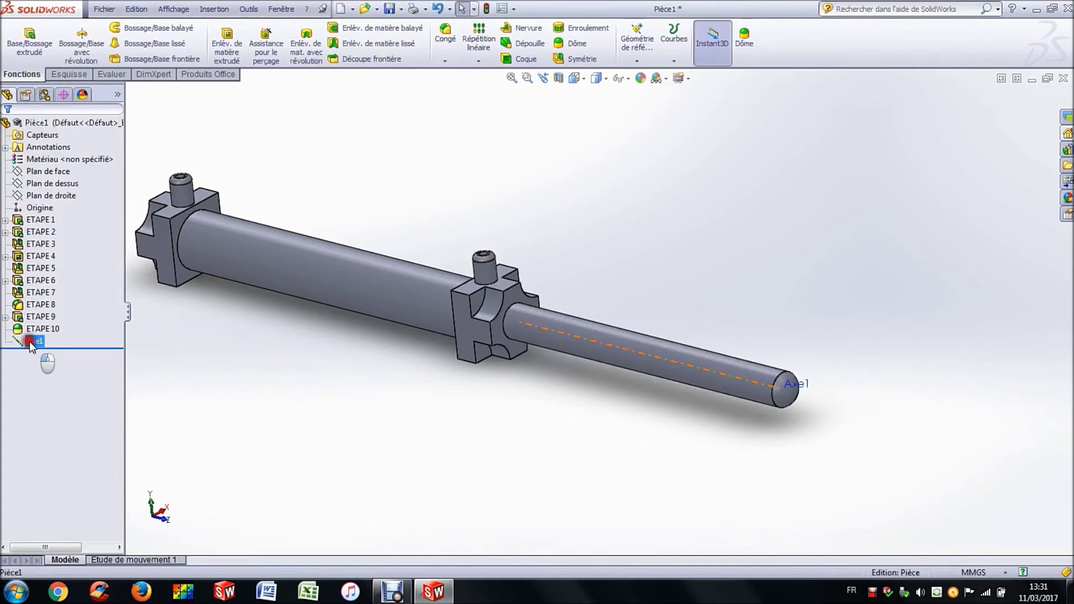
pyautogui.click(203, 371)
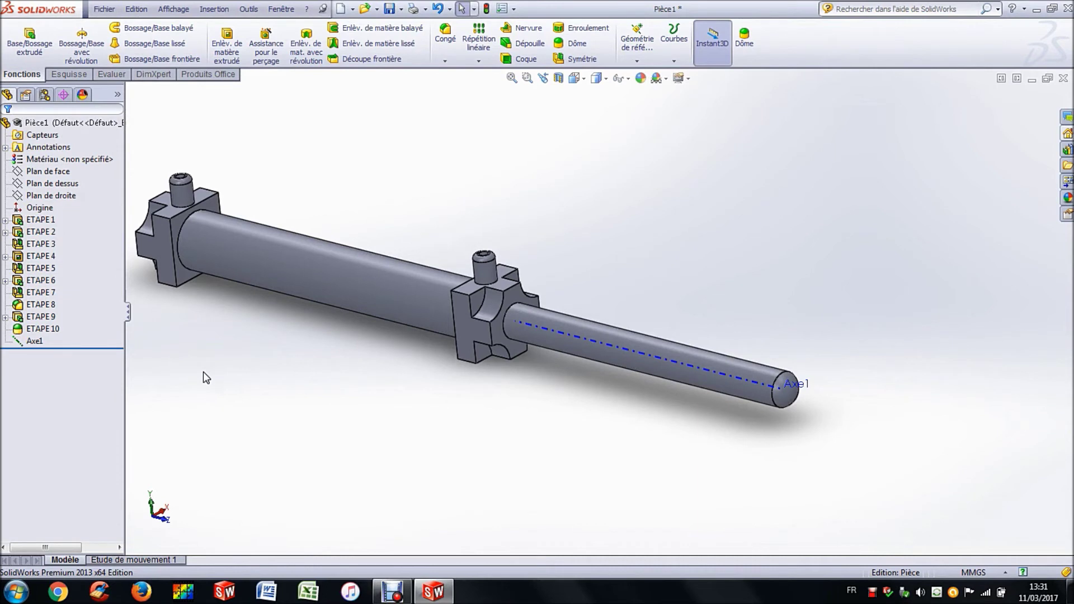
# Start a new sketch on the right plane (Plan de droite) and look at it from the right.
pyautogui.click(88, 77)
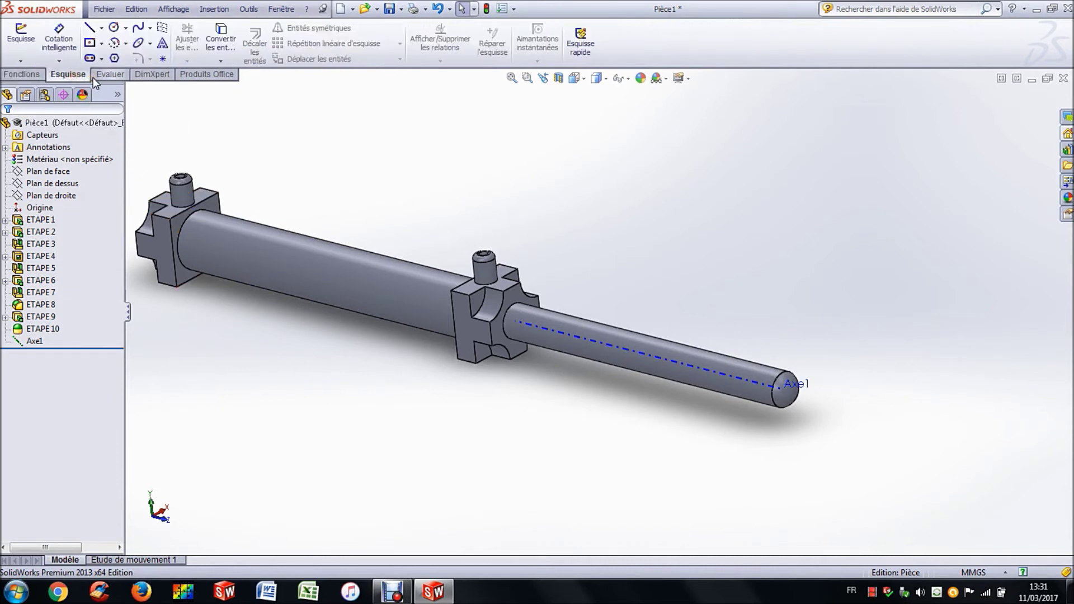
pyautogui.click(60, 195)
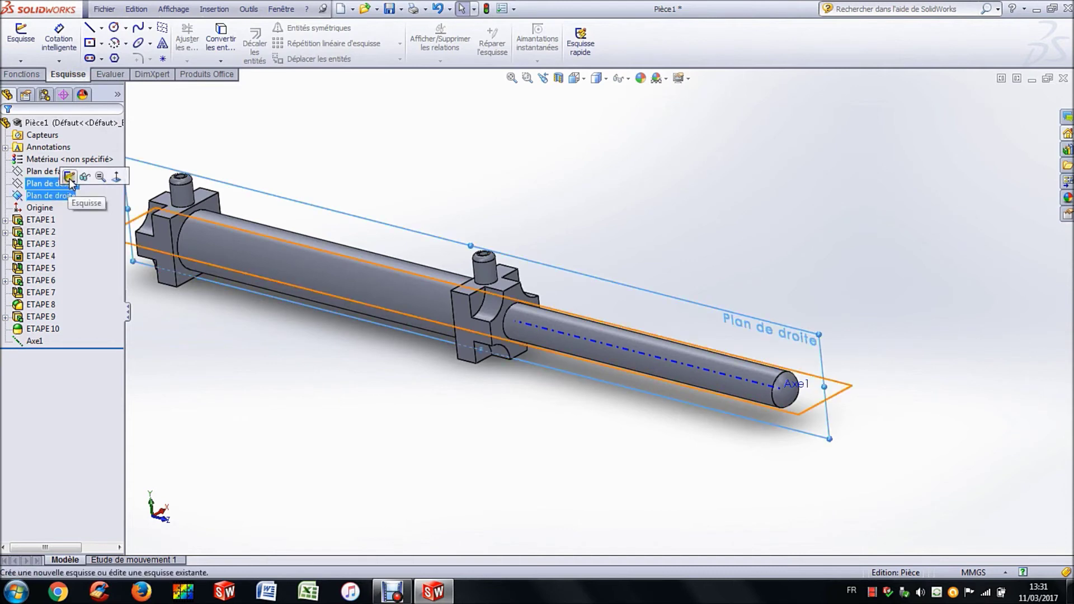
pyautogui.click(68, 177)
pyautogui.click(579, 78)
pyautogui.moveTo(576, 80)
pyautogui.click(640, 140)
pyautogui.click(407, 288)
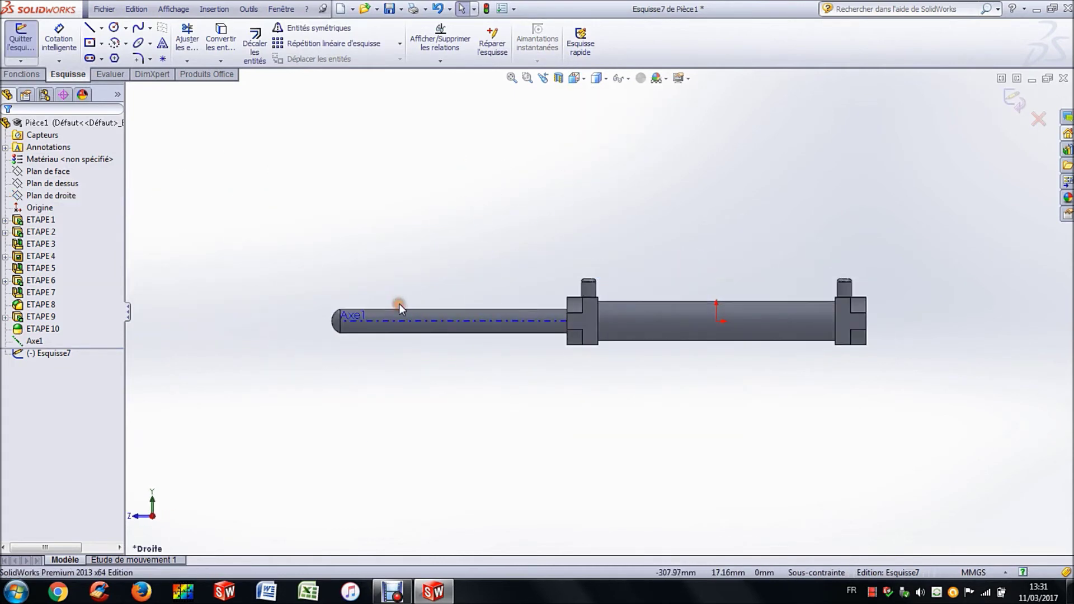
# Sketch a corner rectangle about 12.6 mm wide and 14.1 mm high across the rod's upper edge, near the domed end.
pyautogui.scroll(-4, 399, 304)
pyautogui.scroll(-2, 441, 307)
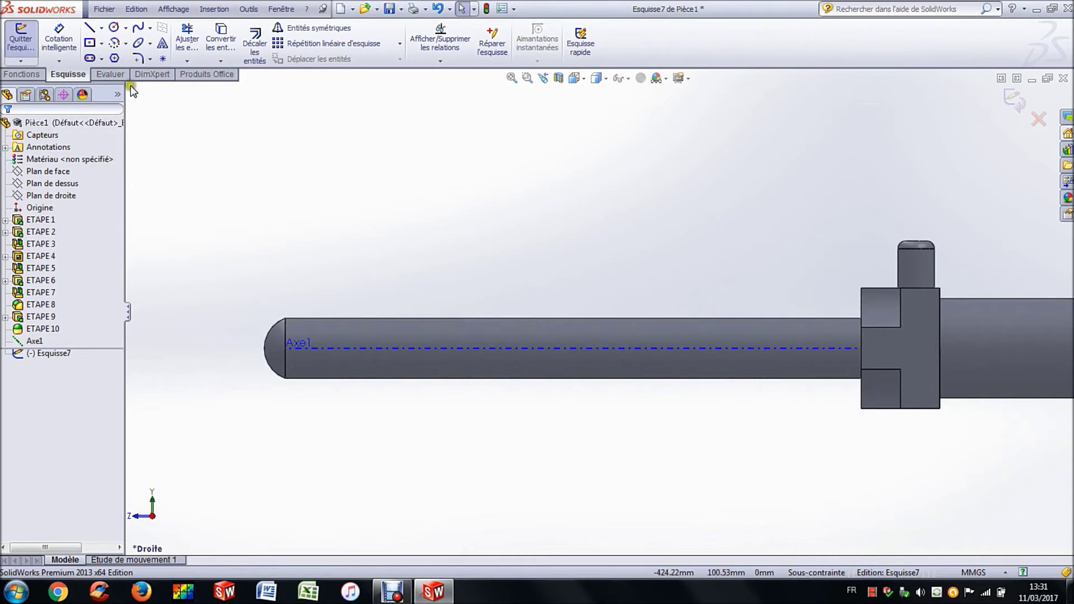
pyautogui.click(102, 43)
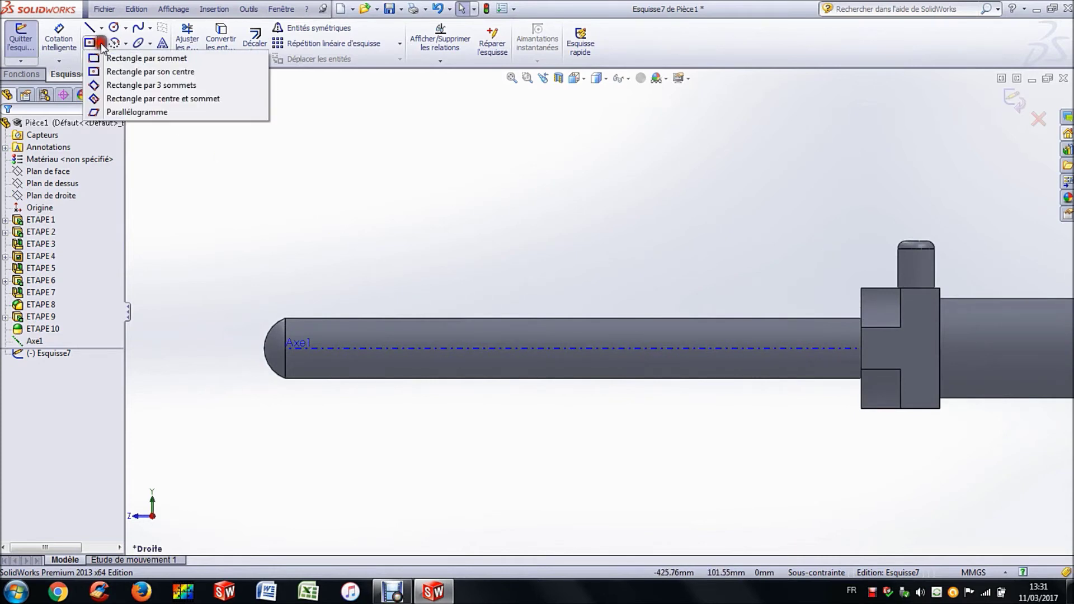
pyautogui.click(157, 58)
pyautogui.click(378, 302)
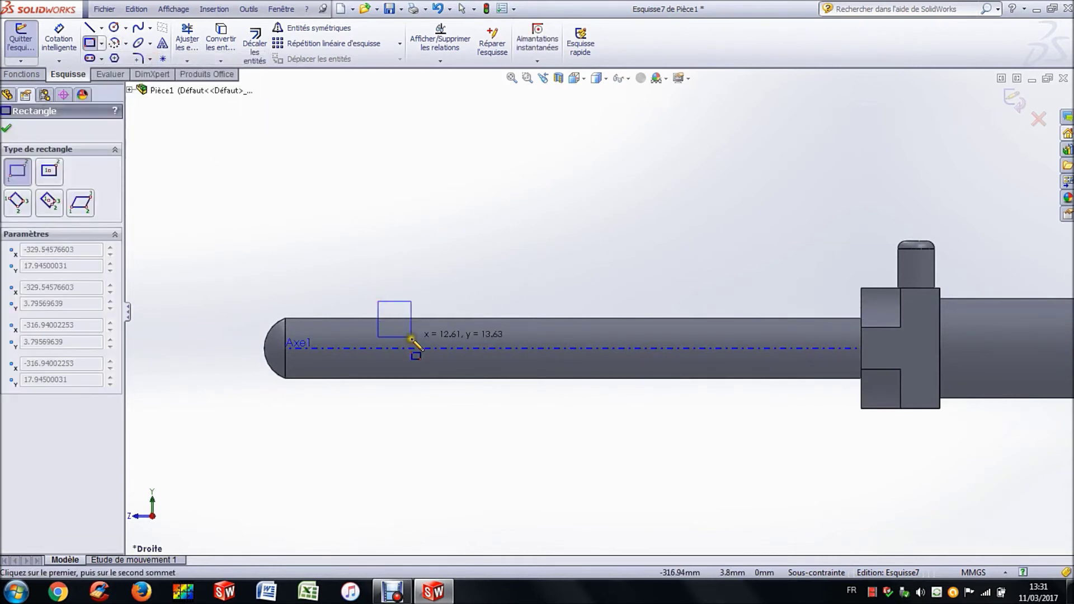
pyautogui.click(411, 339)
pyautogui.press('Escape')
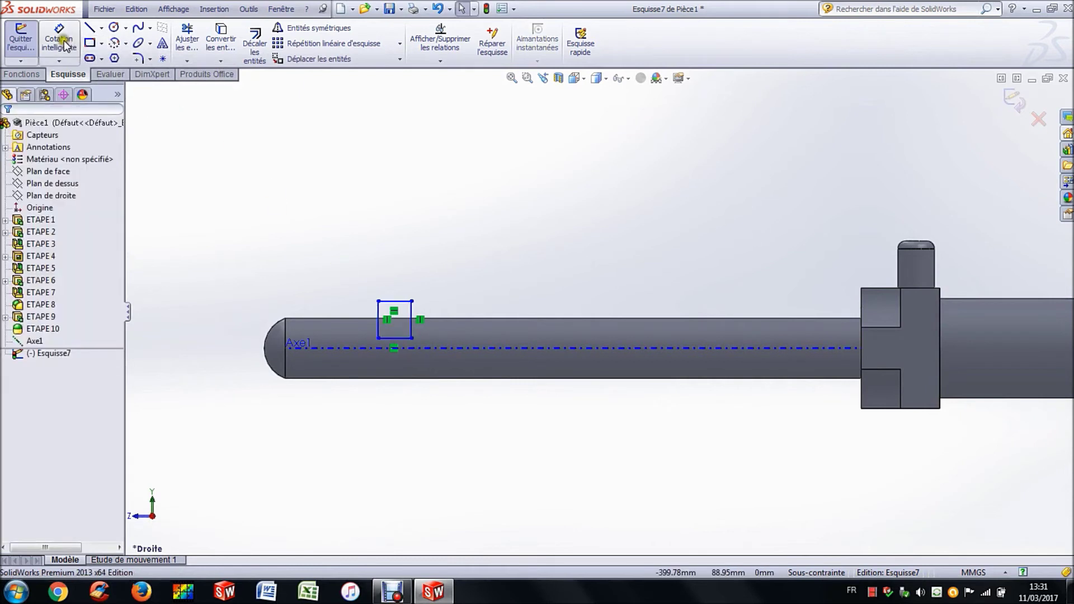
# Dimension the rectangle's width to 4 mm.
pyautogui.click(62, 42)
pyautogui.click(394, 301)
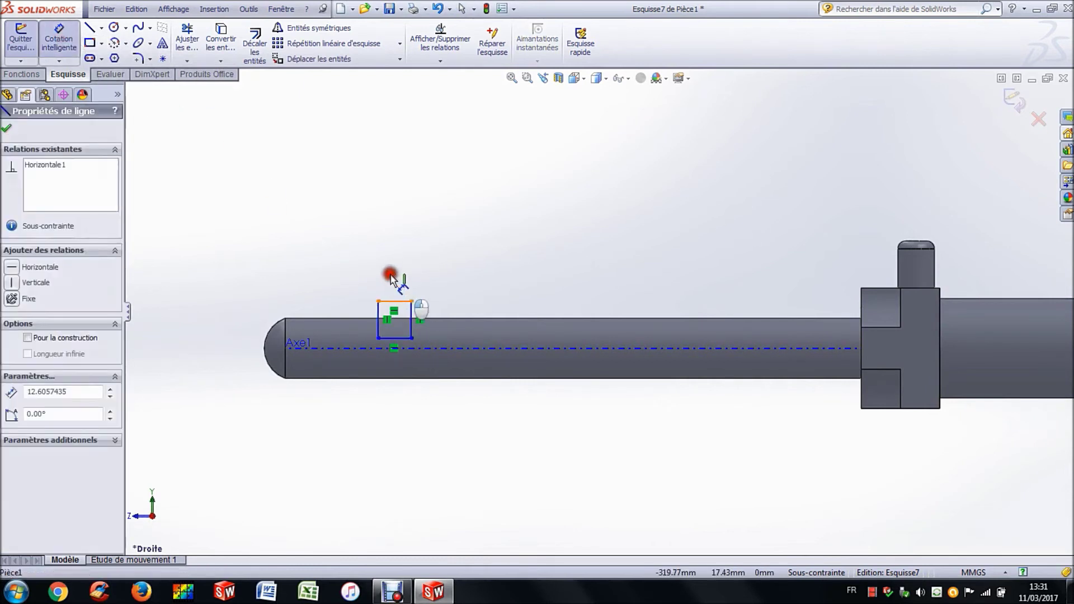
pyautogui.click(399, 254)
pyautogui.write('4')
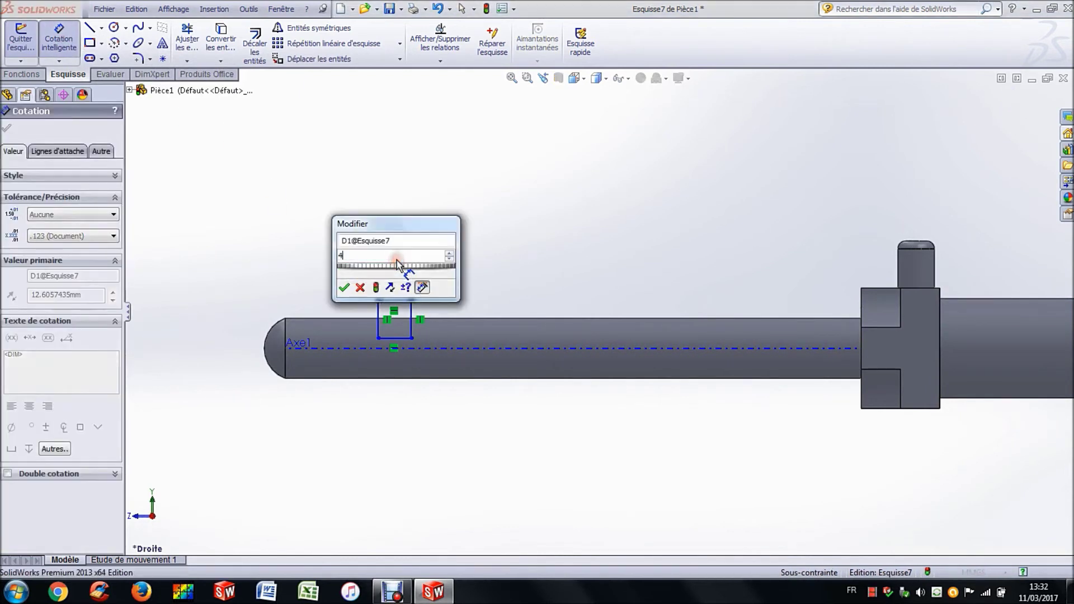
pyautogui.press('Return')
# Dimension the distance between the rectangle's nearer vertical side and the end block's outer face to 180 mm.
pyautogui.moveTo(390, 316); pyautogui.dragTo(859, 314)
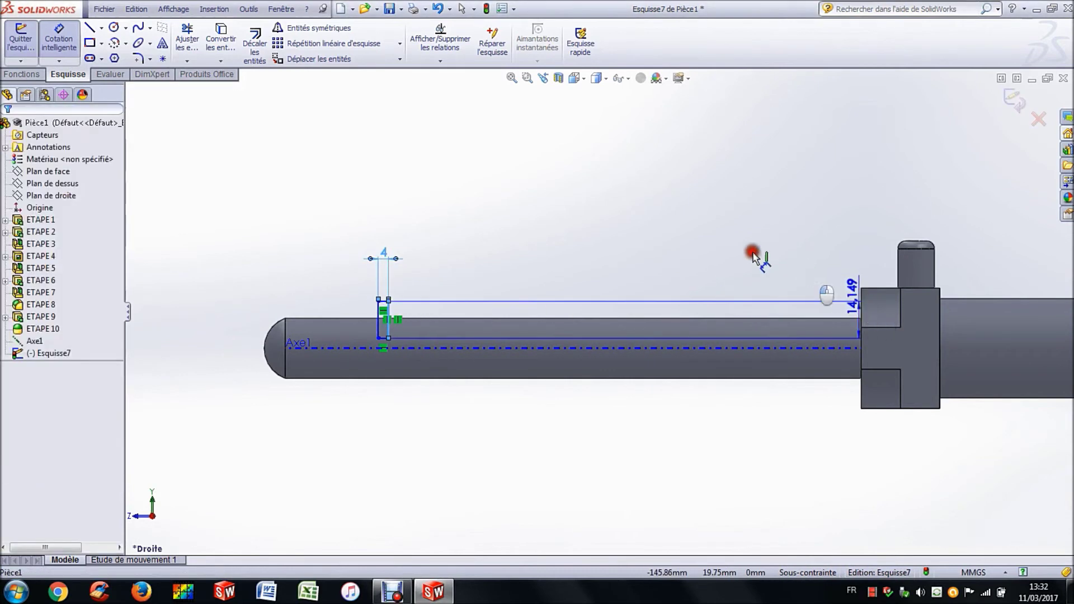
pyautogui.click(794, 301)
pyautogui.click(657, 245)
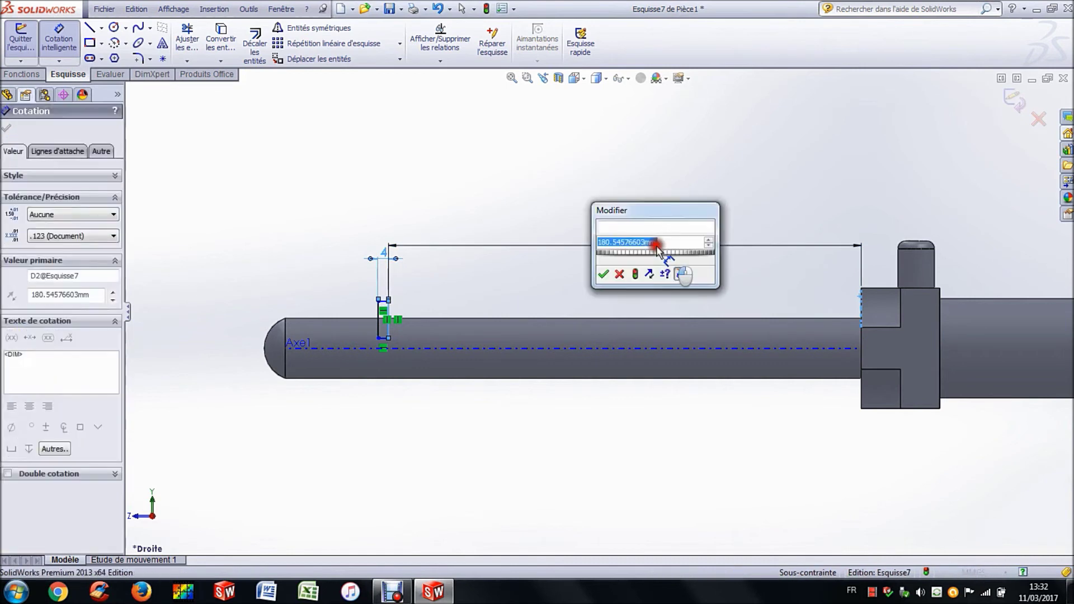
pyautogui.write('180')
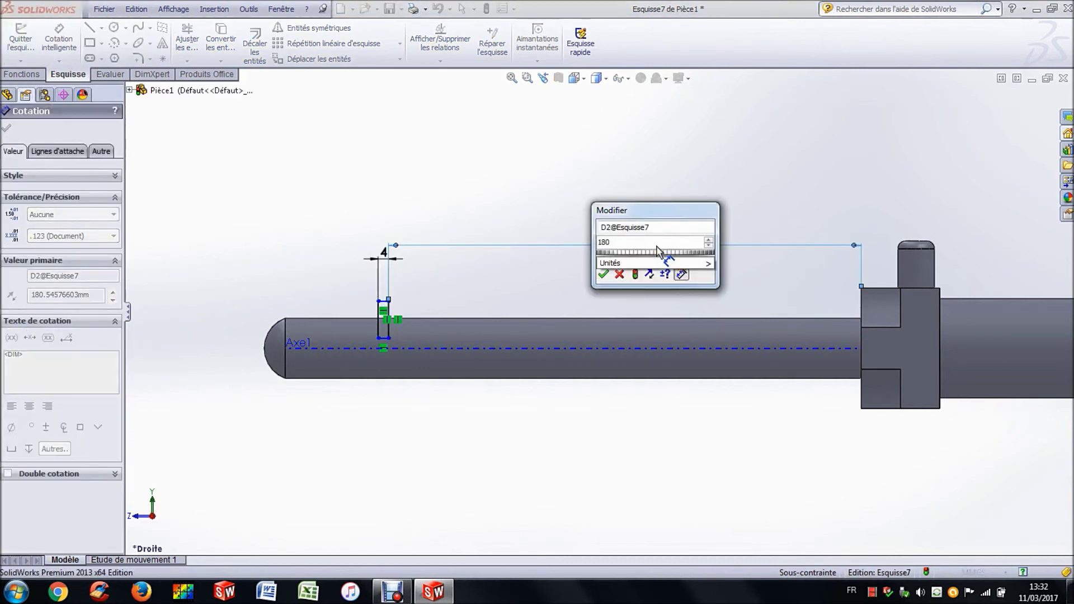
pyautogui.press('Return')
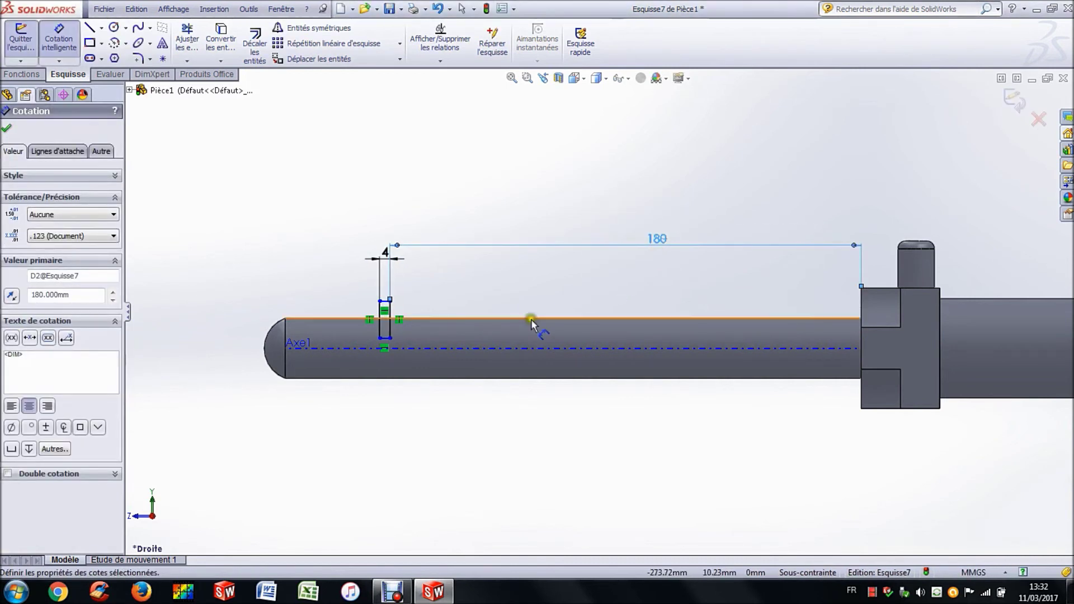
# Dimension the rectangle's lower side to 4 mm below the rod's upper edge.
pyautogui.scroll(-4, 419, 342)
pyautogui.scroll(-1, 416, 342)
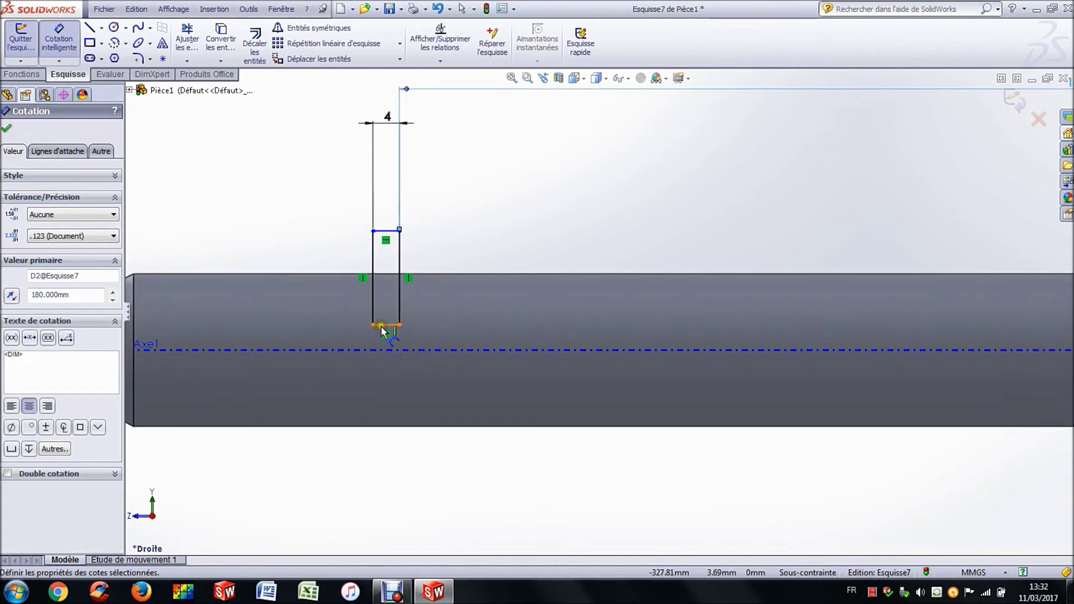
pyautogui.click(386, 325)
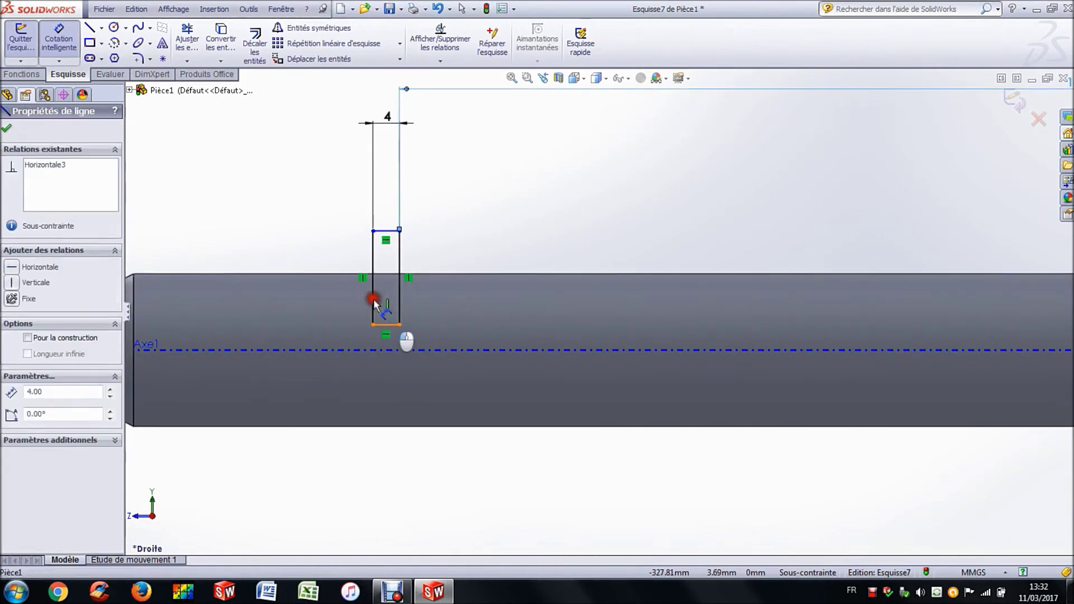
pyautogui.click(334, 275)
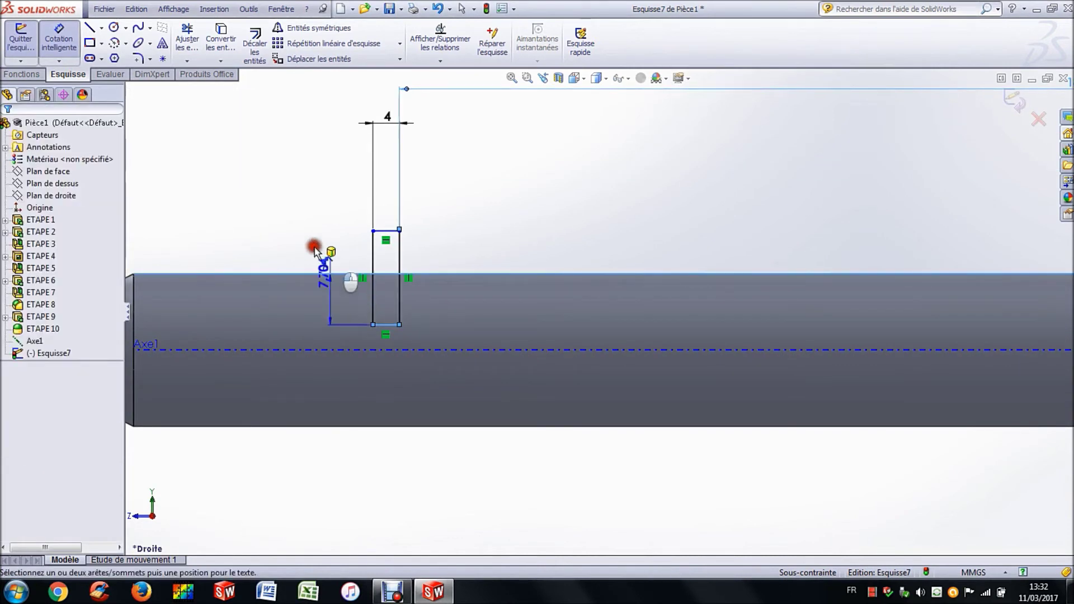
pyautogui.click(278, 219)
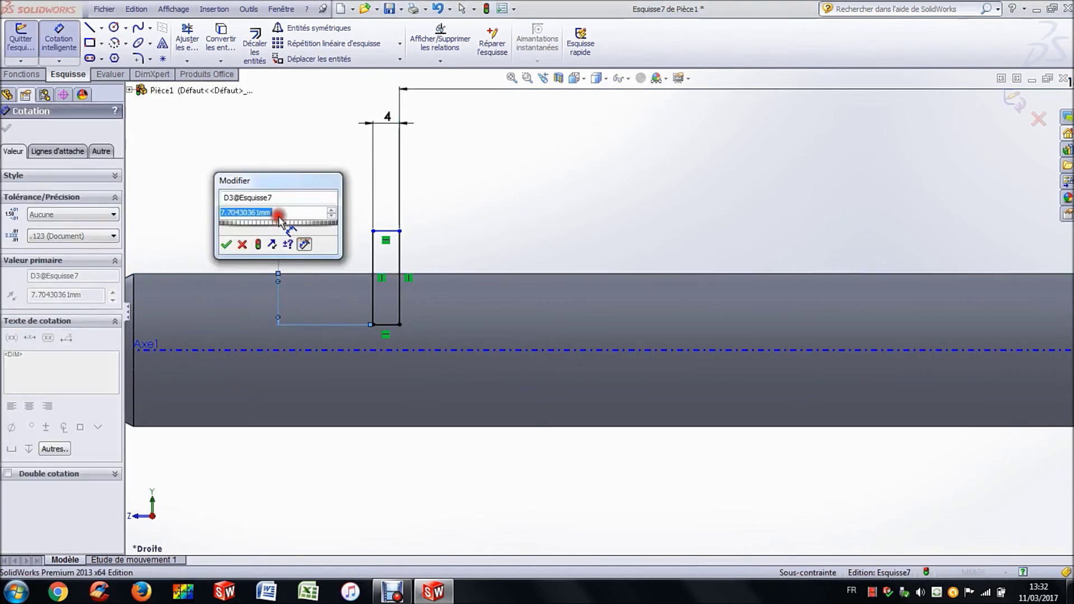
pyautogui.write('4')
pyautogui.press('Return')
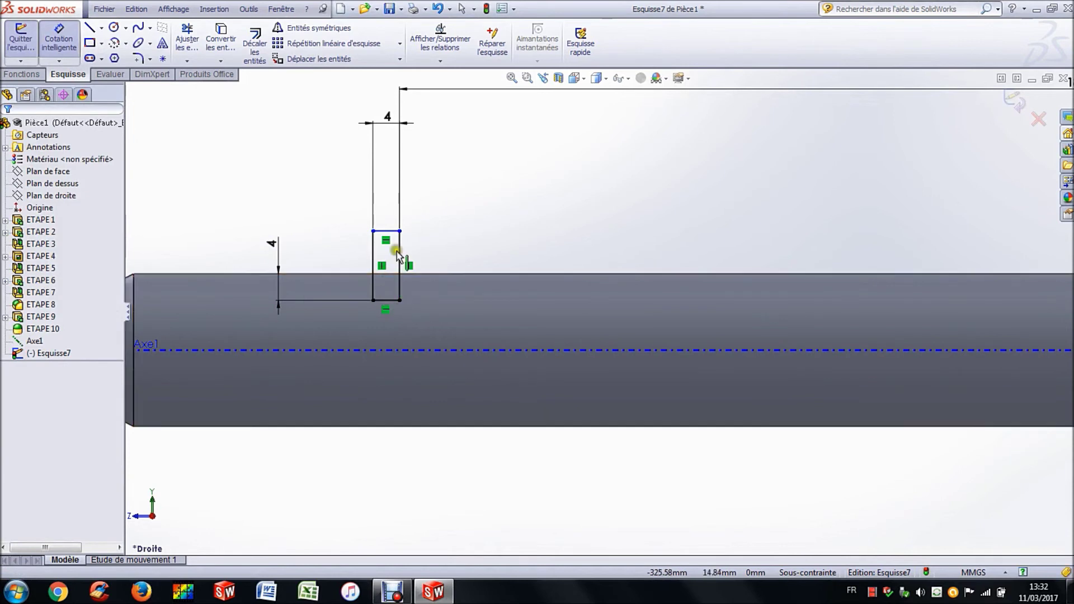
# Stretch the rectangle upward by its upper corner to about Y 22.1 mm, well clear of the rod.
pyautogui.press('Escape')
pyautogui.click(399, 230)
pyautogui.moveTo(399, 215)
pyautogui.mouseDown()
pyautogui.moveTo(403, 173)
pyautogui.moveTo(403, 254)
pyautogui.moveTo(400, 204)
pyautogui.mouseUp()
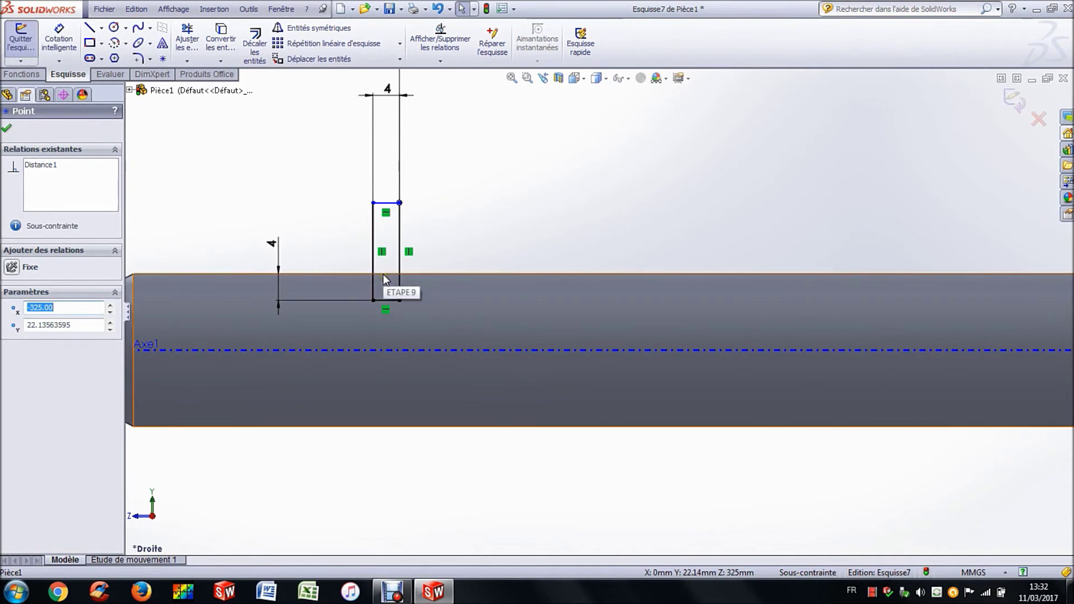
pyautogui.click(328, 220)
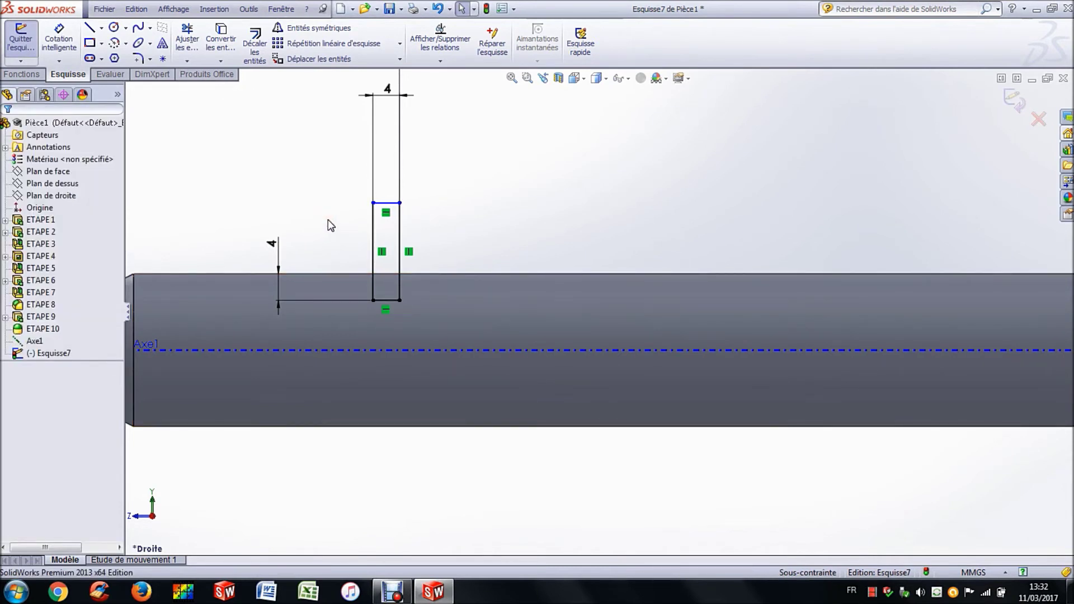
# Cut the groove by revolving the rectangle sketch 360° about Axe1.
pyautogui.press('f')
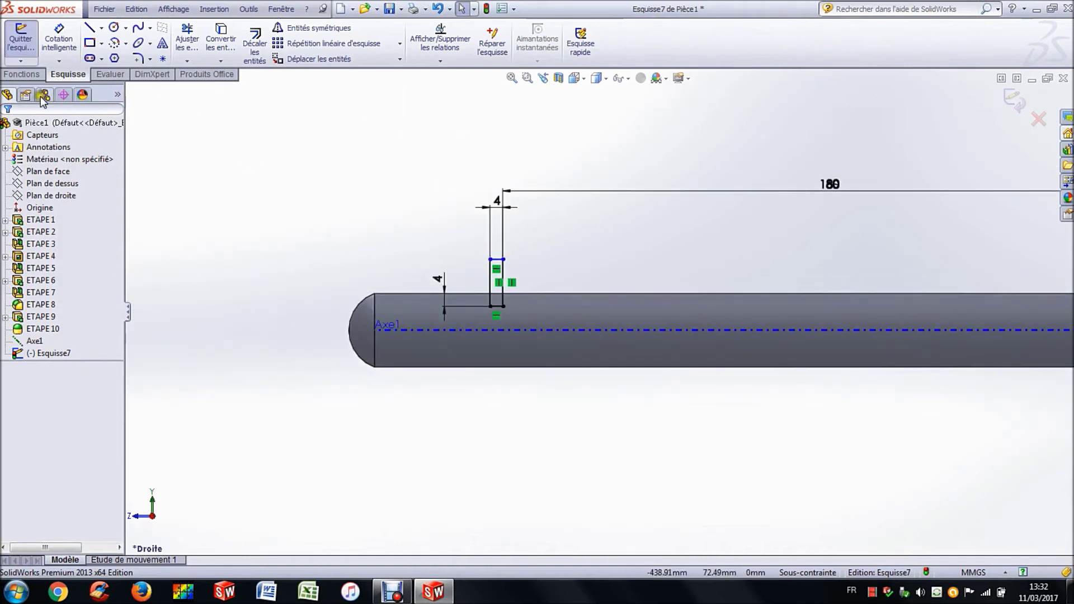
pyautogui.click(32, 74)
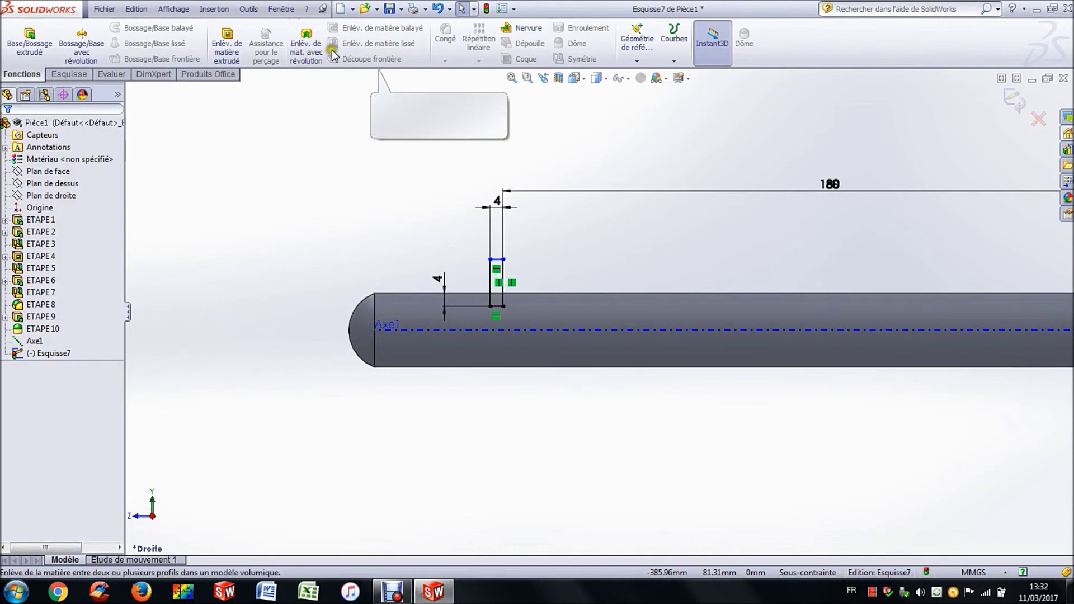
pyautogui.click(307, 44)
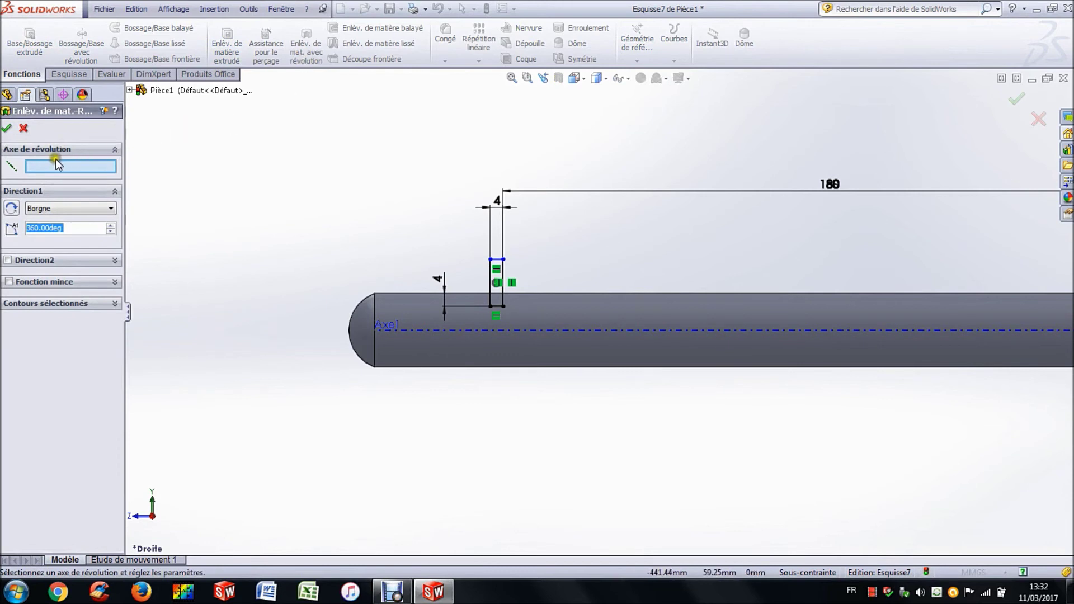
pyautogui.click(47, 165)
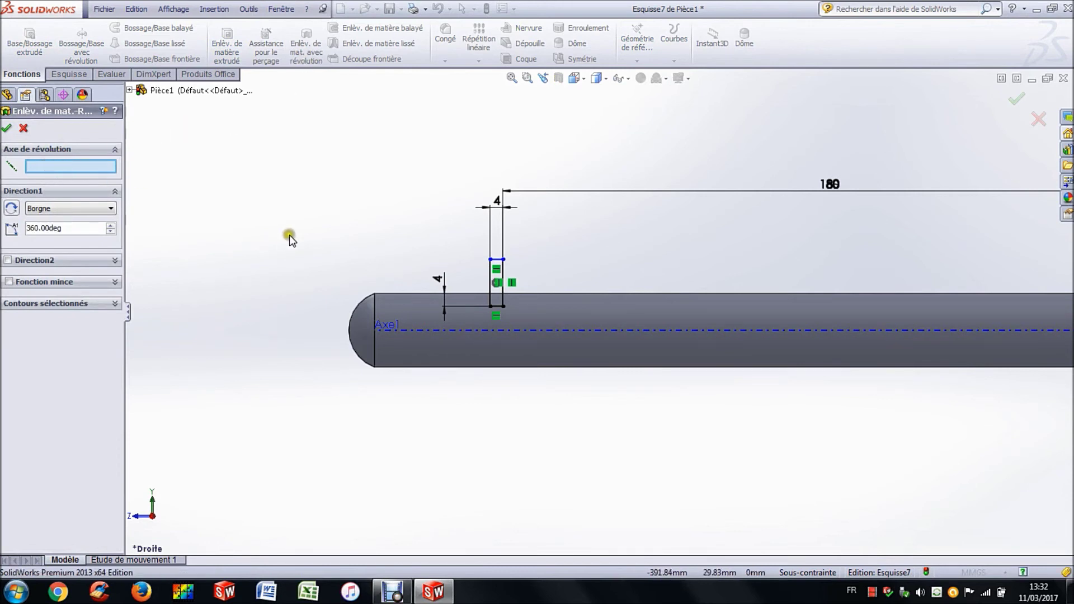
pyautogui.click(412, 332)
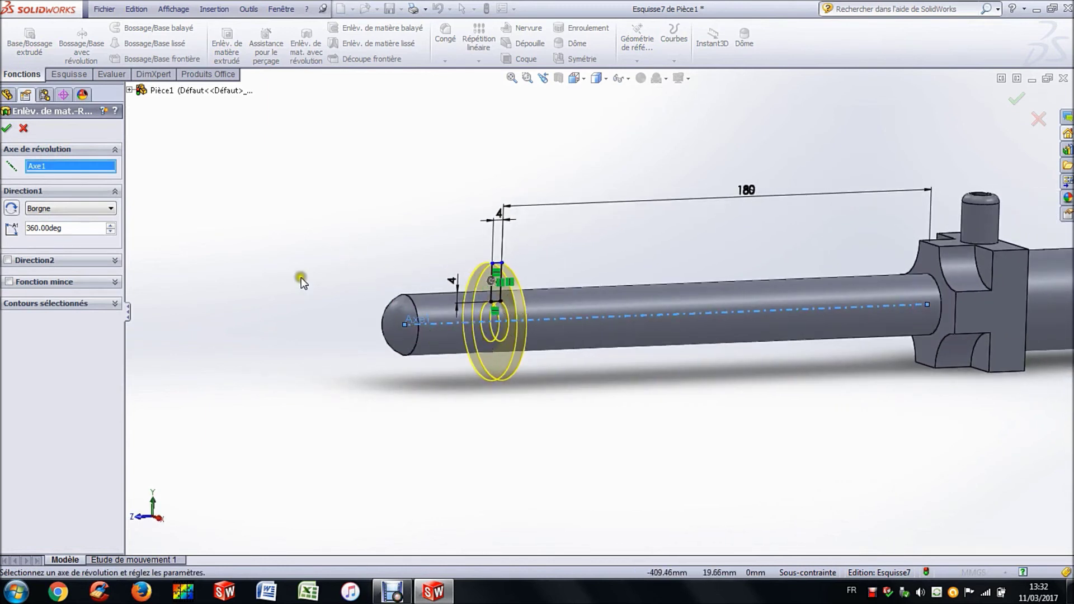
pyautogui.click(8, 130)
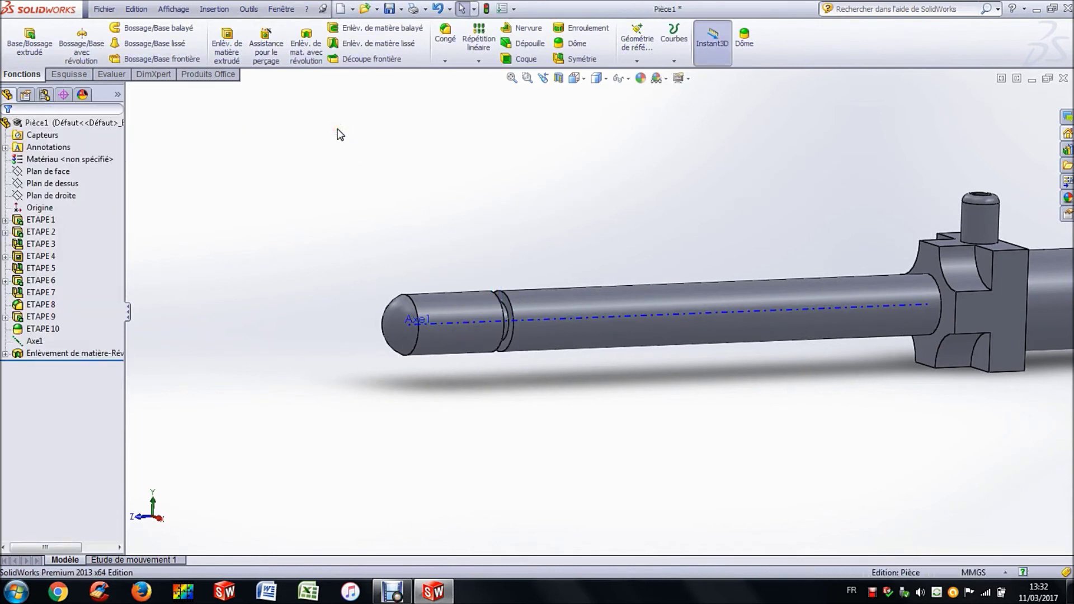
# Rename the revolved groove cut as ETAPE 12.
pyautogui.scroll(-3, 504, 295)
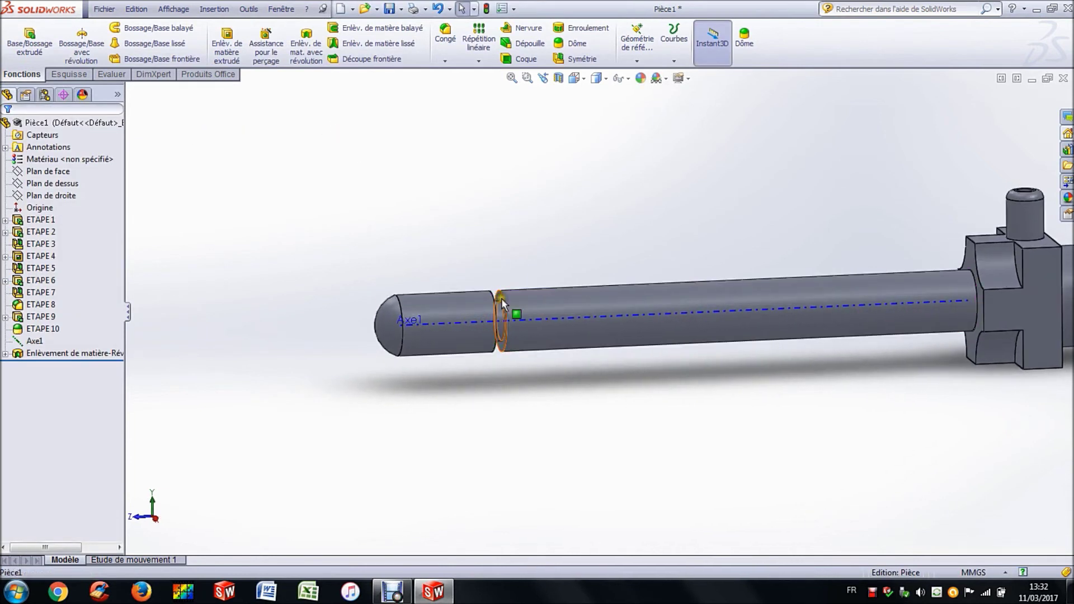
pyautogui.click(523, 240)
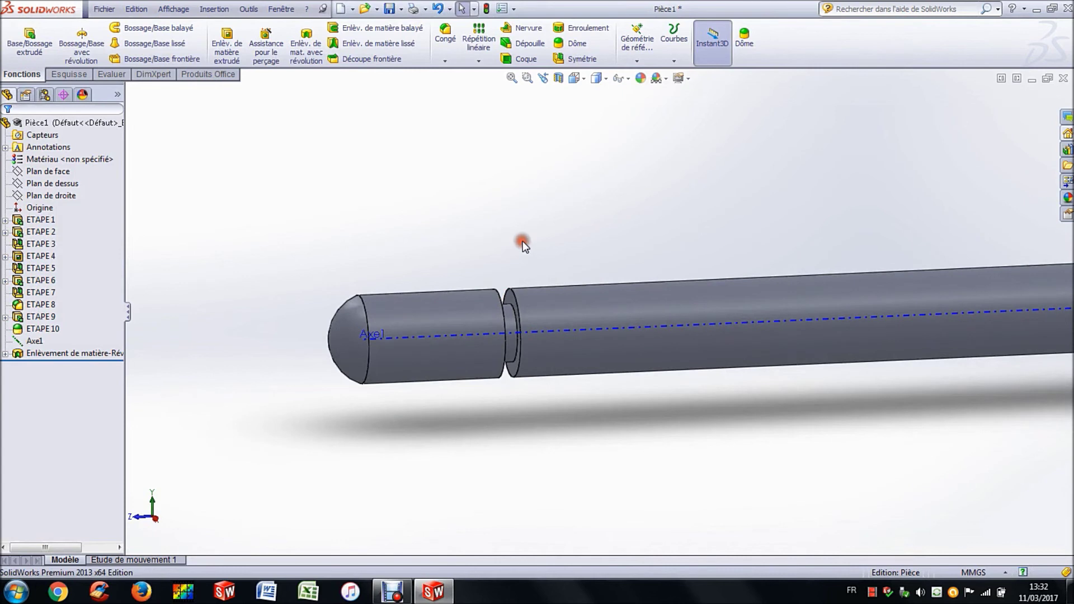
pyautogui.click(74, 350)
pyautogui.click(45, 354)
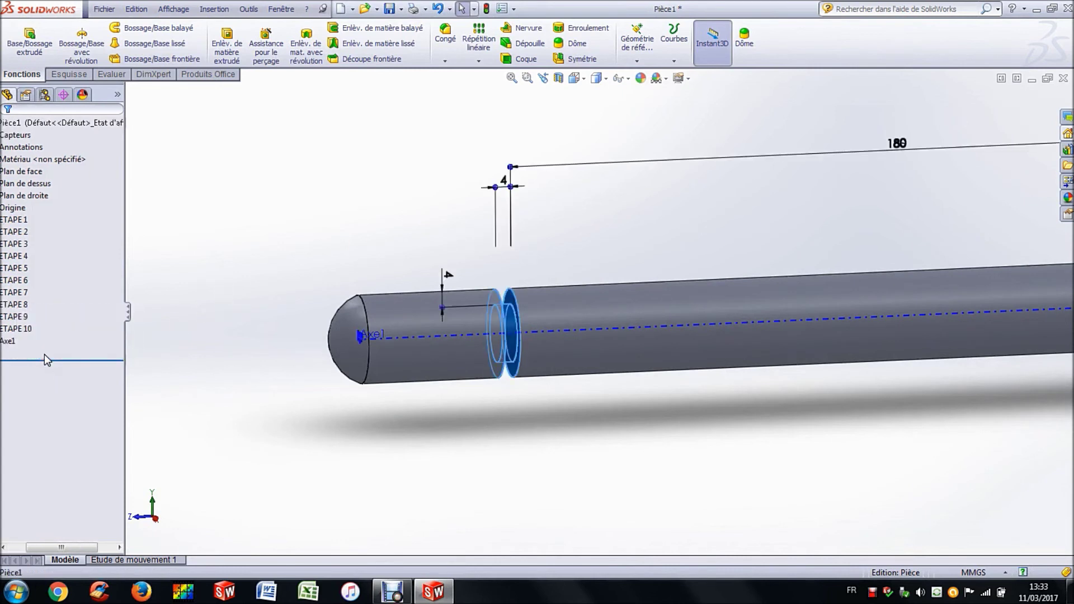
pyautogui.write('ETAPE 12')
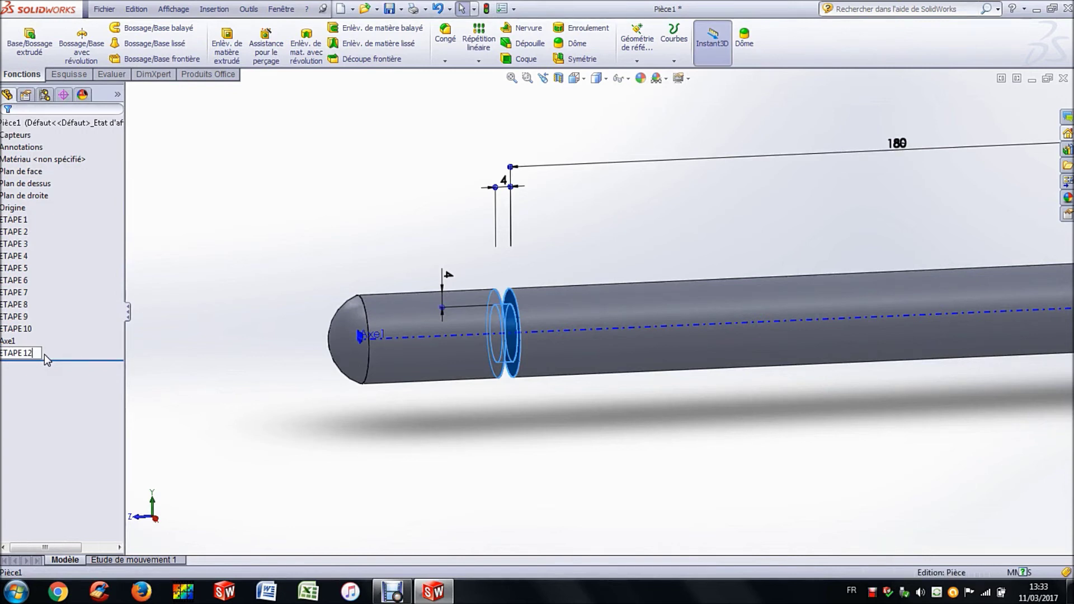
pyautogui.press('Return')
pyautogui.click(249, 287)
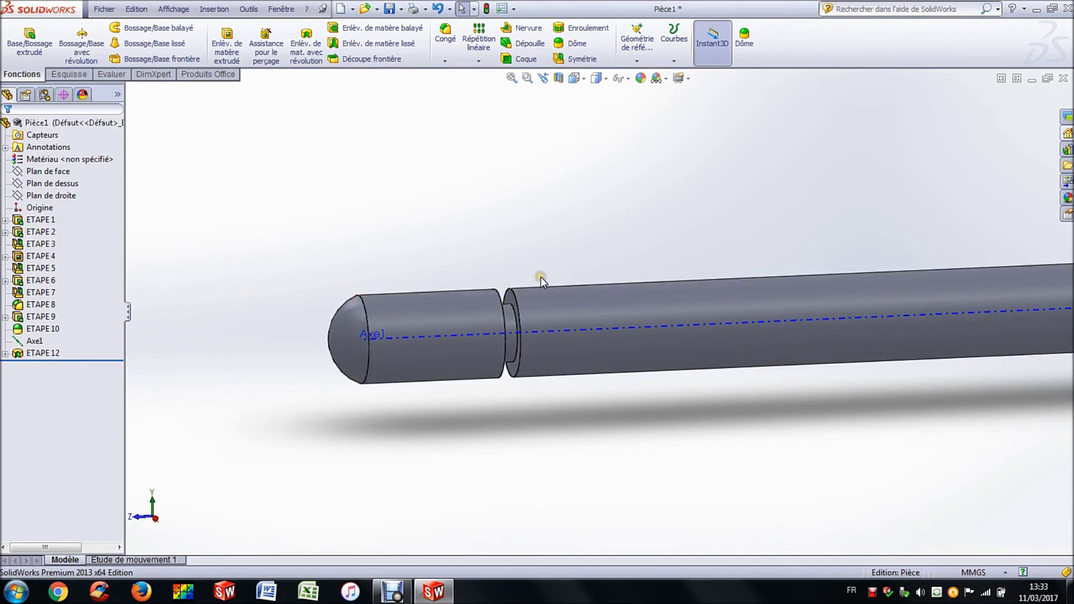
# Start a linear pattern of the ETAPE 12 groove with Axe1 as its direction.
pyautogui.scroll(3, 543, 245)
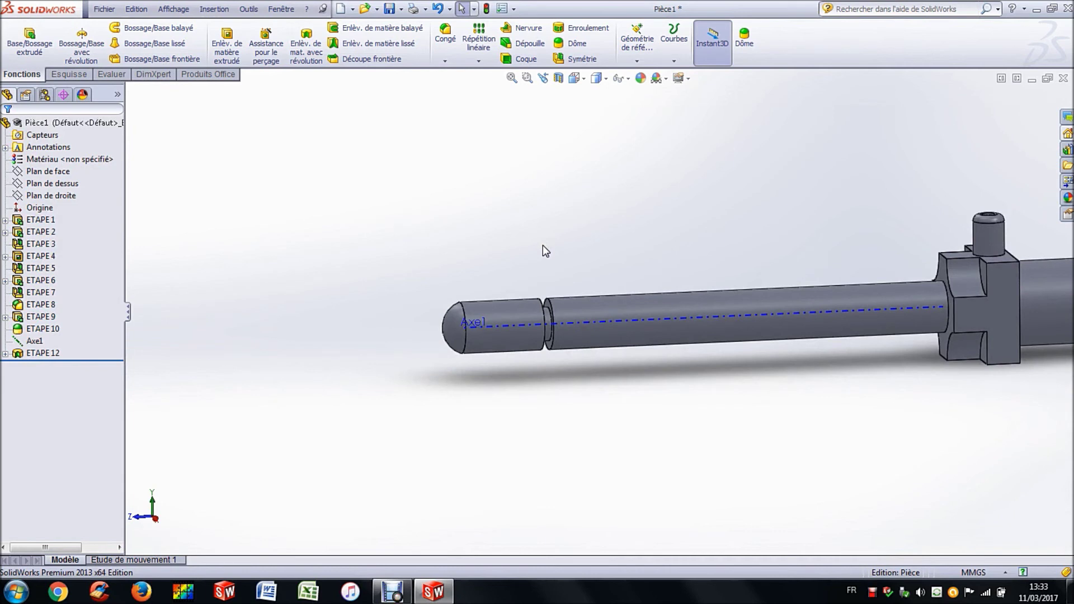
pyautogui.click(480, 45)
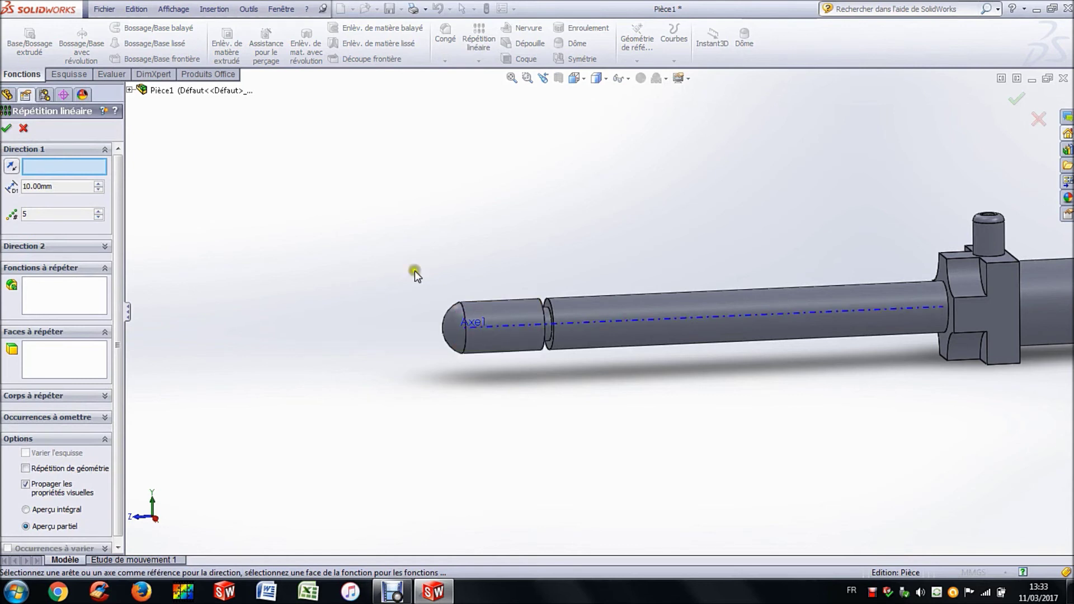
pyautogui.click(130, 90)
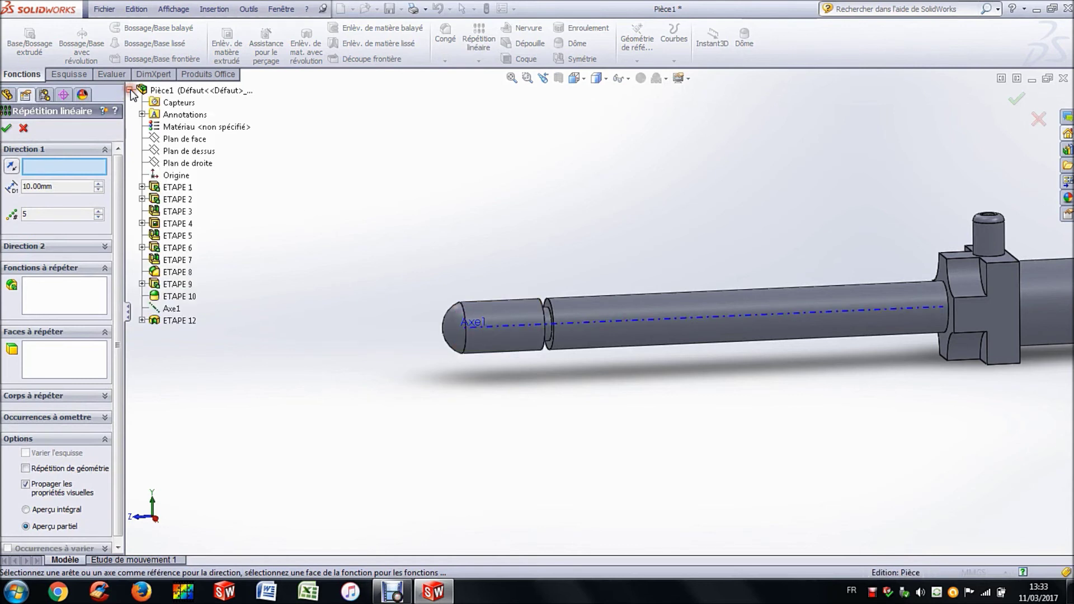
pyautogui.click(170, 309)
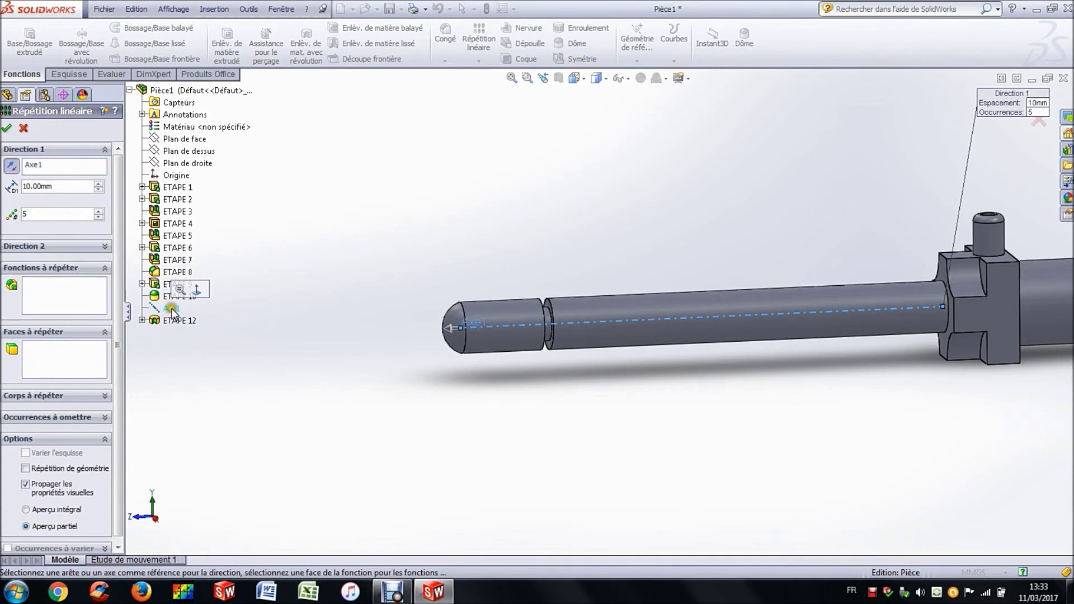
pyautogui.click(69, 287)
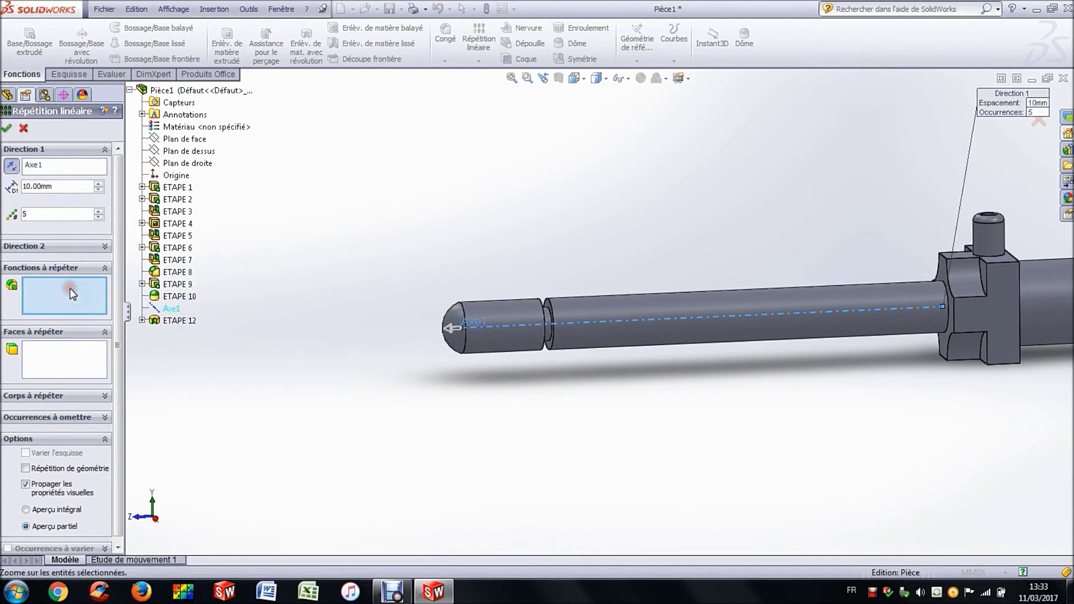
pyautogui.click(180, 321)
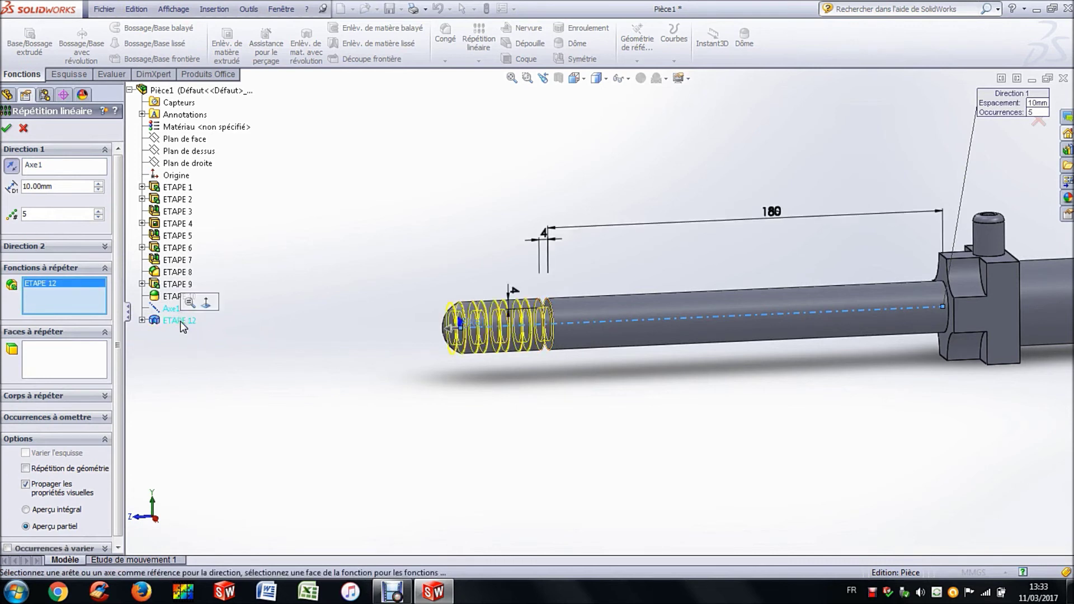
# Set the pattern to 3 occurrences at 10 mm spacing toward the rod's domed end and create it.
pyautogui.click(98, 218)
pyautogui.click(98, 218)
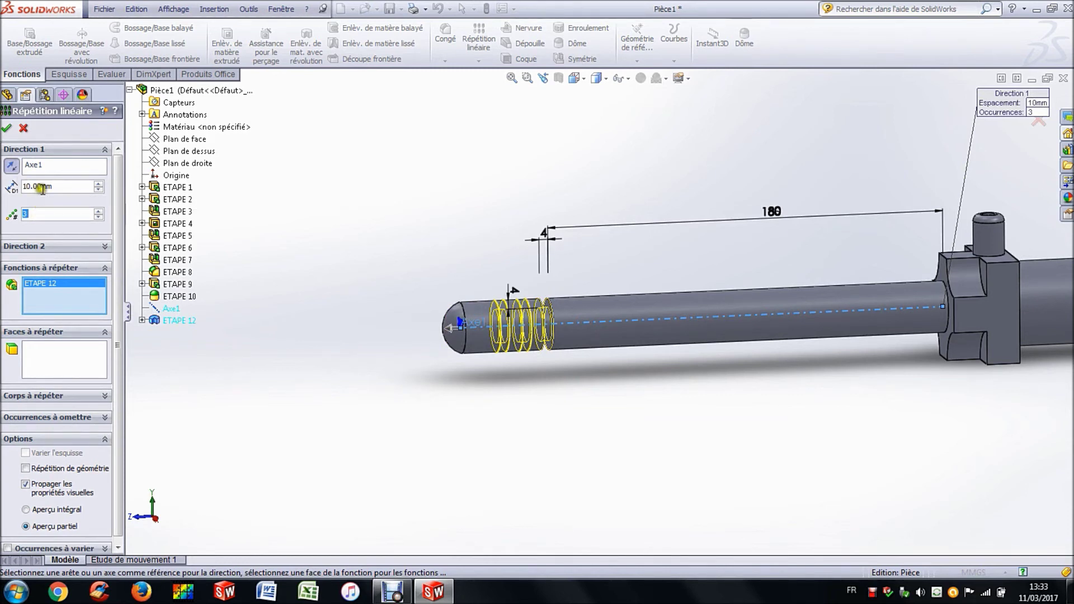
pyautogui.moveTo(367, 229); pyautogui.dragTo(350, 230, button='middle')
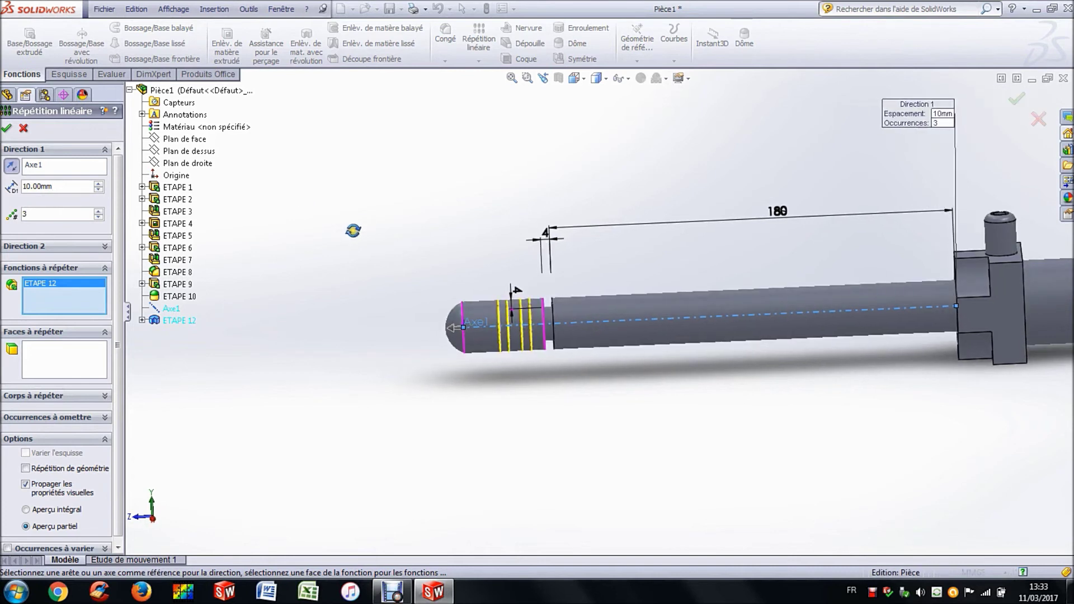
pyautogui.scroll(-3, 545, 327)
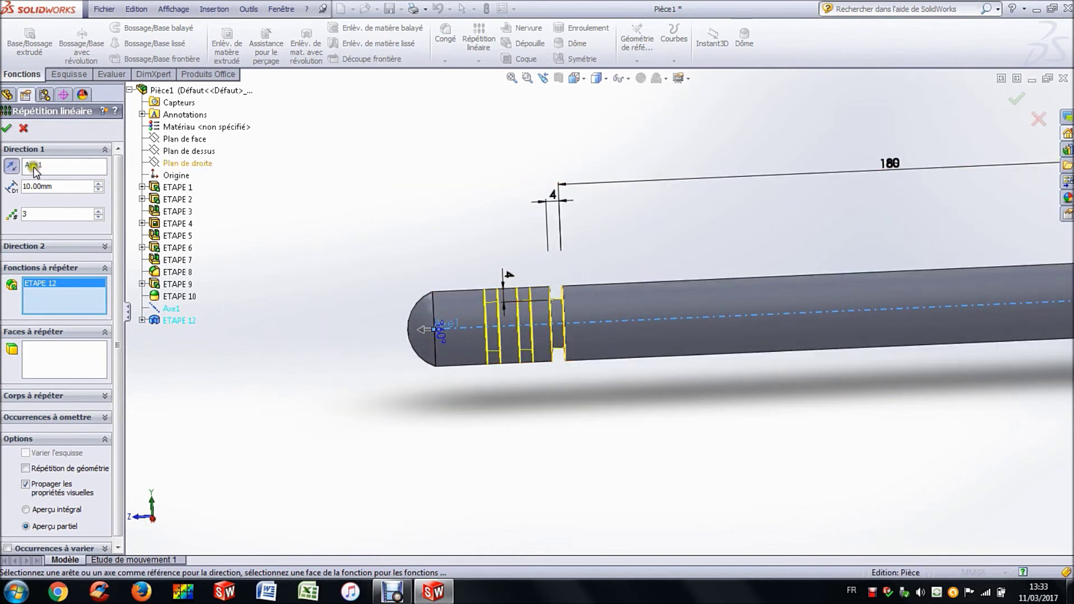
pyautogui.click(11, 167)
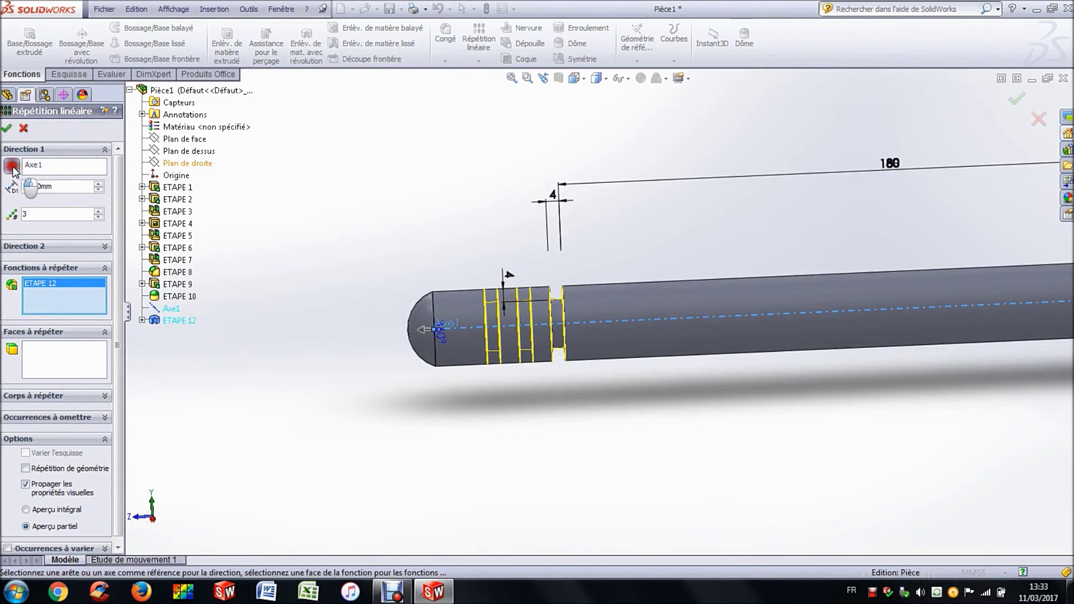
pyautogui.click(12, 168)
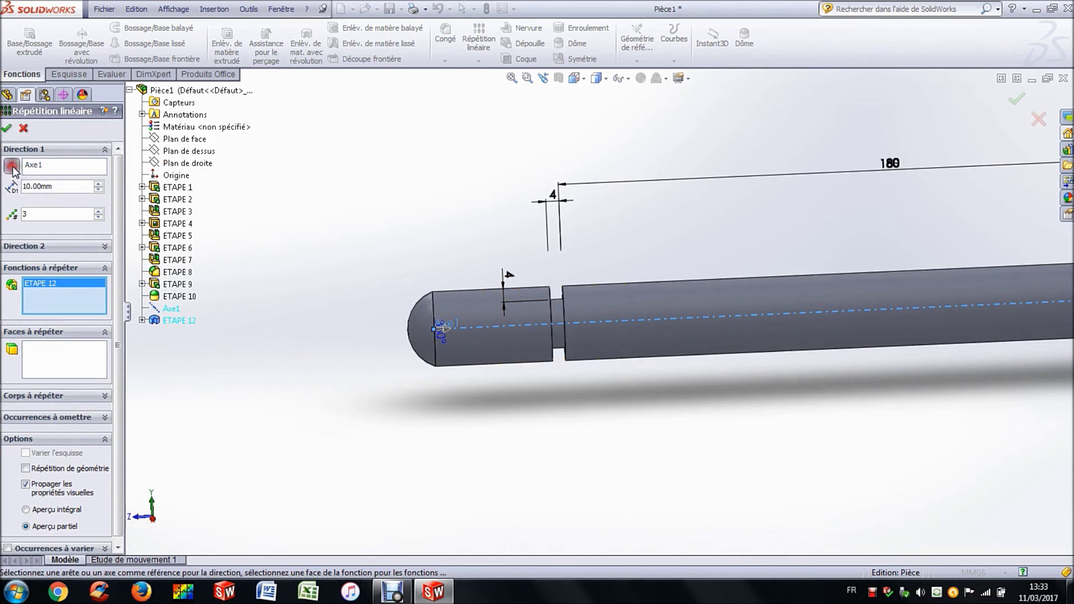
pyautogui.click(7, 128)
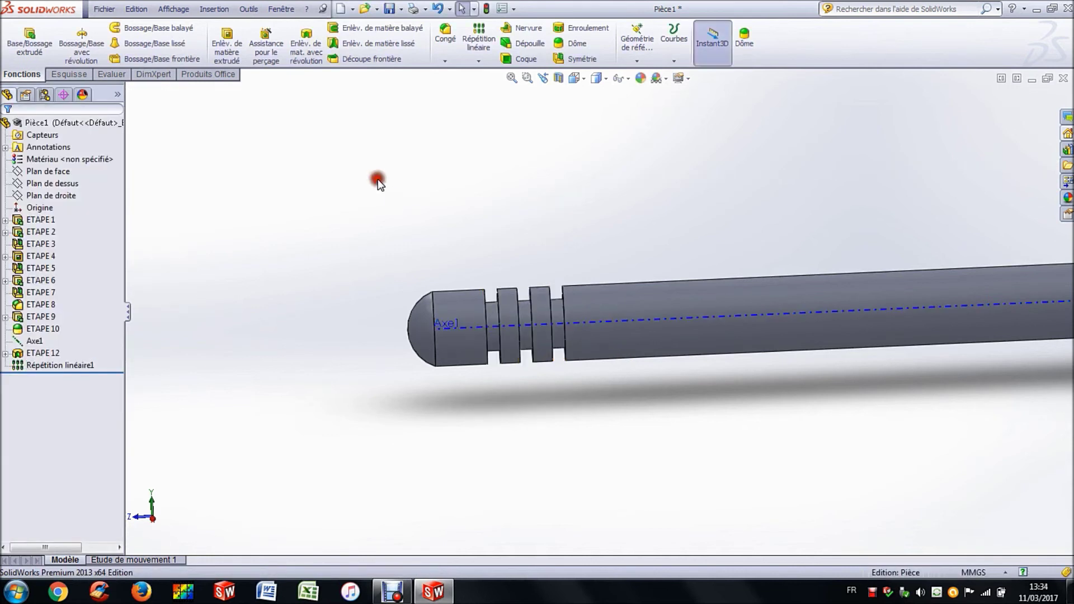
# Rename the groove's linear pattern as ETAPE 13.
pyautogui.scroll(3, 369, 162)
pyautogui.moveTo(368, 160); pyautogui.dragTo(392, 247, button='middle')
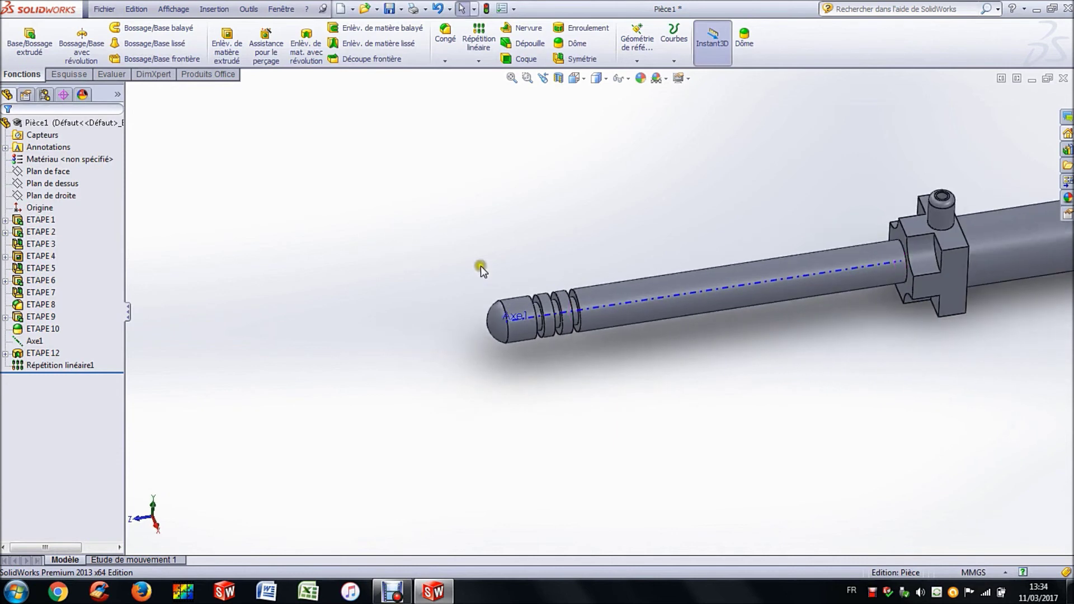
pyautogui.scroll(-5, 587, 310)
pyautogui.scroll(3, 586, 311)
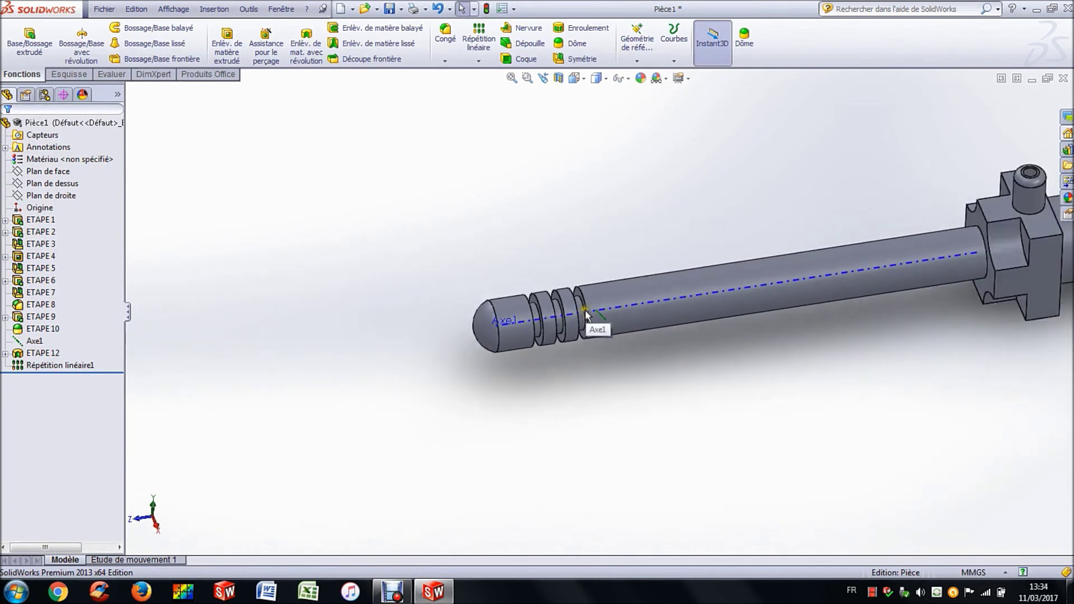
pyautogui.click(58, 367)
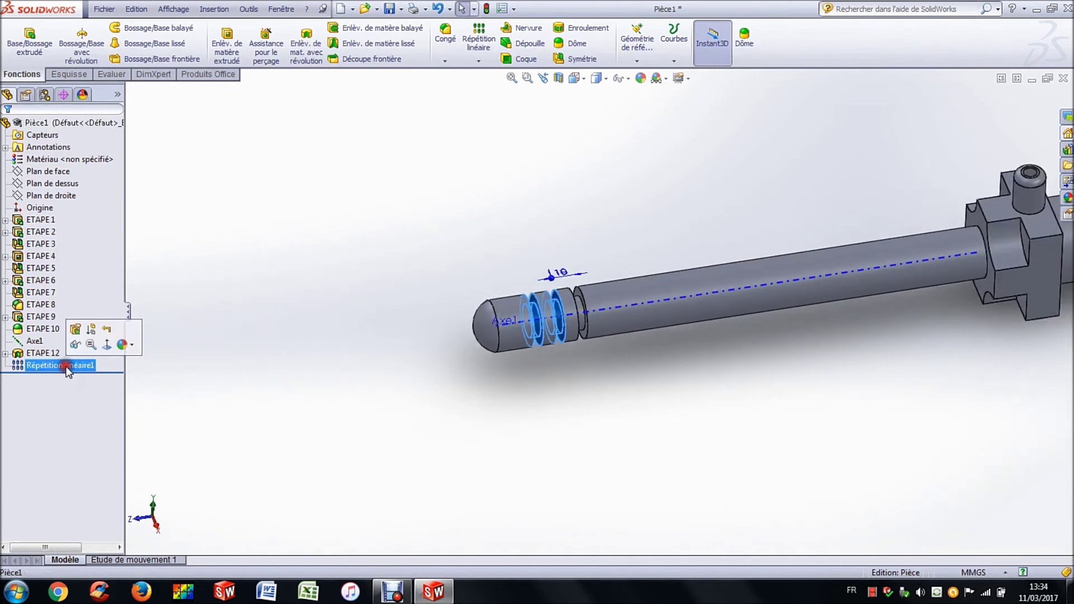
pyautogui.click(58, 366)
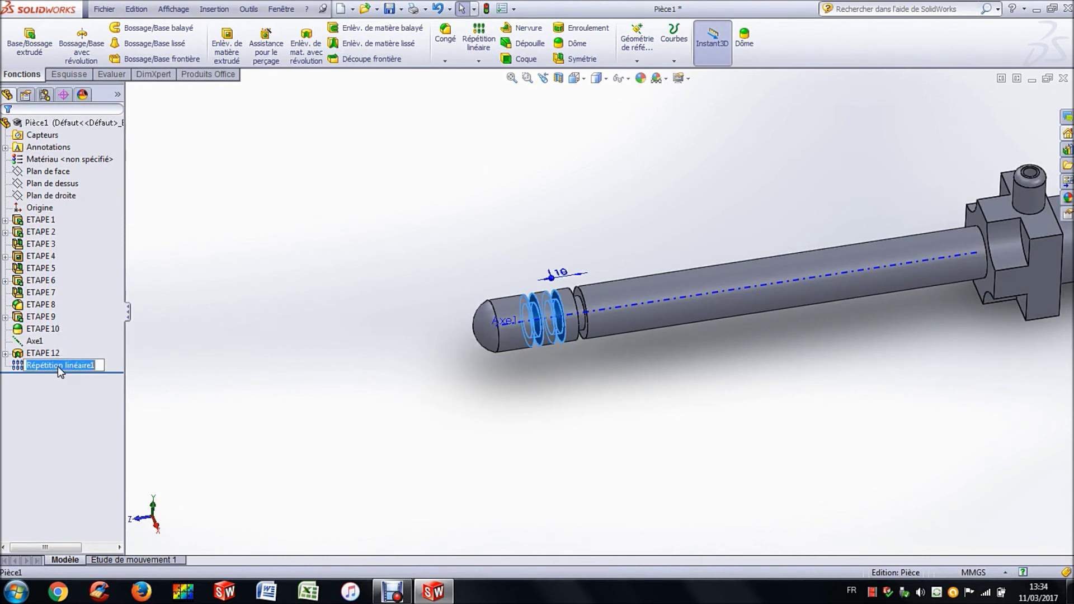
pyautogui.write('ETAPE 13')
pyautogui.click(272, 374)
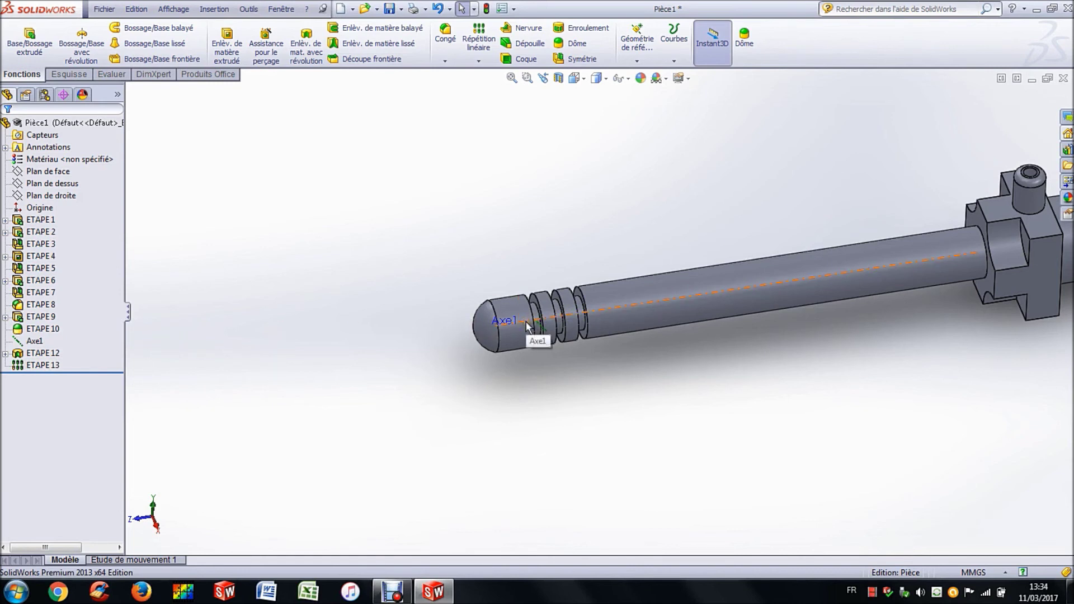
# Hide the reference axis Axe1 that runs through the rod.
pyautogui.click(36, 341)
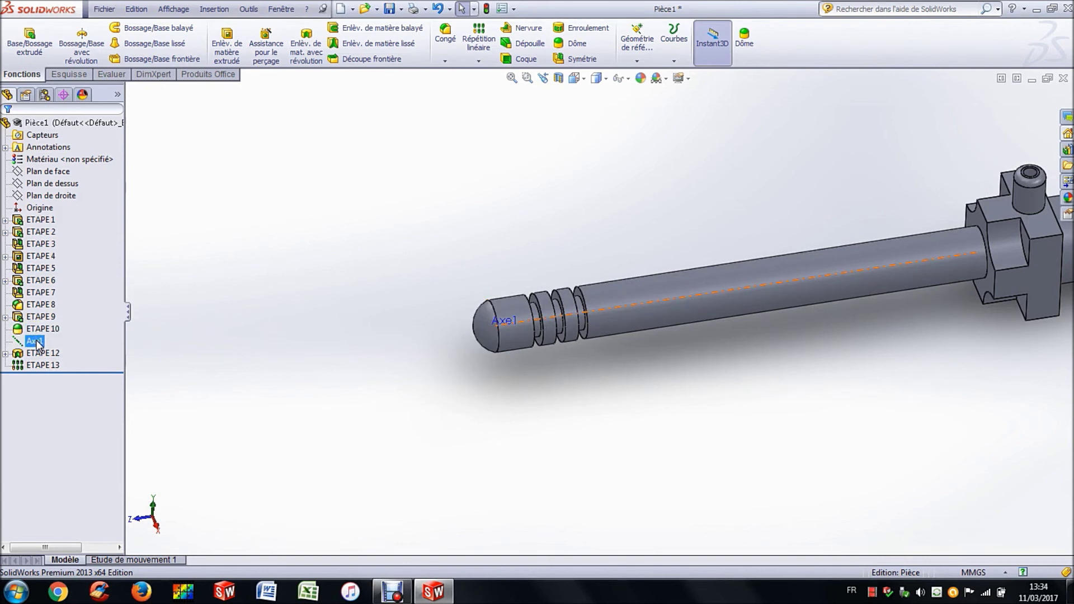
pyautogui.rightClick(37, 343)
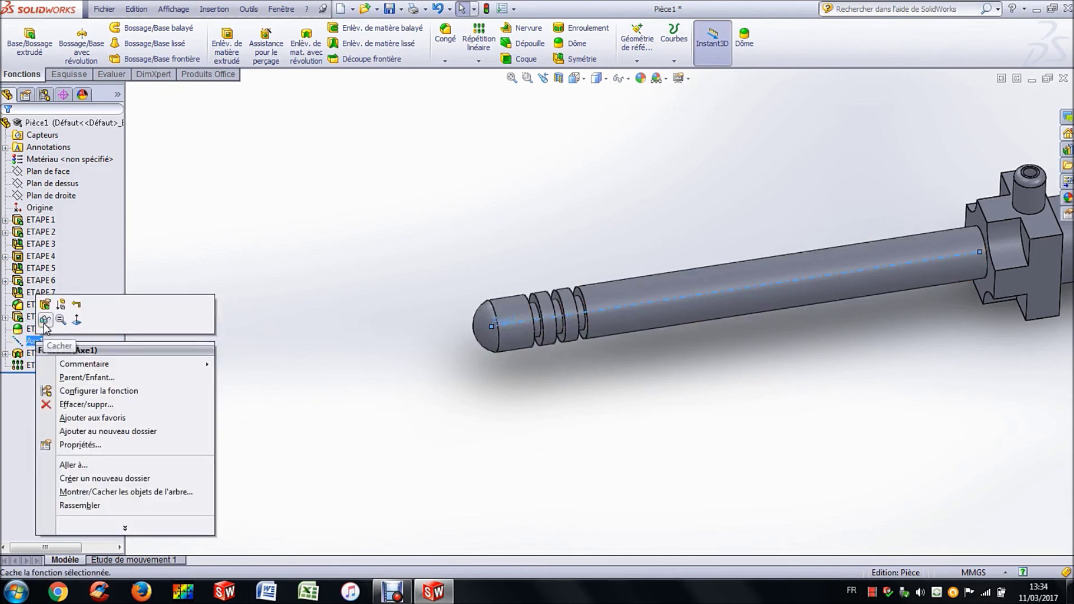
pyautogui.click(44, 322)
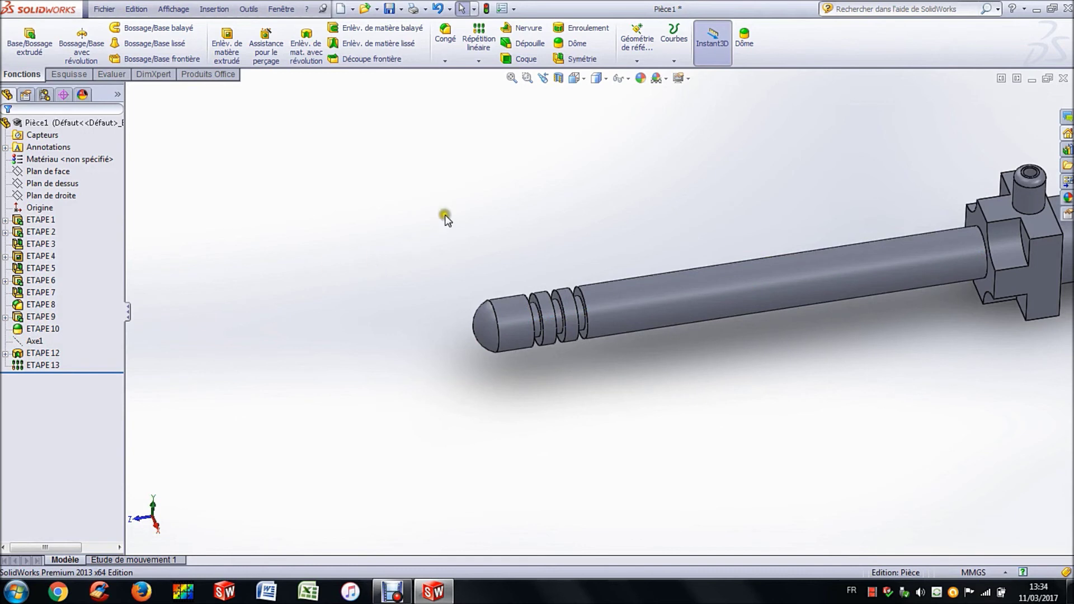
# Apply a black colour to the whole ETAPE 1 feature, the main cylinder body.
pyautogui.click(512, 78)
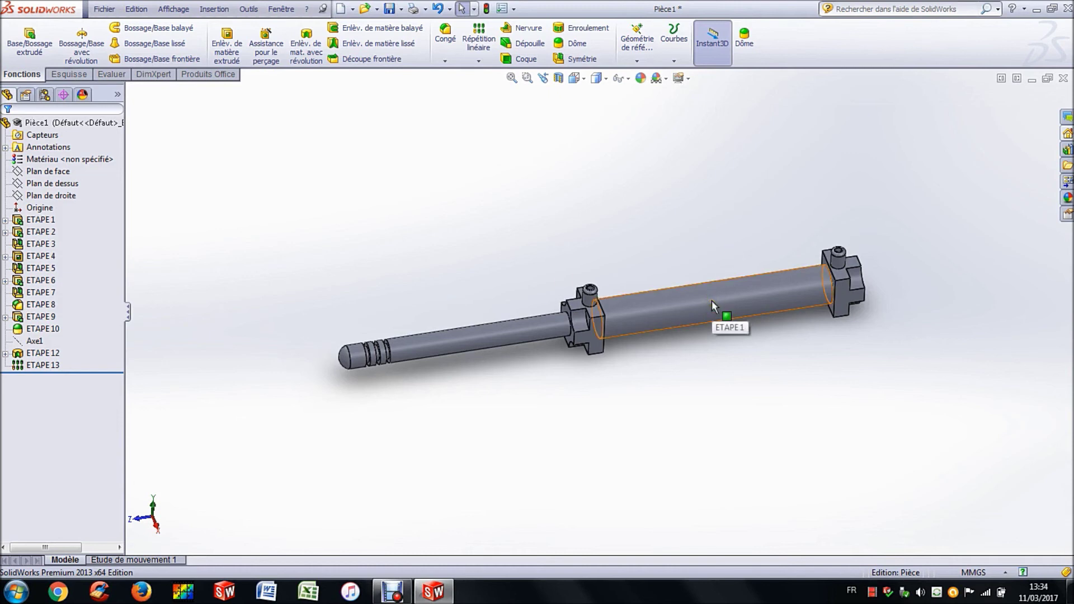
pyautogui.rightClick(683, 303)
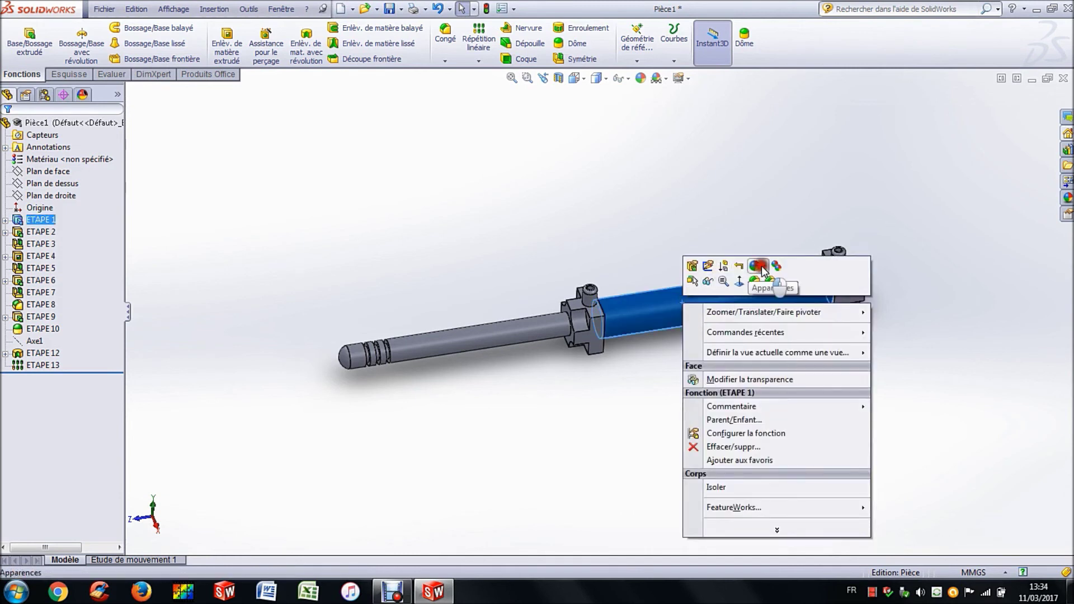
pyautogui.moveTo(764, 273)
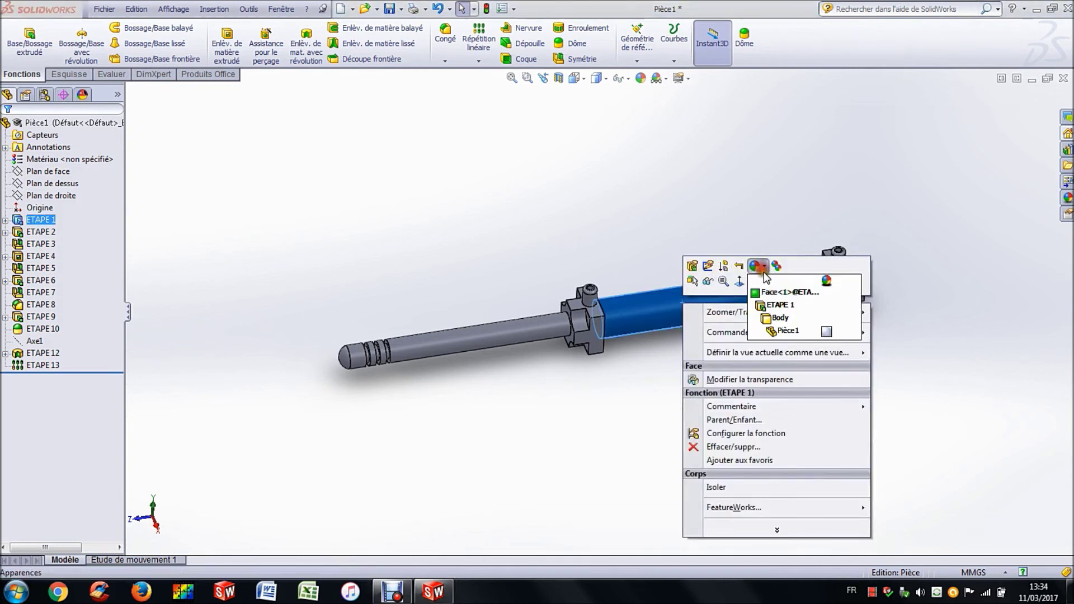
pyautogui.click(778, 305)
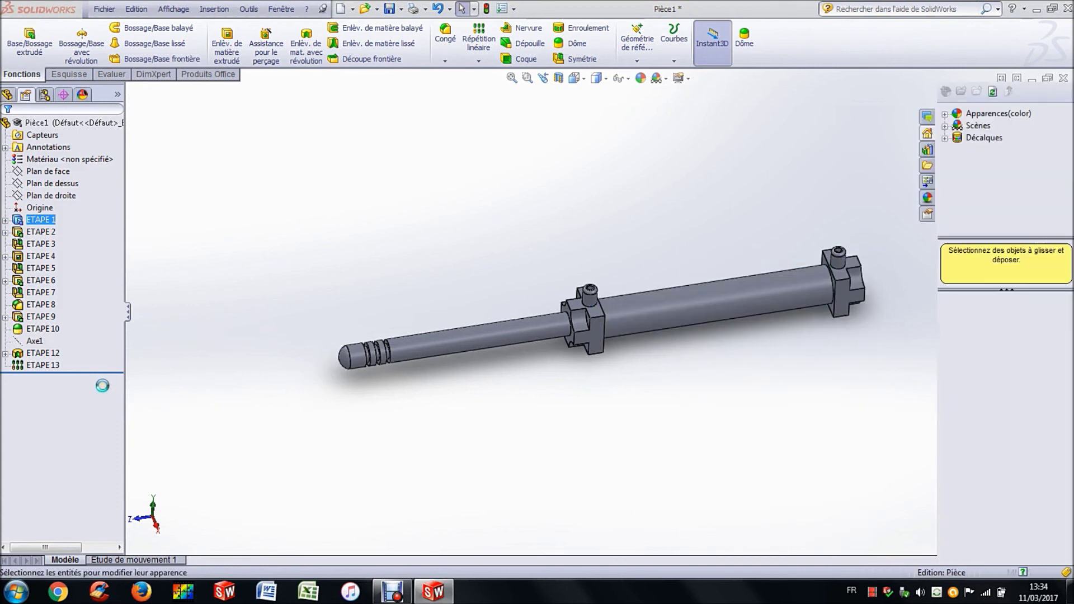
pyautogui.click(91, 414)
pyautogui.click(7, 127)
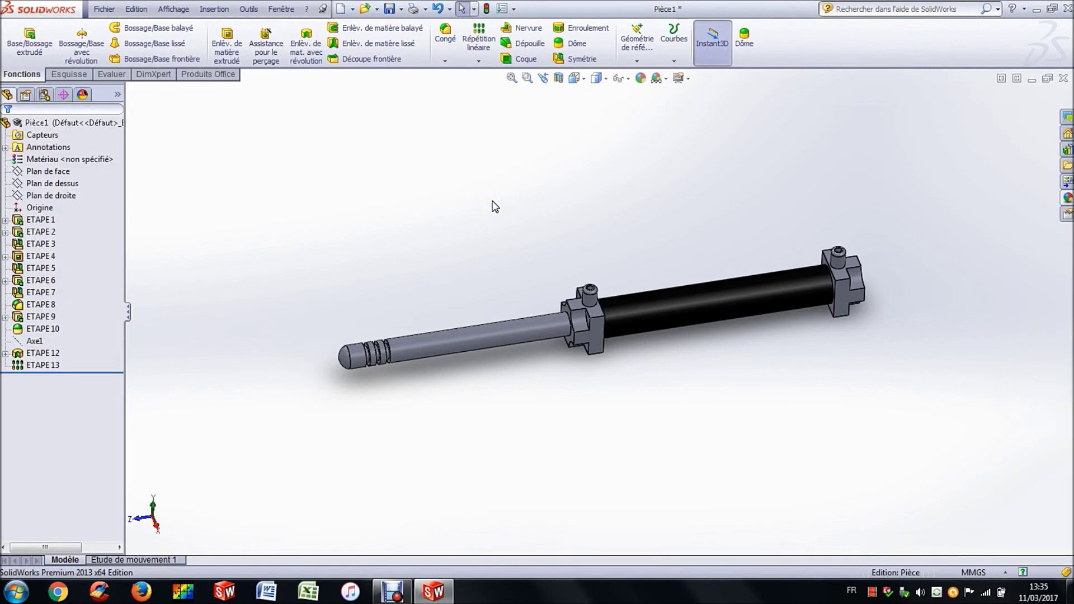
# Give the ETAPE 9 rod feature a green colour from the standard swatches (RGB 0, 255, 0).
pyautogui.rightClick(438, 337)
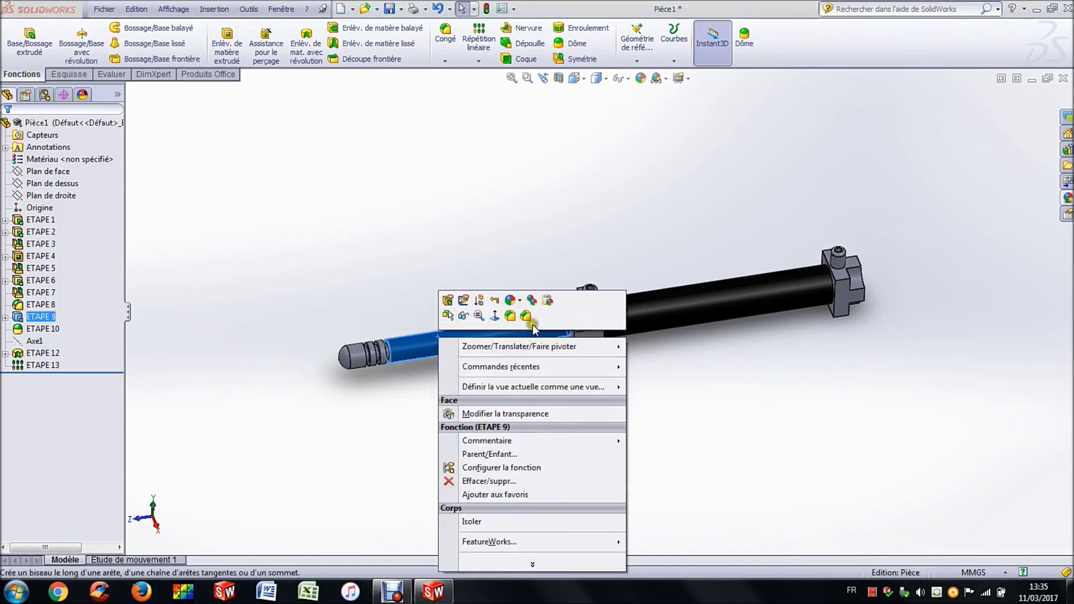
pyautogui.click(520, 307)
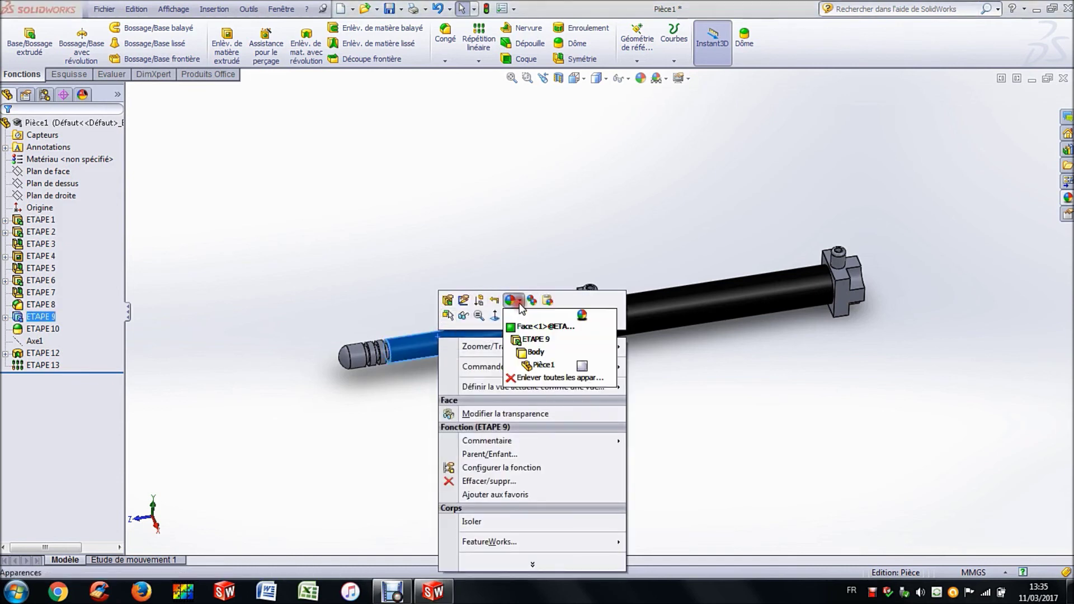
pyautogui.click(533, 339)
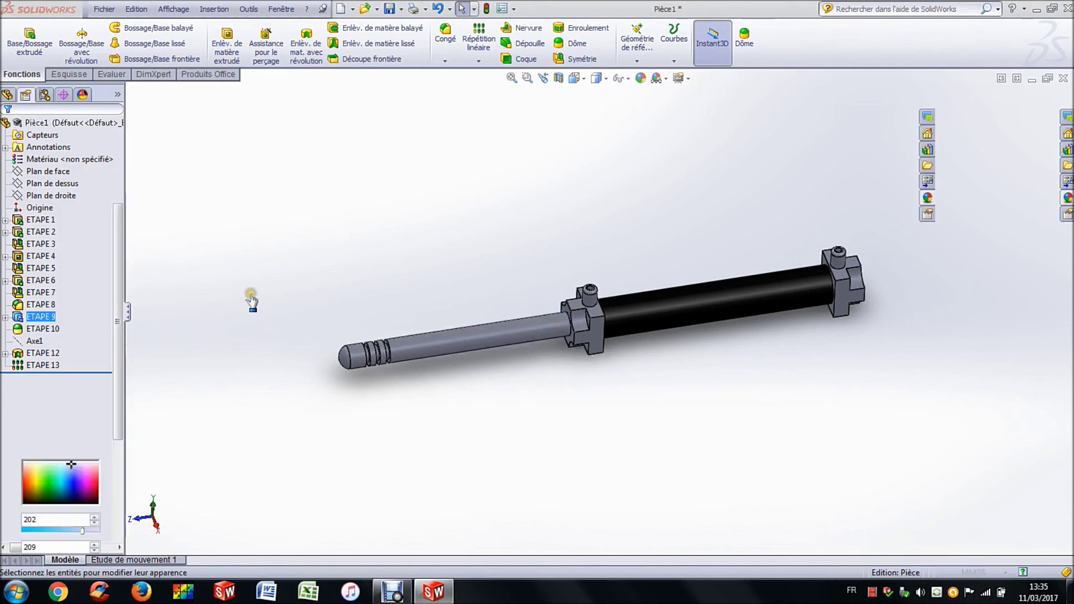
pyautogui.click(56, 399)
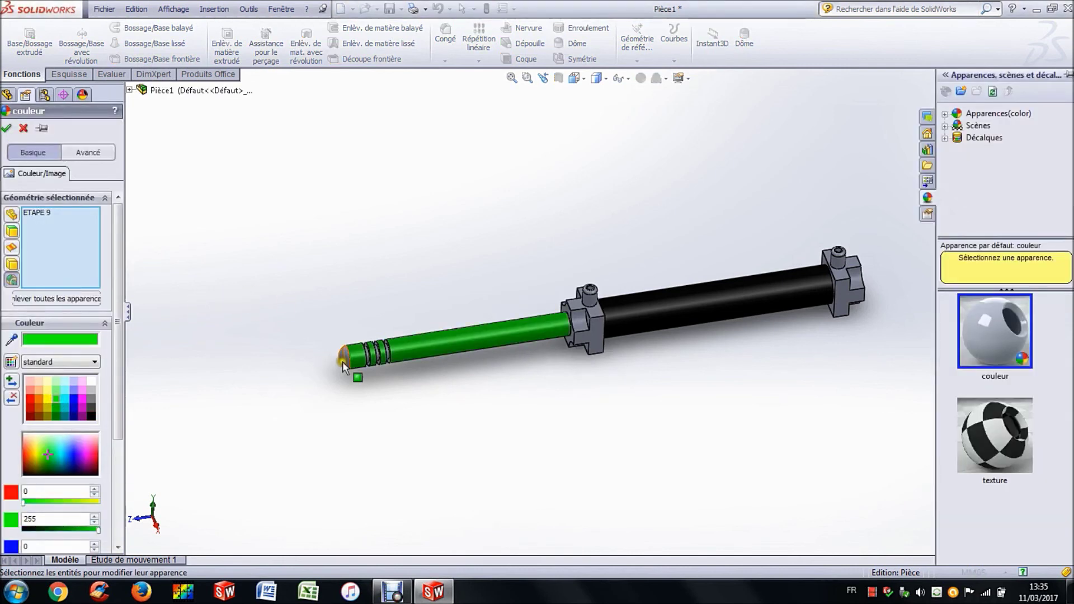
# Add the dome (ETAPE 10), the groove (ETAPE 12) and its pattern (ETAPE 13) to the green colouring and accept it.
pyautogui.scroll(-5, 339, 364)
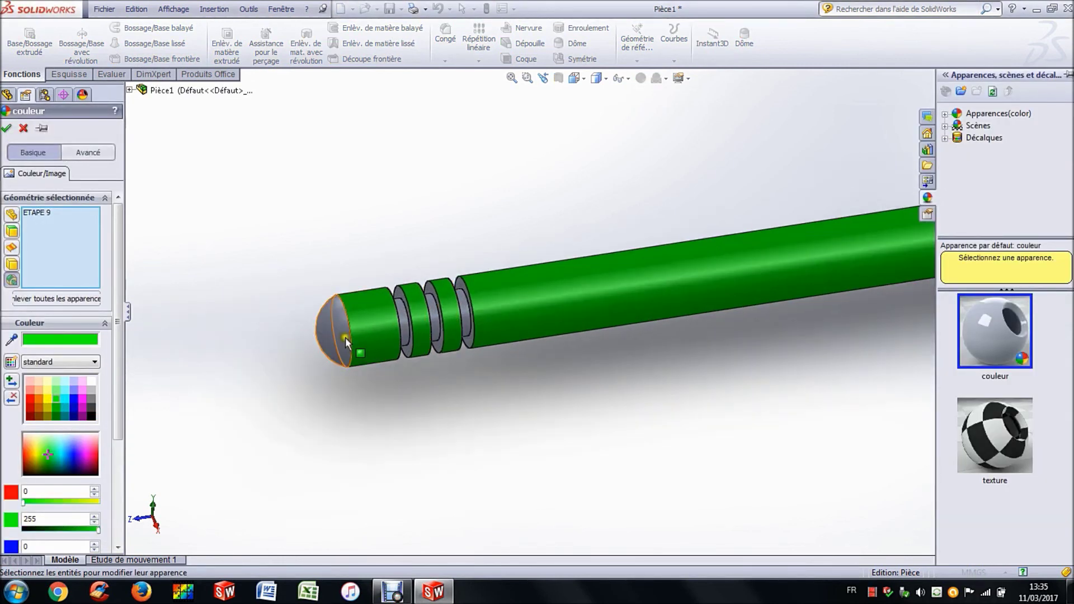
pyautogui.click(331, 330)
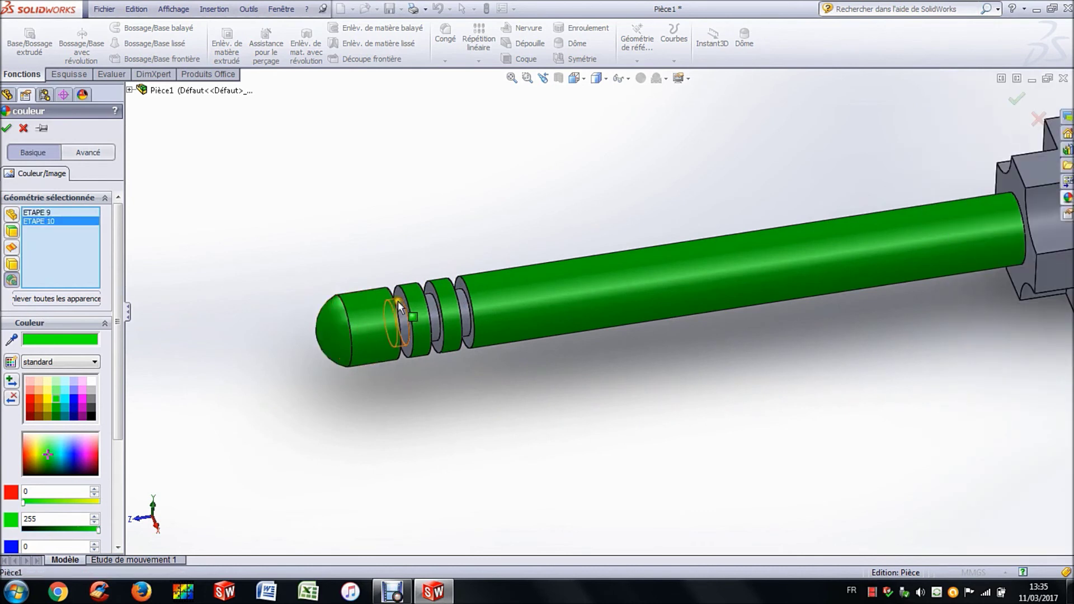
pyautogui.click(432, 318)
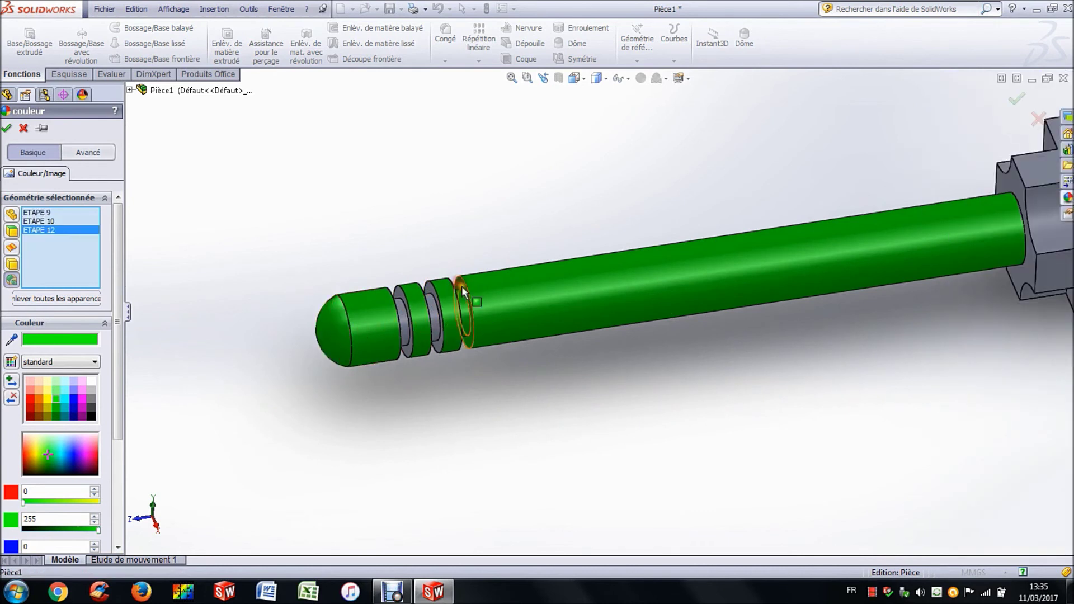
pyautogui.click(436, 302)
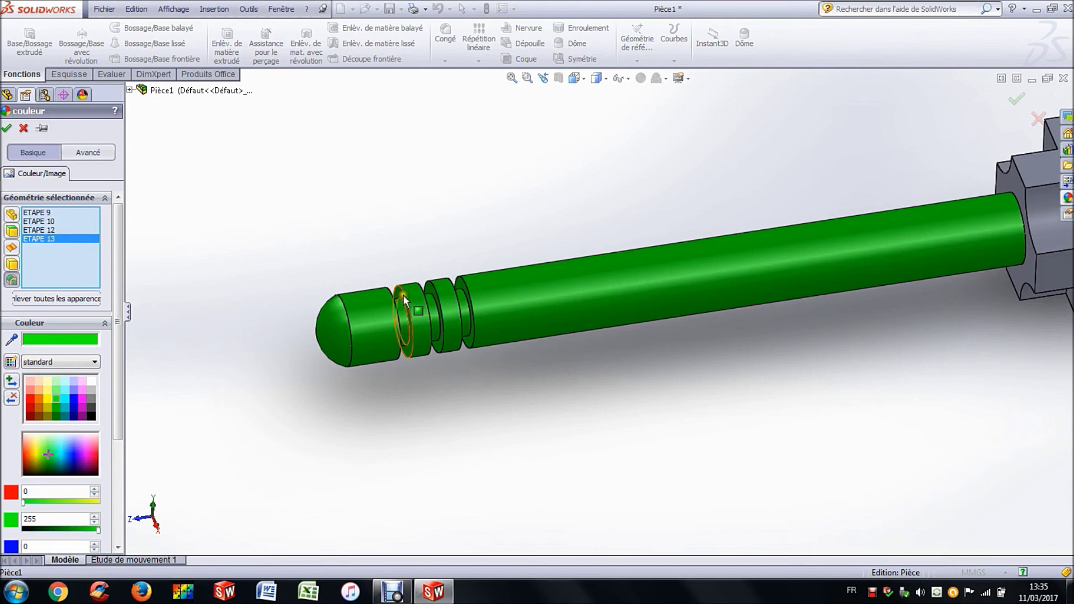
pyautogui.scroll(2, 471, 317)
pyautogui.moveTo(463, 316); pyautogui.dragTo(469, 289, button='middle')
pyautogui.click(7, 127)
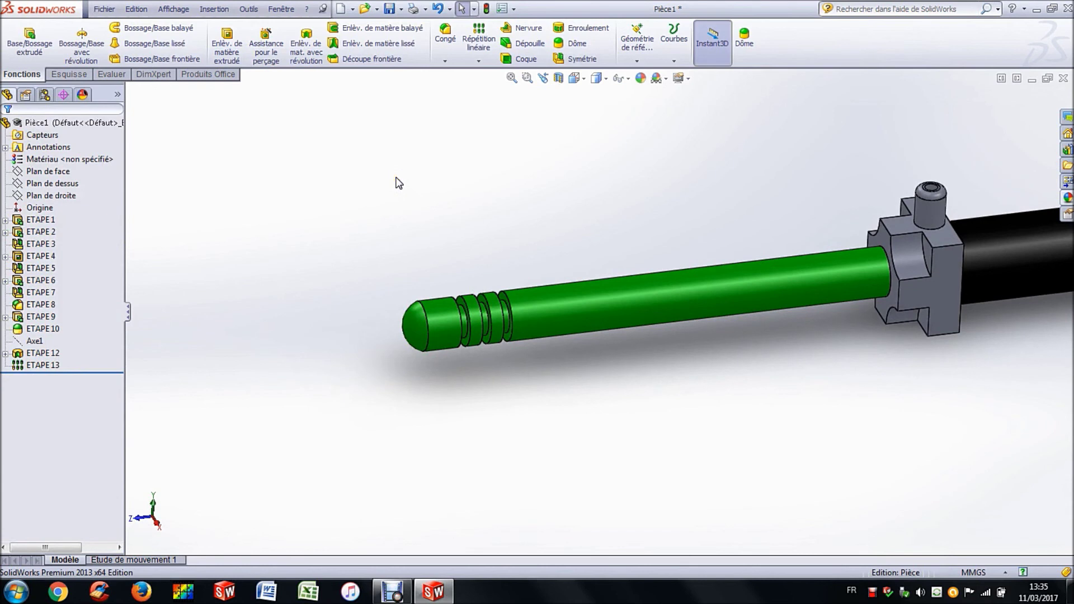
# Give the mirrored boss ETAPE 7 on the rod-side end block a red colour (RGB 255, 0, 0).
pyautogui.scroll(4, 730, 221)
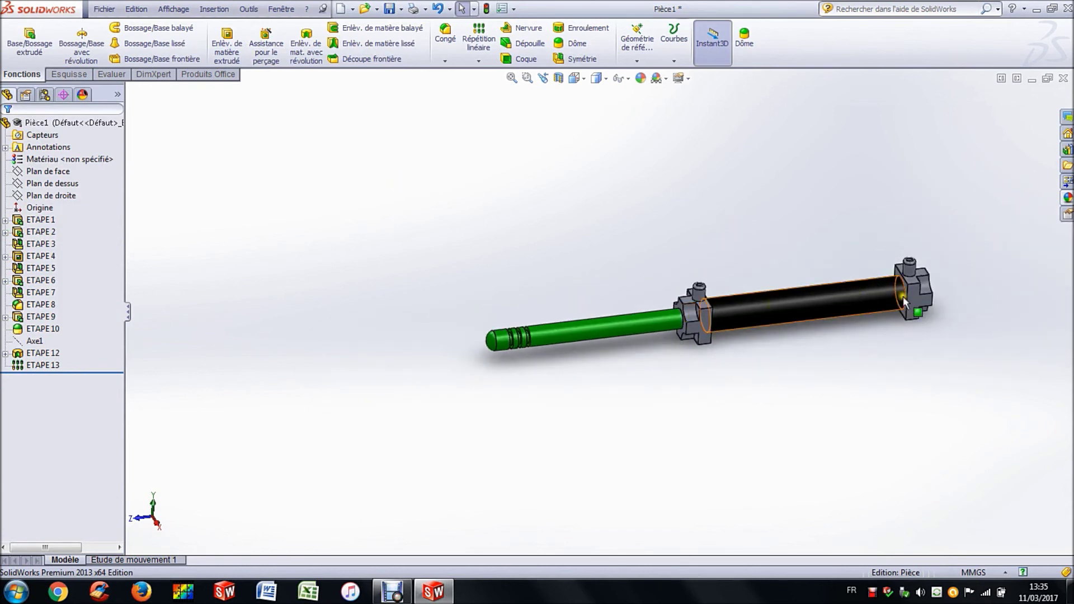
pyautogui.scroll(-3, 828, 283)
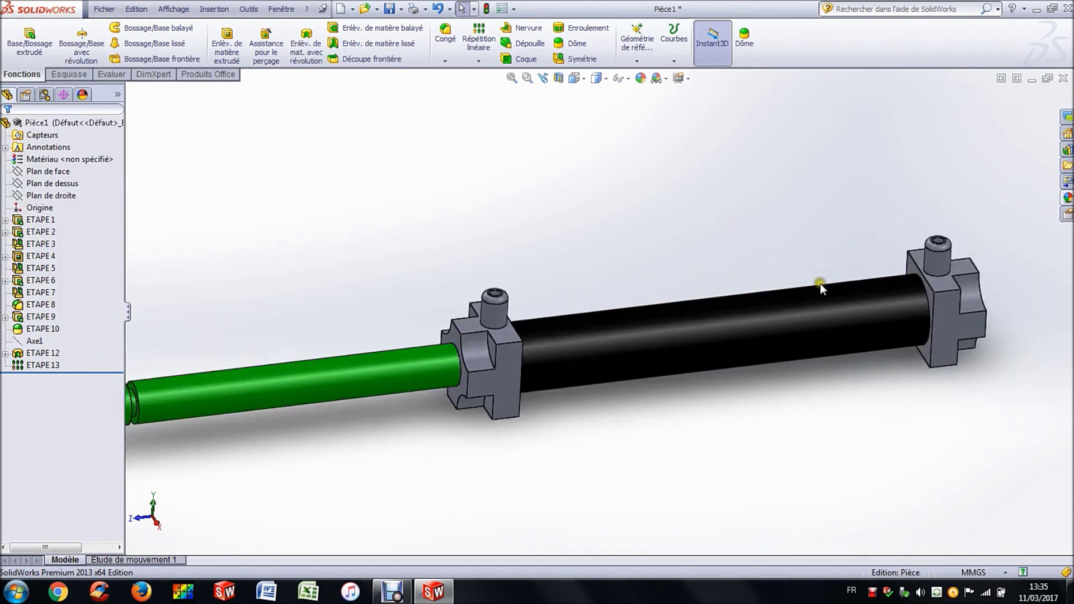
pyautogui.scroll(-2, 596, 284)
pyautogui.rightClick(461, 324)
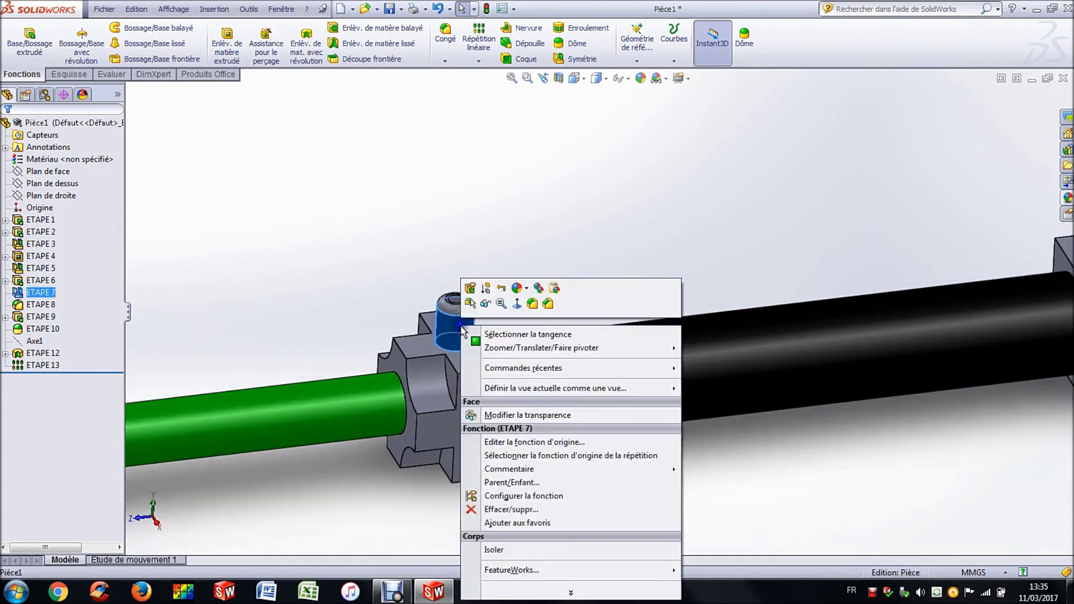
pyautogui.moveTo(529, 290)
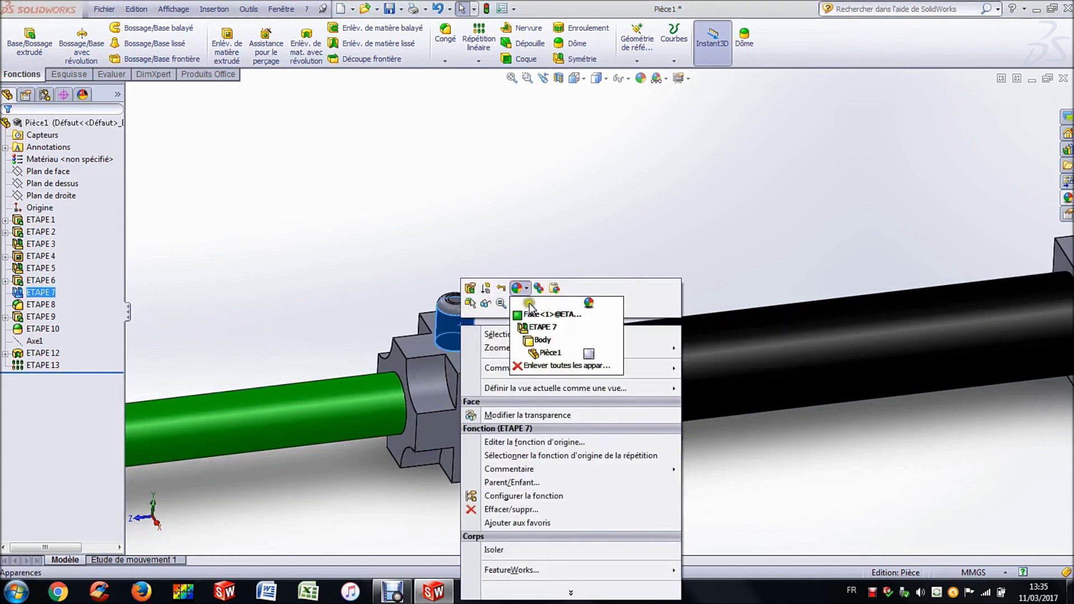
pyautogui.click(547, 328)
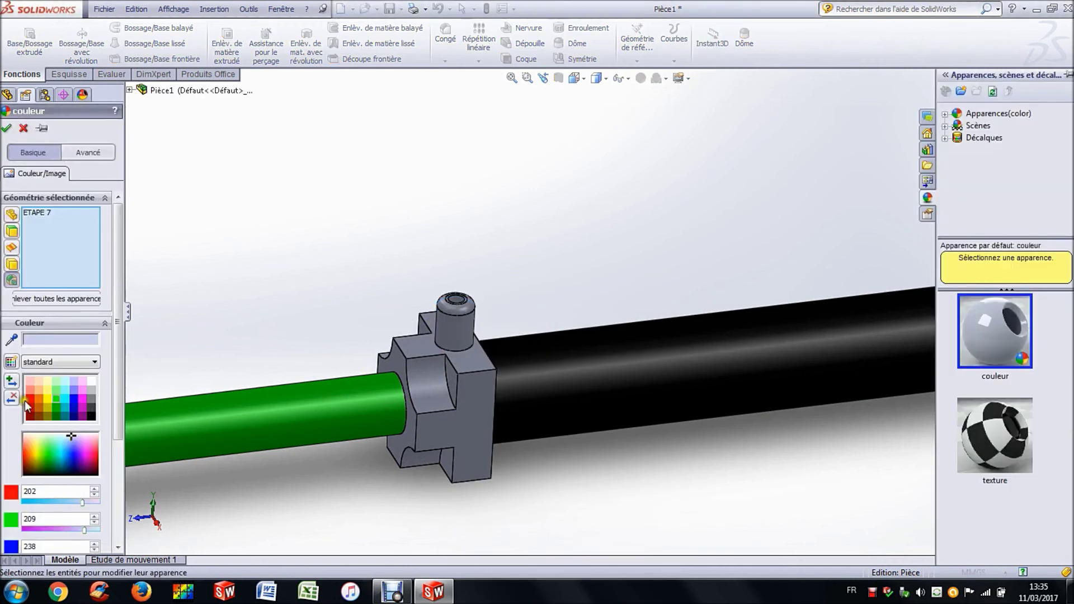
pyautogui.click(28, 398)
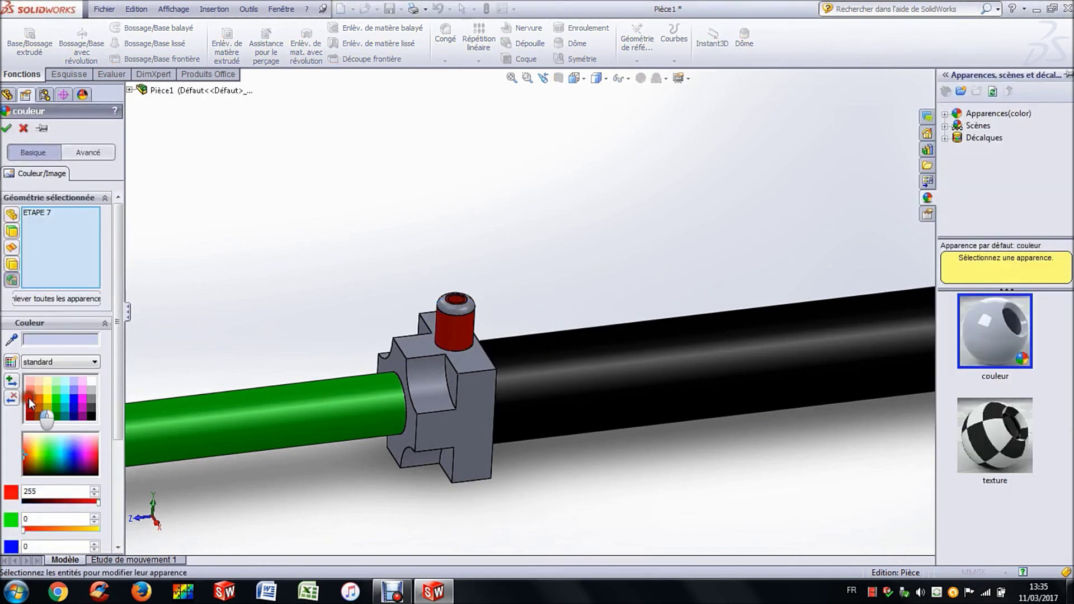
# Add the boss fillets (ETAPE 8) and the boss on the far end block (ETAPE 6) to the red colouring and accept it.
pyautogui.click(467, 310)
pyautogui.scroll(3, 691, 292)
pyautogui.scroll(-4, 780, 289)
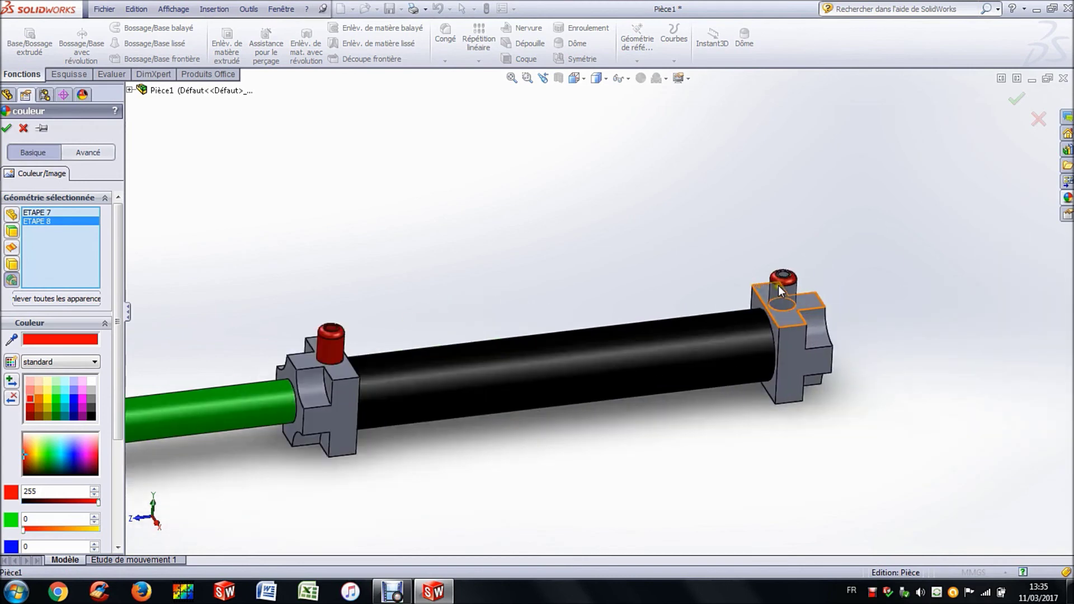
pyautogui.scroll(-3, 781, 290)
pyautogui.click(749, 320)
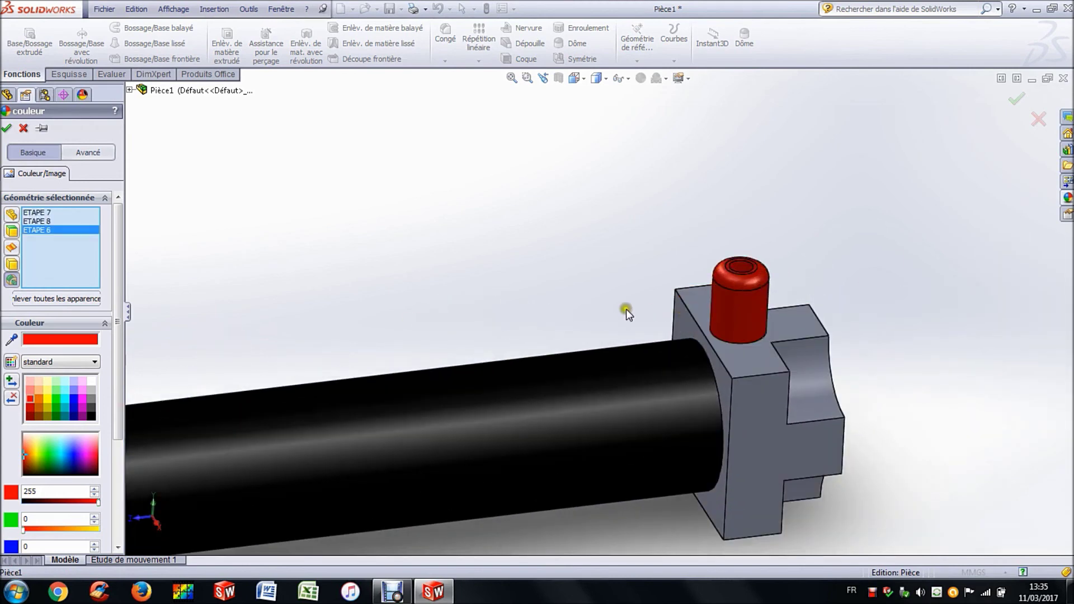
pyautogui.scroll(3, 627, 312)
pyautogui.click(7, 128)
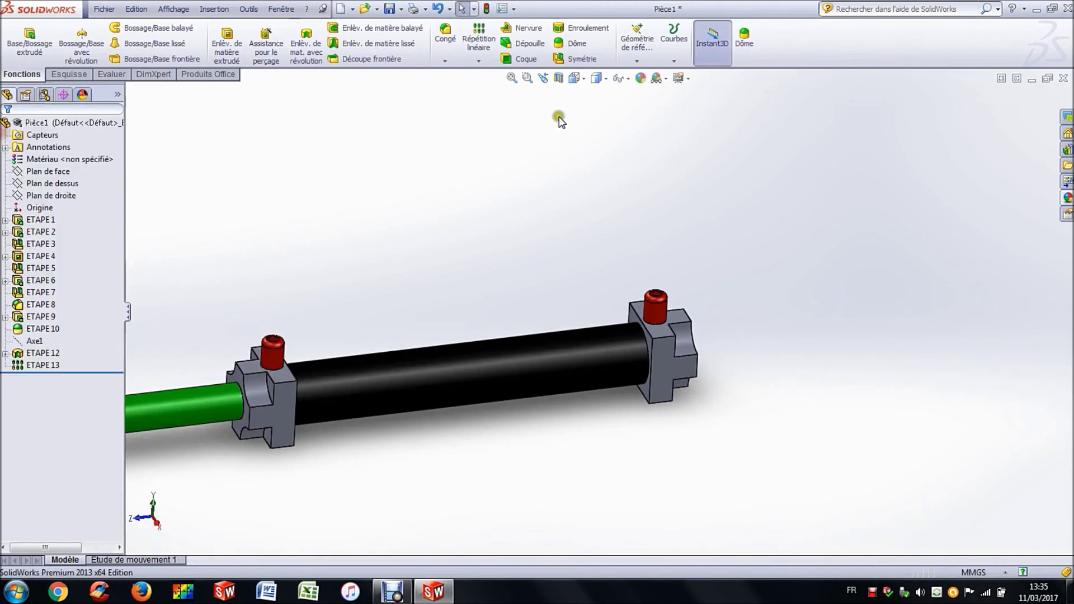
# Assign the part the material 3.1325 (EN-AW 2017A) from the DIN Alliages d'aluminium category.
pyautogui.click(512, 78)
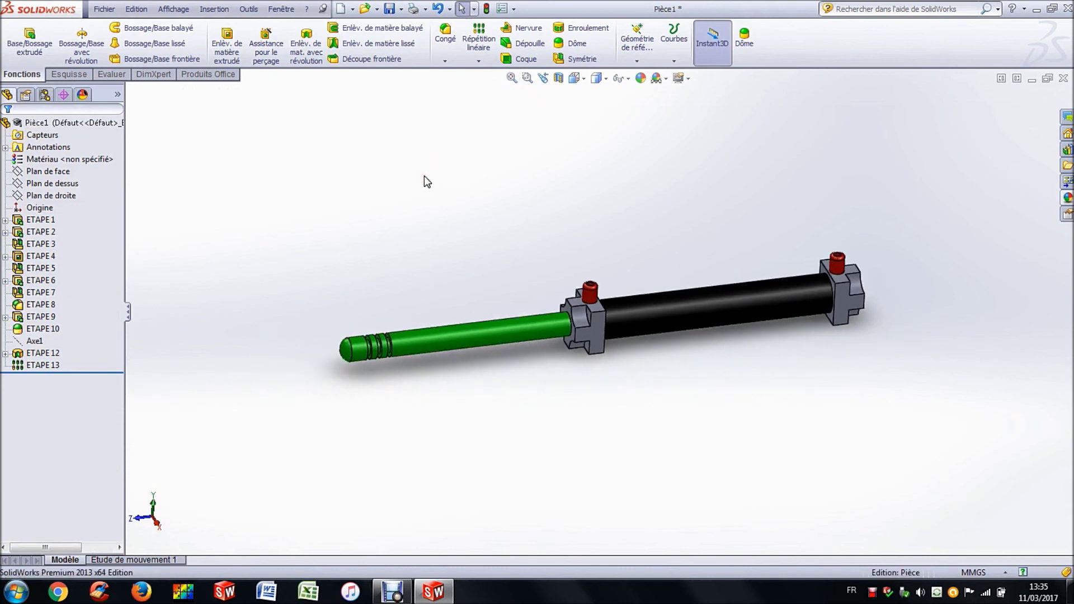
pyautogui.moveTo(478, 166); pyautogui.dragTo(473, 228, button='middle')
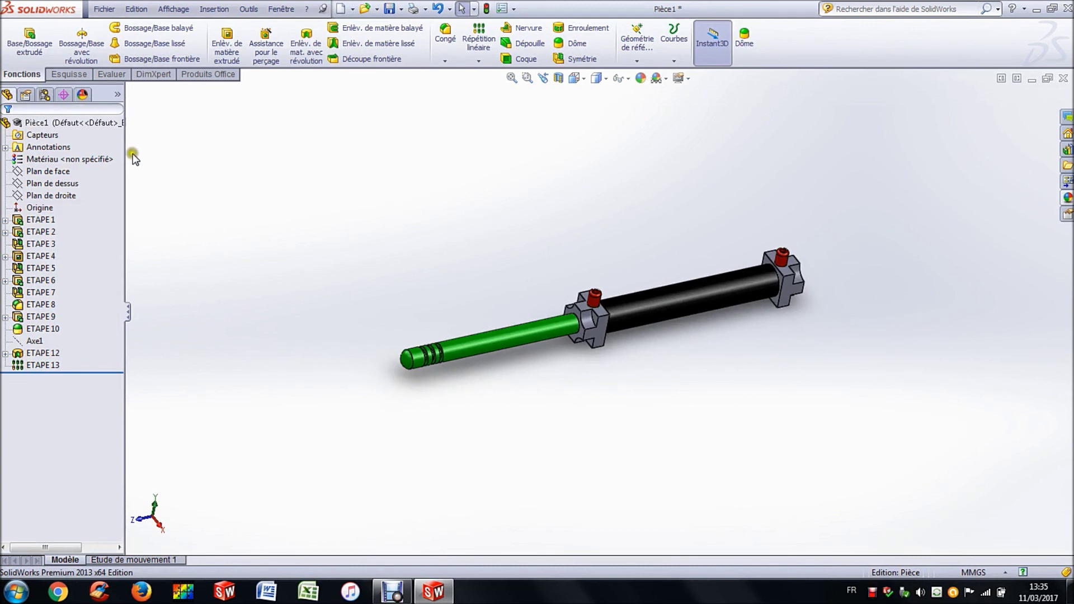
pyautogui.click(55, 159)
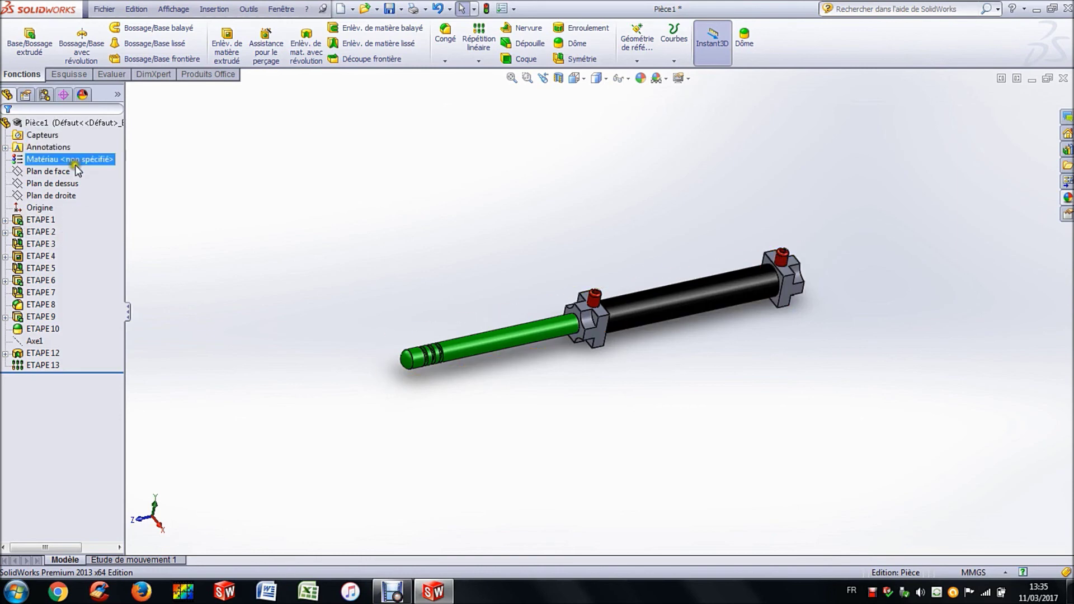
pyautogui.rightClick(75, 162)
pyautogui.click(111, 172)
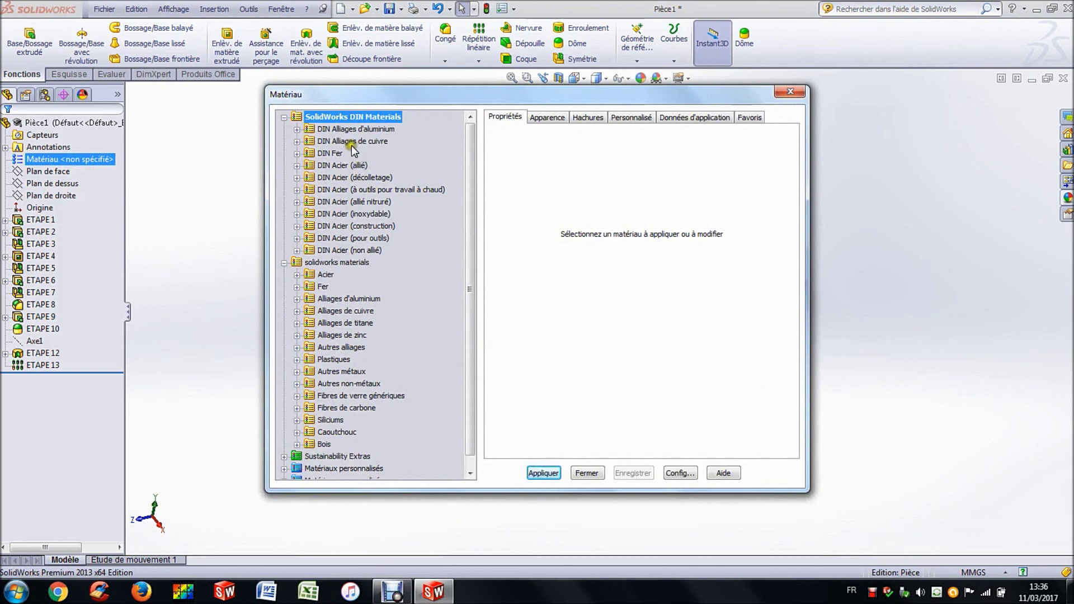
pyautogui.click(297, 130)
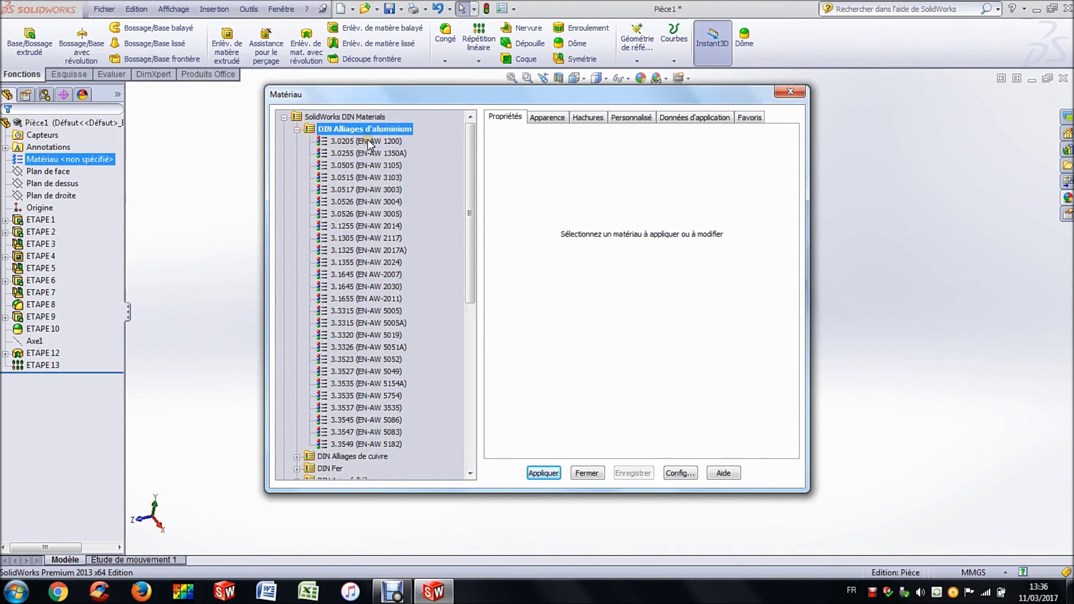
pyautogui.moveTo(367, 140)
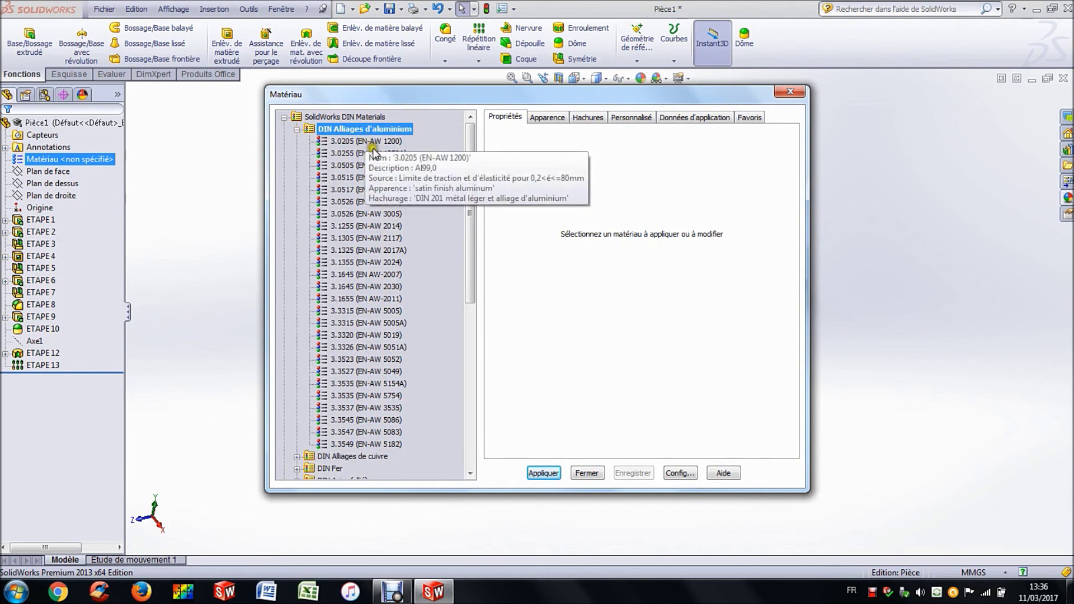
pyautogui.click(384, 250)
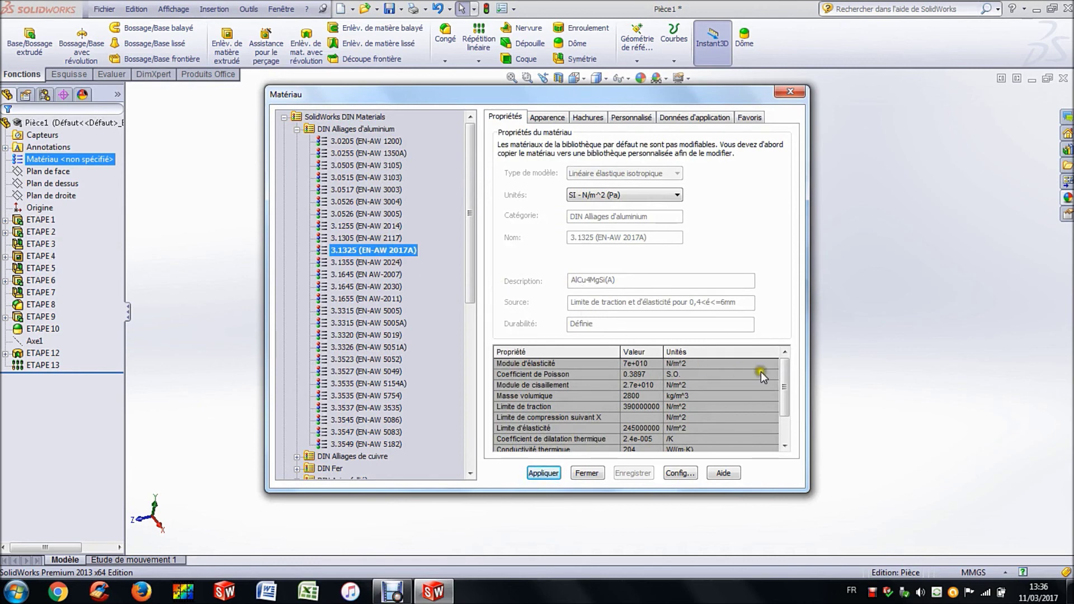
pyautogui.moveTo(785, 364)
pyautogui.mouseDown()
pyautogui.moveTo(784, 402)
pyautogui.moveTo(787, 371)
pyautogui.mouseUp()
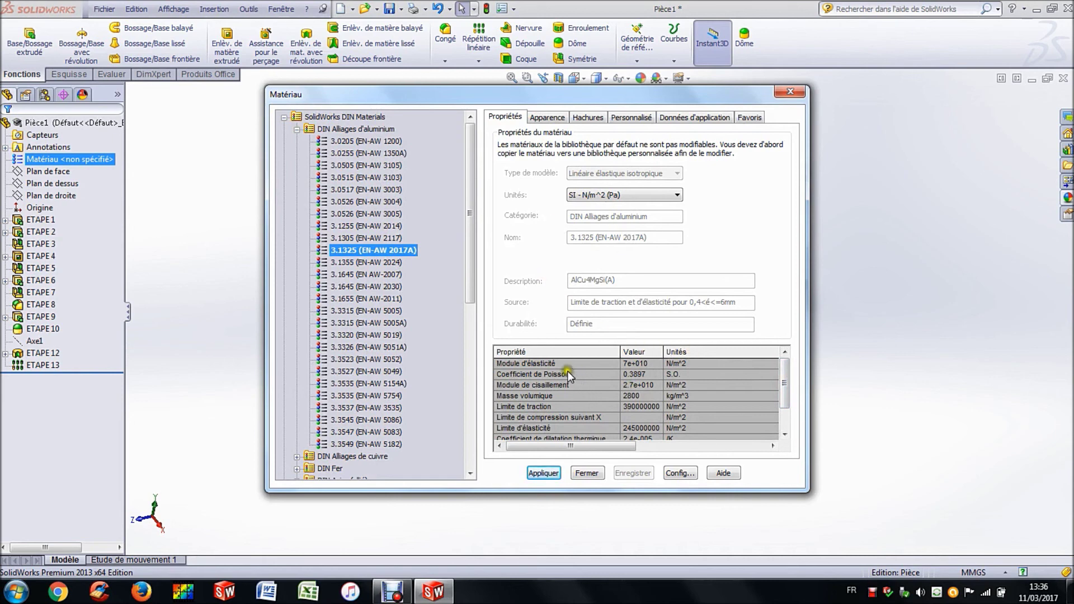
pyautogui.click(579, 289)
pyautogui.click(546, 473)
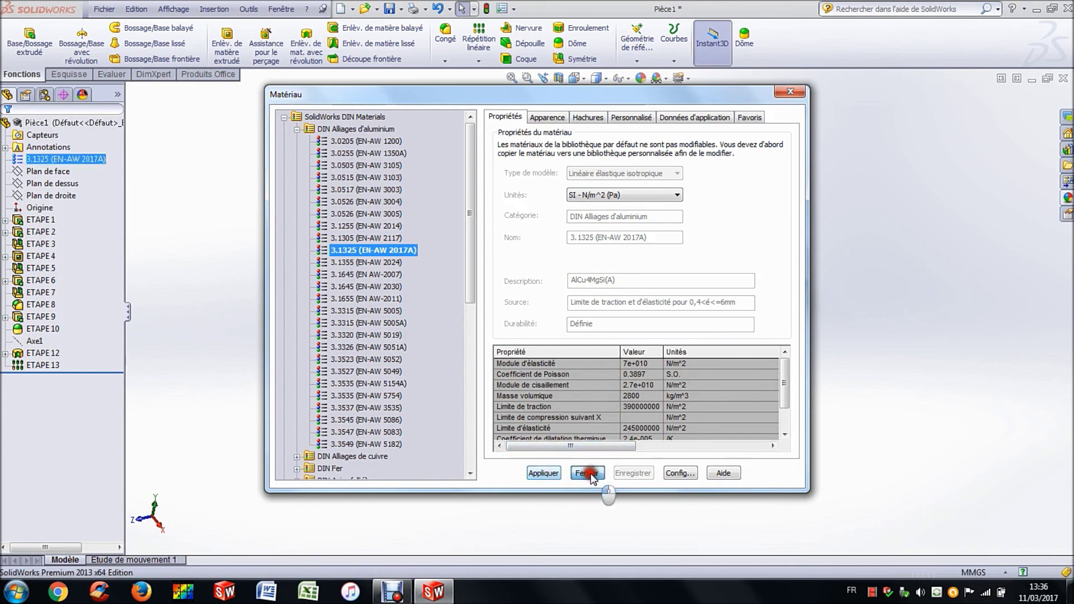
# Close the material settings, clear the selection and fit the whole coloured part in the view.
pyautogui.click(586, 474)
pyautogui.click(84, 159)
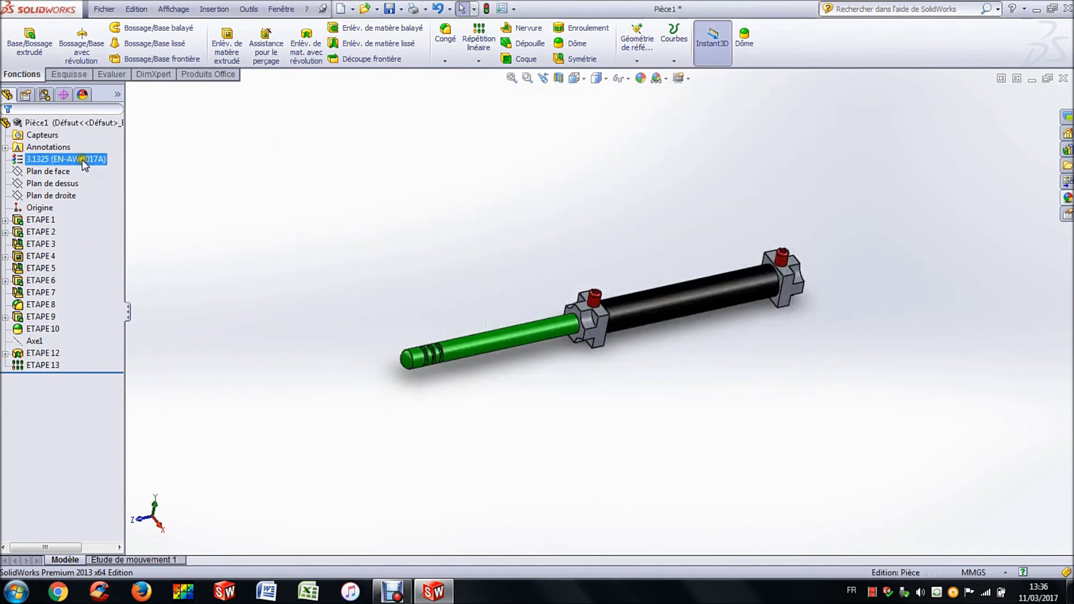
pyautogui.click(237, 220)
pyautogui.moveTo(497, 302); pyautogui.dragTo(481, 287, button='middle')
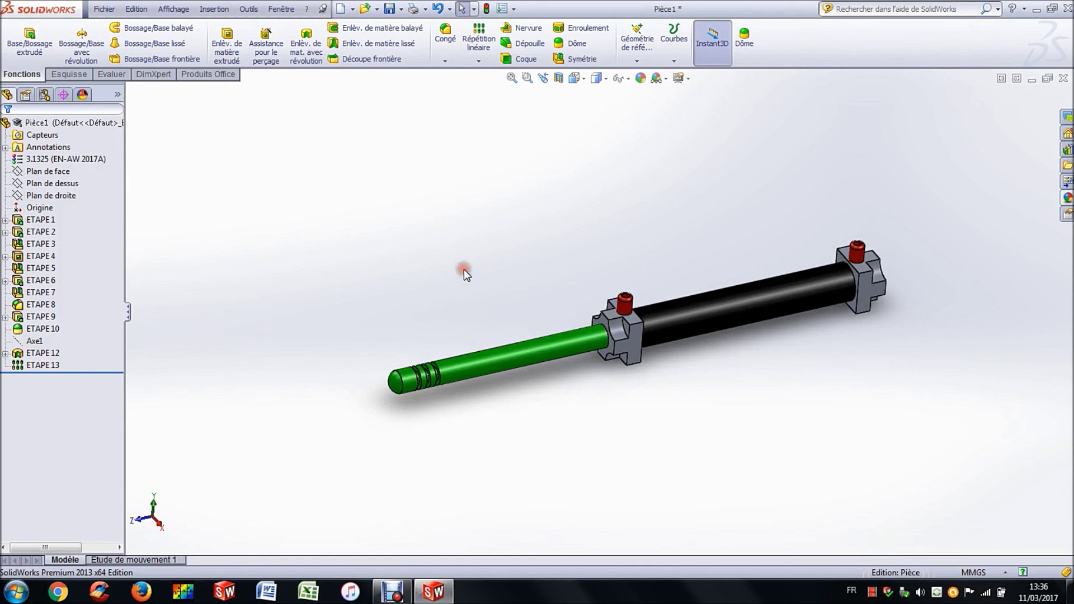
pyautogui.click(511, 79)
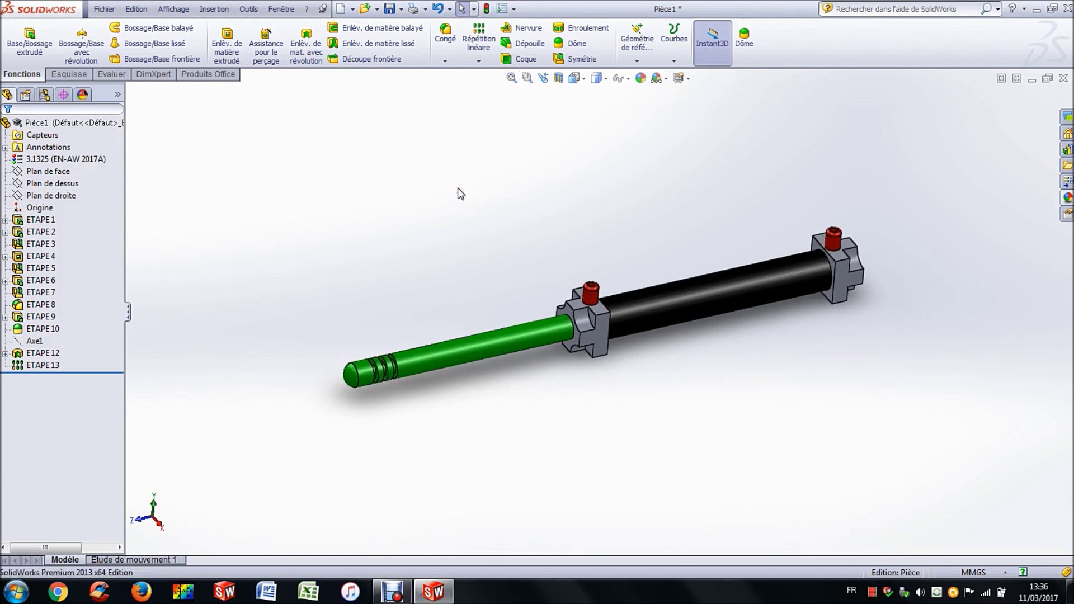
# Compute the part's mass properties, examine its mass in the report and close the report.
pyautogui.click(111, 80)
pyautogui.click(109, 74)
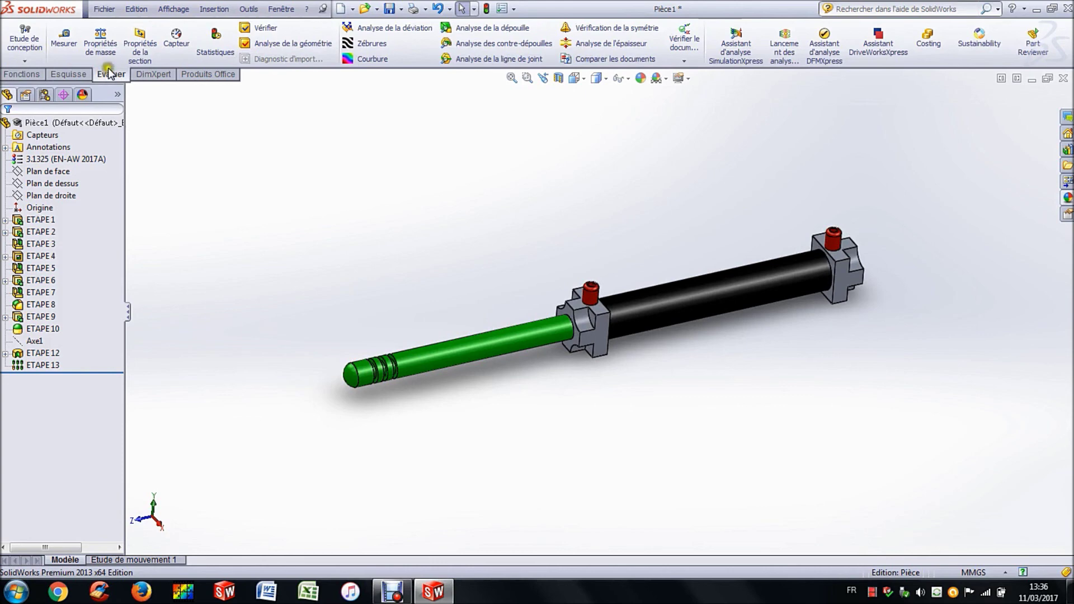
pyautogui.click(109, 46)
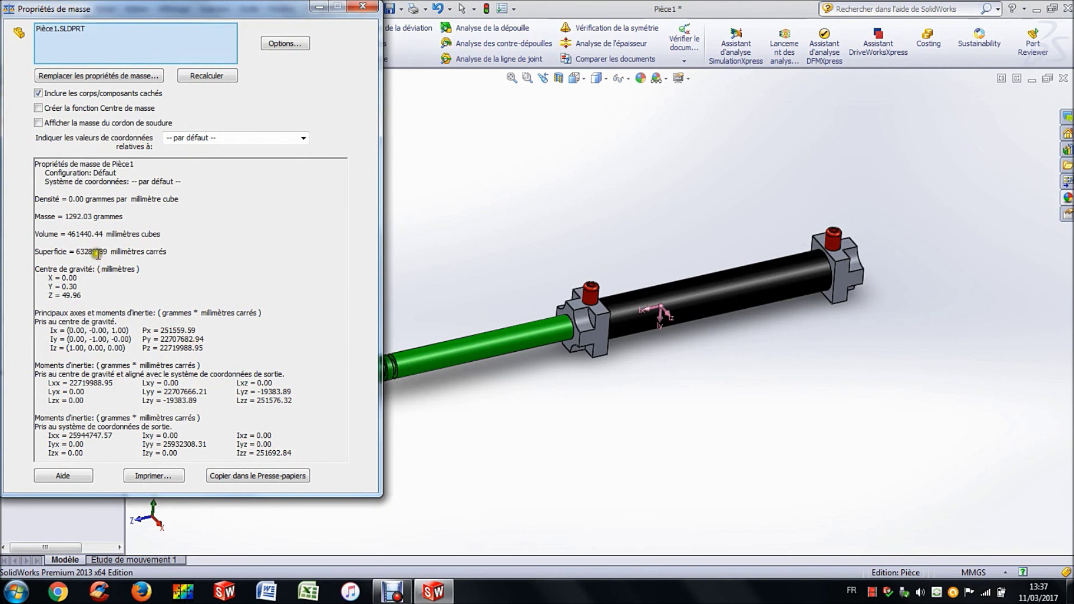
pyautogui.moveTo(66, 217); pyautogui.dragTo(124, 218)
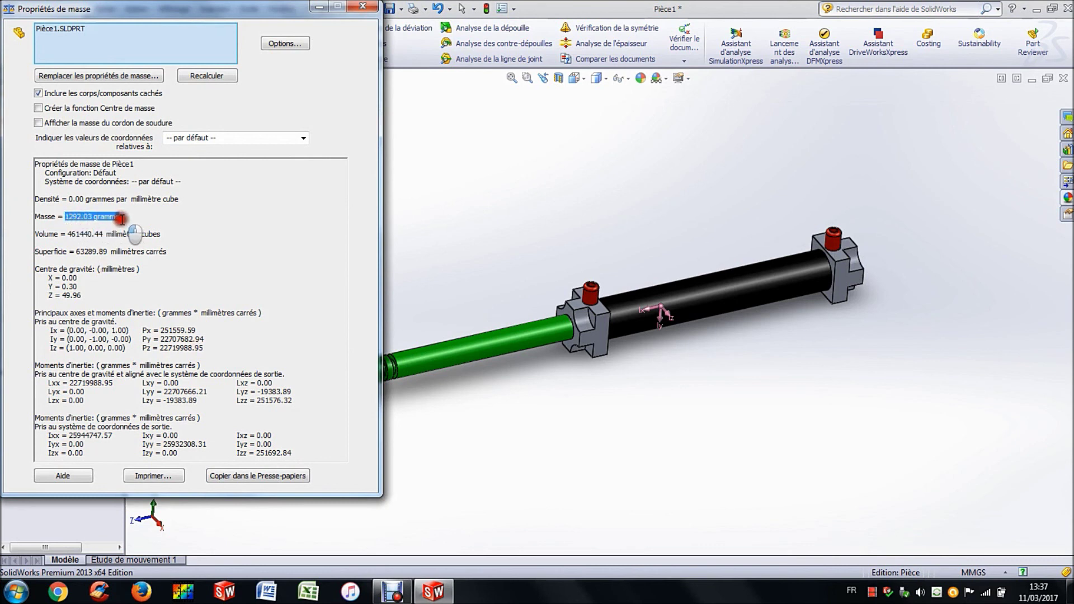
pyautogui.moveTo(124, 217); pyautogui.dragTo(126, 216)
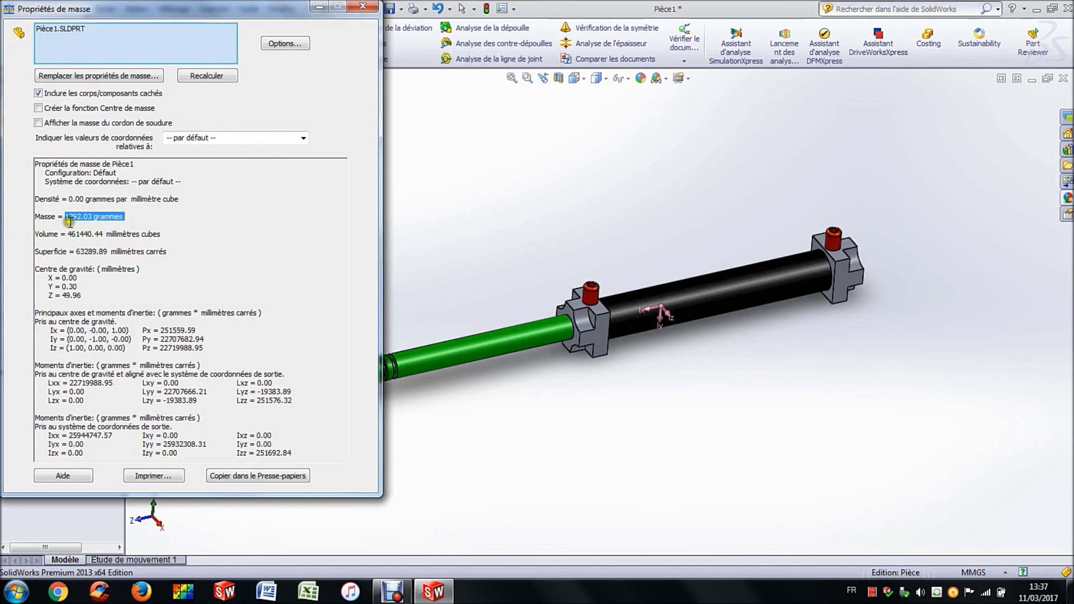
pyautogui.click(137, 216)
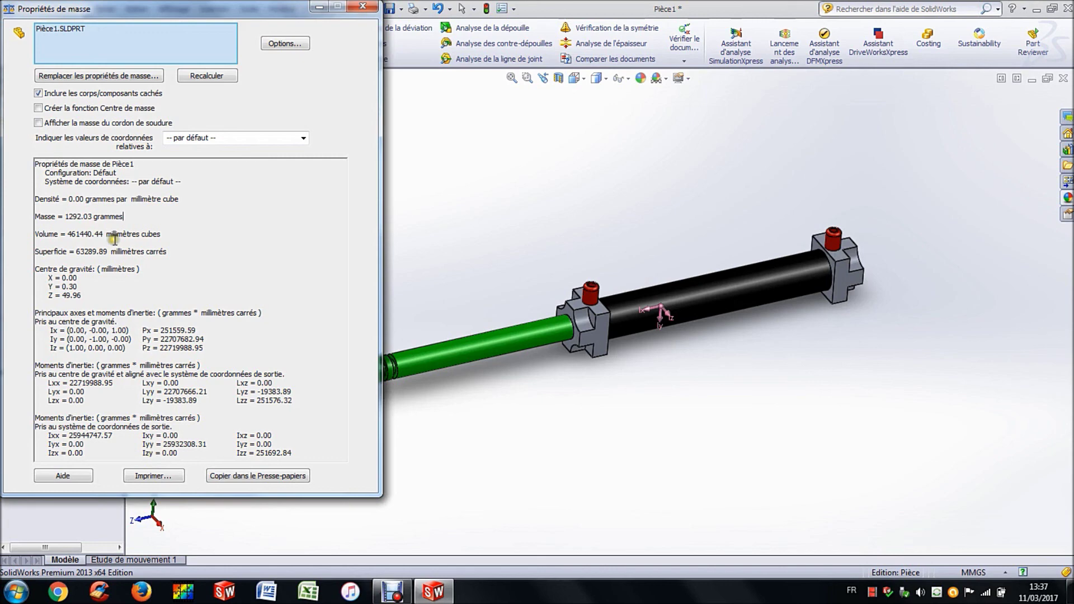
pyautogui.click(88, 193)
pyautogui.click(365, 7)
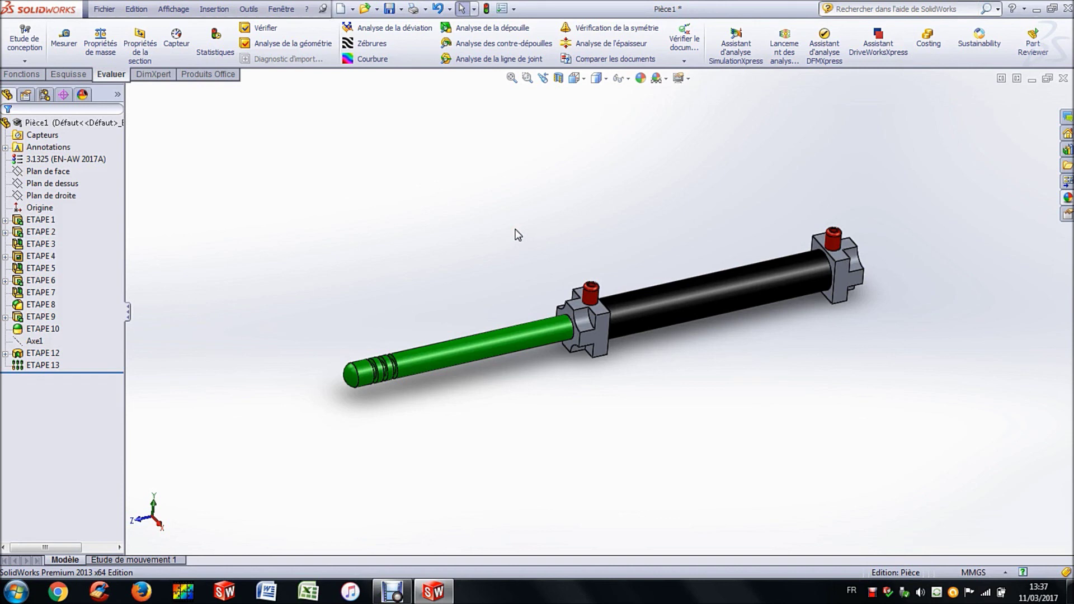
pyautogui.click(486, 238)
pyautogui.click(514, 200)
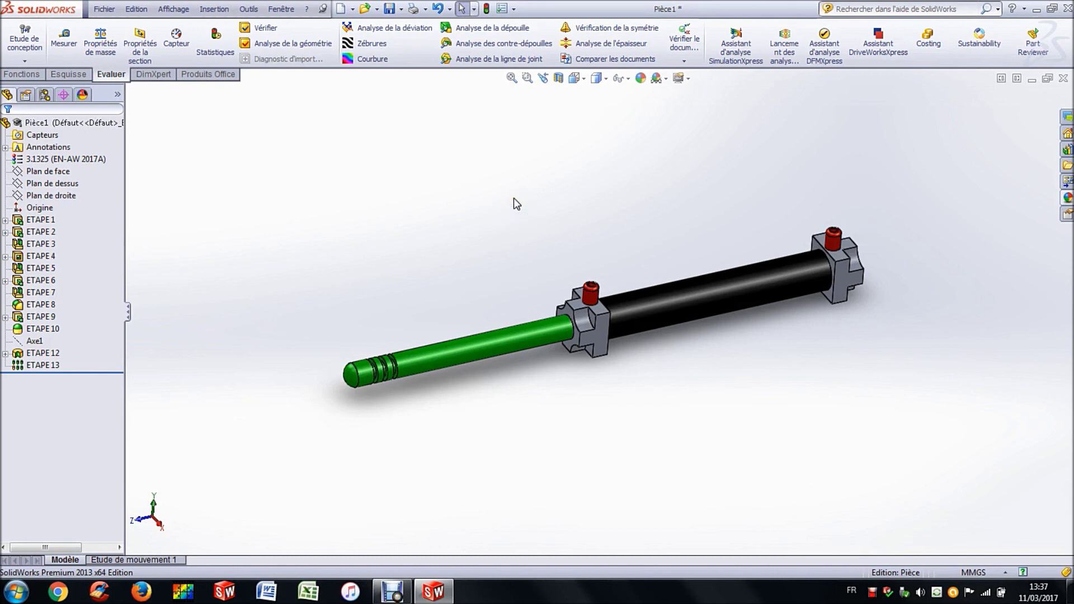